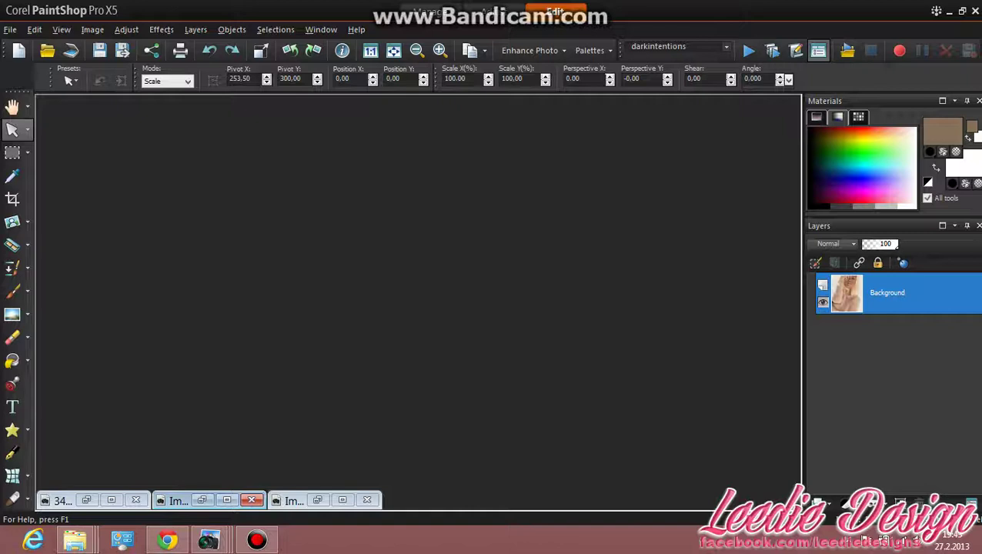
# - Restore Image1 and Image7 and arrange them side by side, Image1 left and Image7 right
pyautogui.click(509, 384)
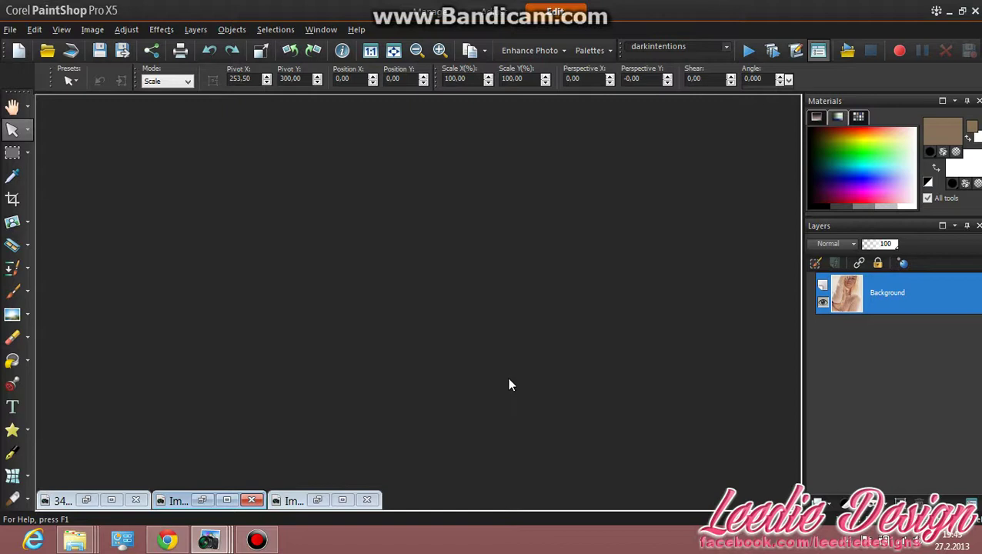
pyautogui.click(318, 499)
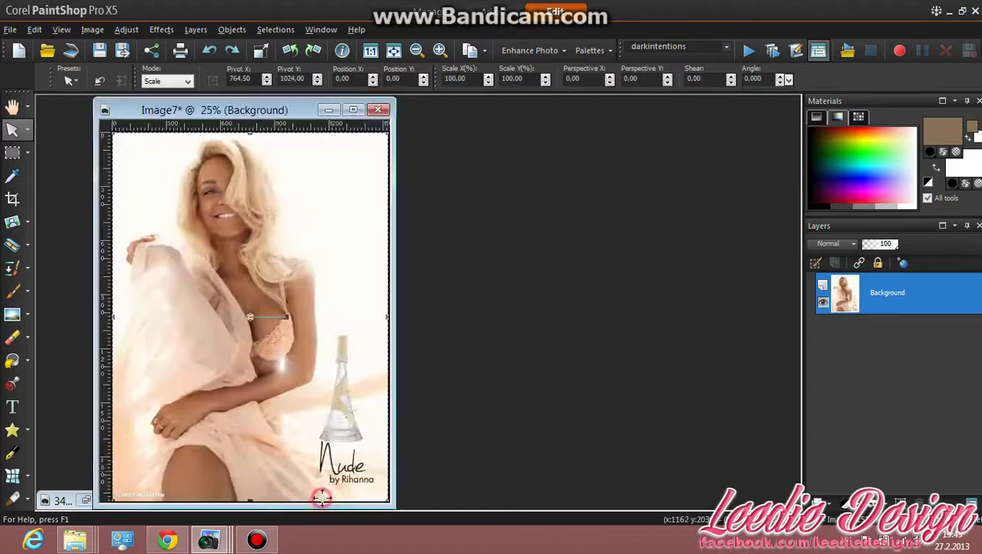
pyautogui.moveTo(351, 112); pyautogui.dragTo(608, 97)
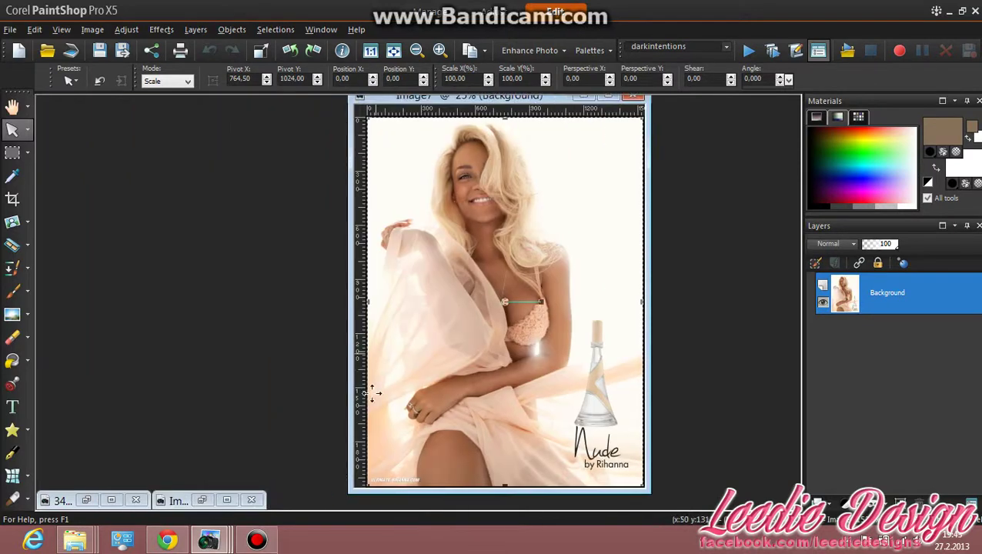
pyautogui.click(207, 501)
pyautogui.moveTo(464, 112); pyautogui.dragTo(322, 109)
pyautogui.click(509, 106)
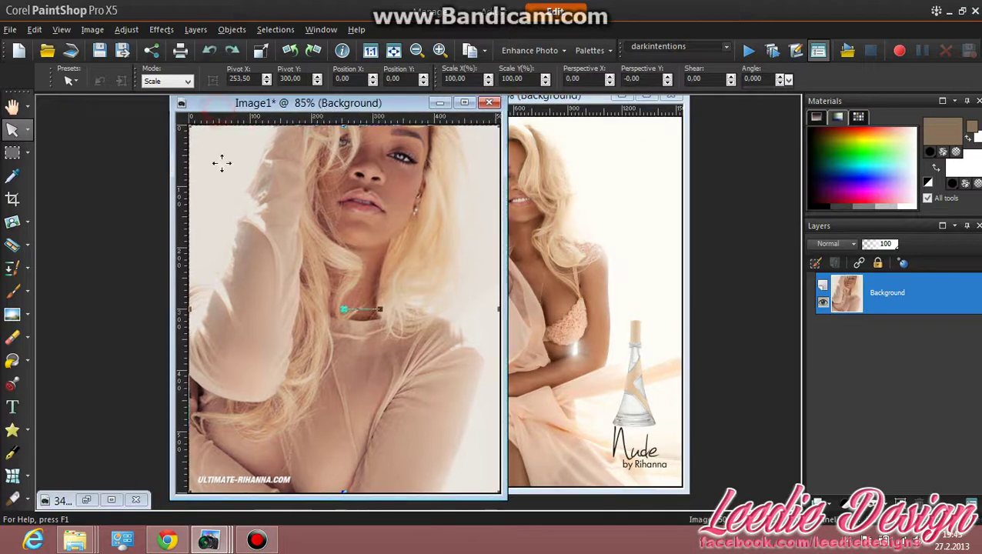
# - Restore the grey 347f0b95 texture image, reposition it, then minimize it again
pyautogui.click(88, 500)
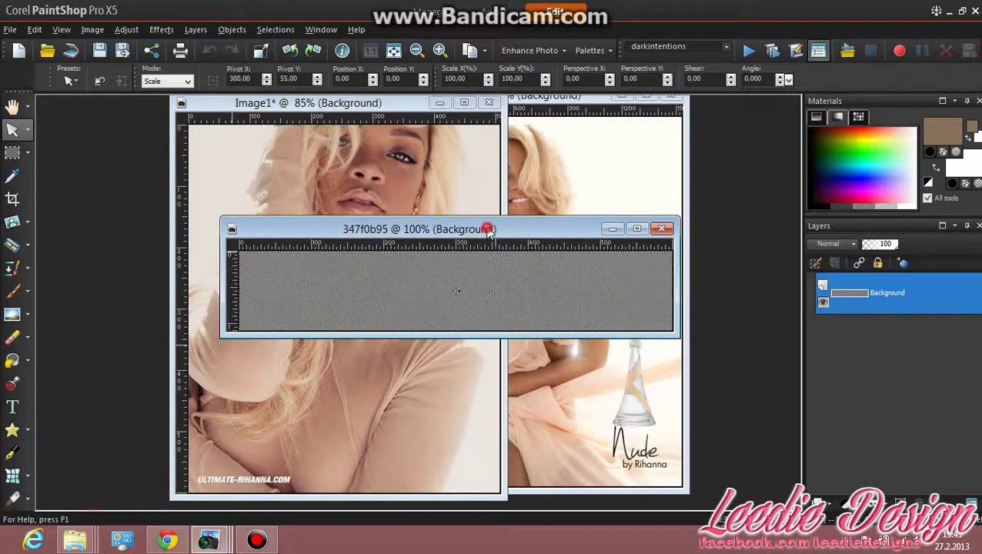
pyautogui.moveTo(488, 229); pyautogui.dragTo(516, 191)
pyautogui.click(641, 195)
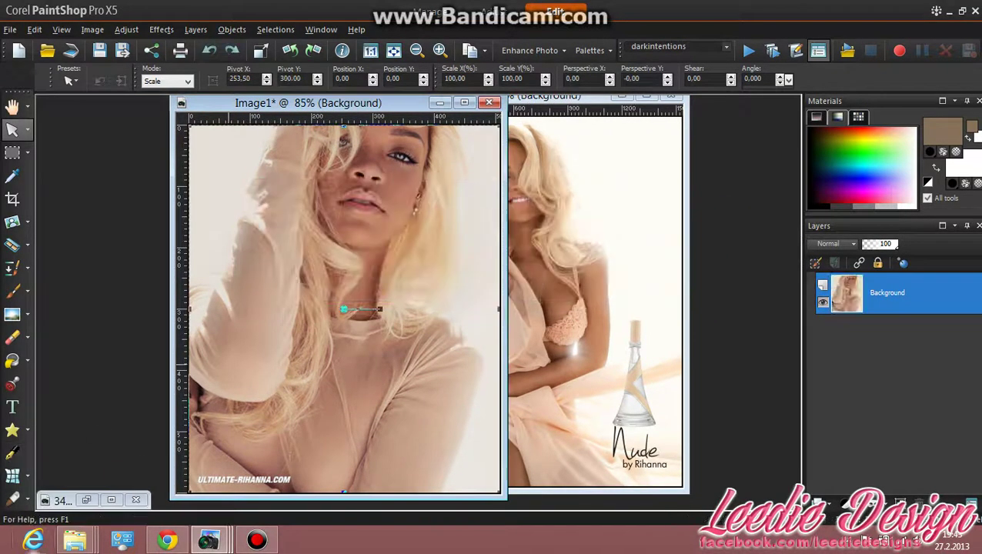
pyautogui.moveTo(72, 547)
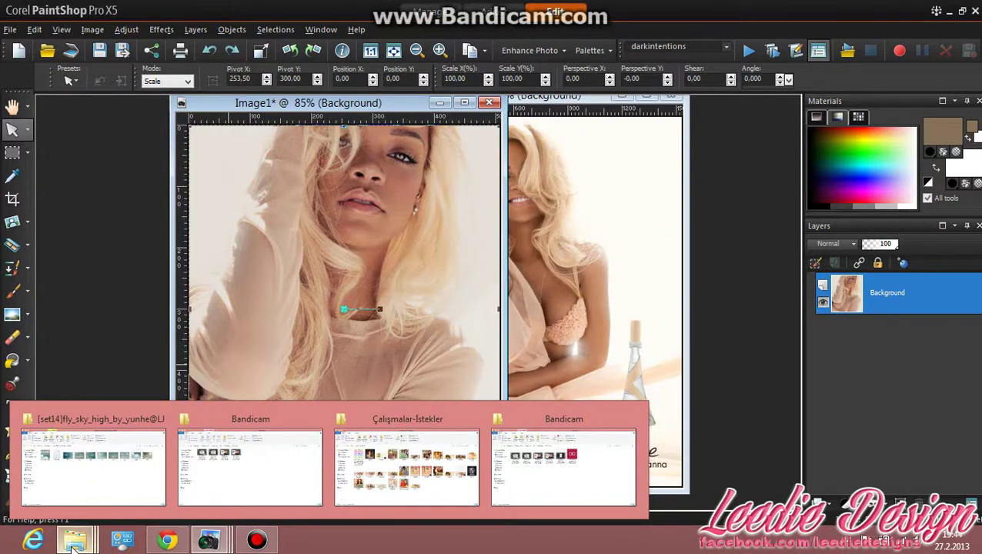
# - Preview bigtexture140 in the [set37]flower_in_ocean folder and drag it into PaintShop Pro to open it
pyautogui.click(108, 502)
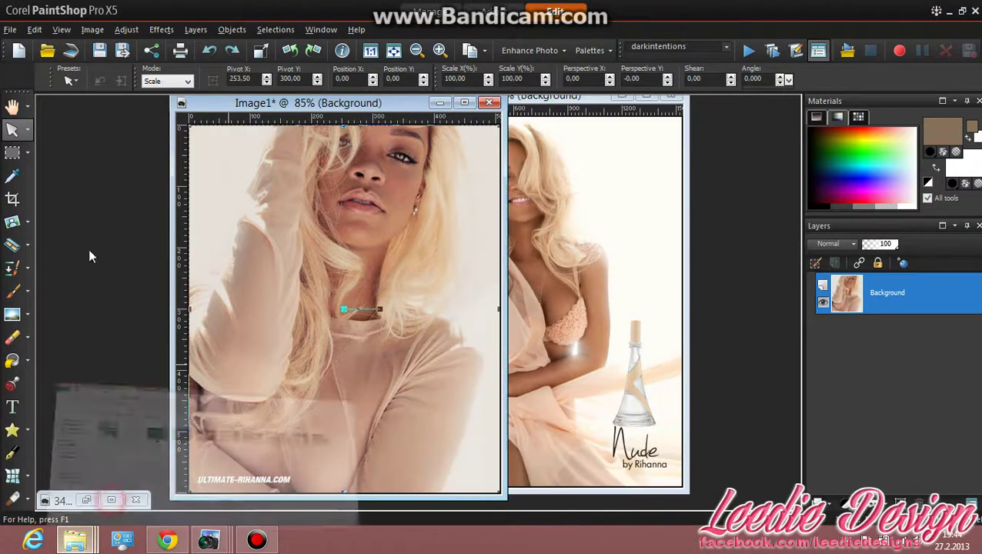
pyautogui.click(14, 113)
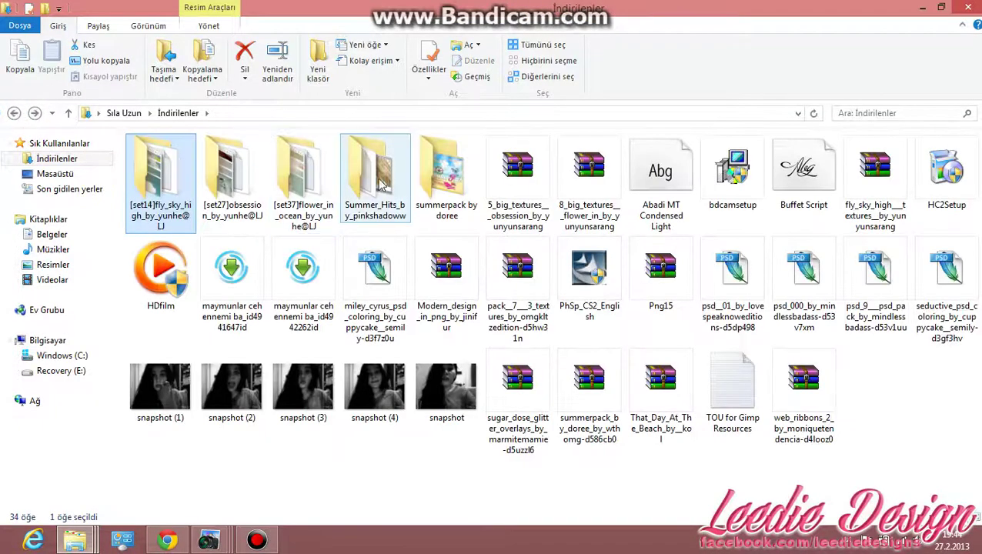
pyautogui.doubleClick(303, 177)
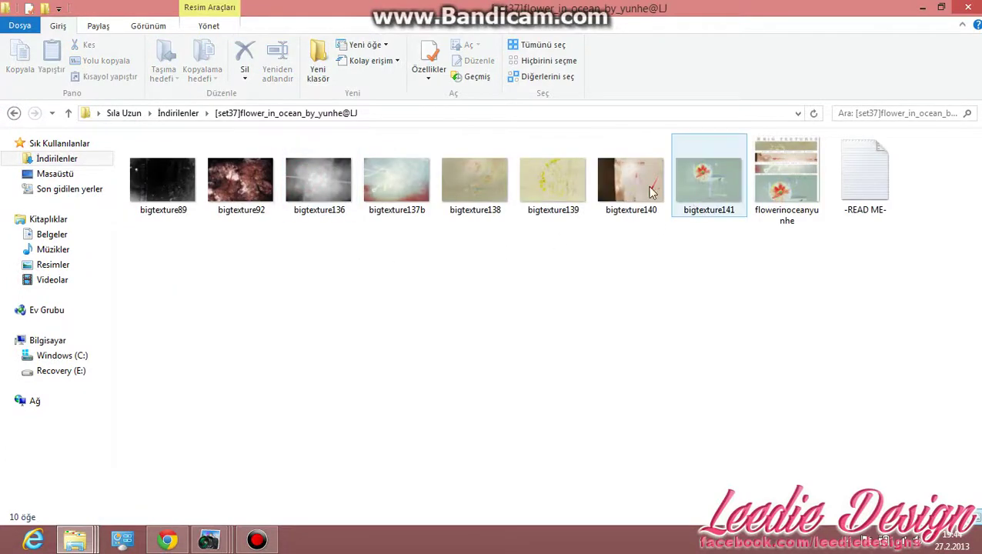
pyautogui.doubleClick(628, 181)
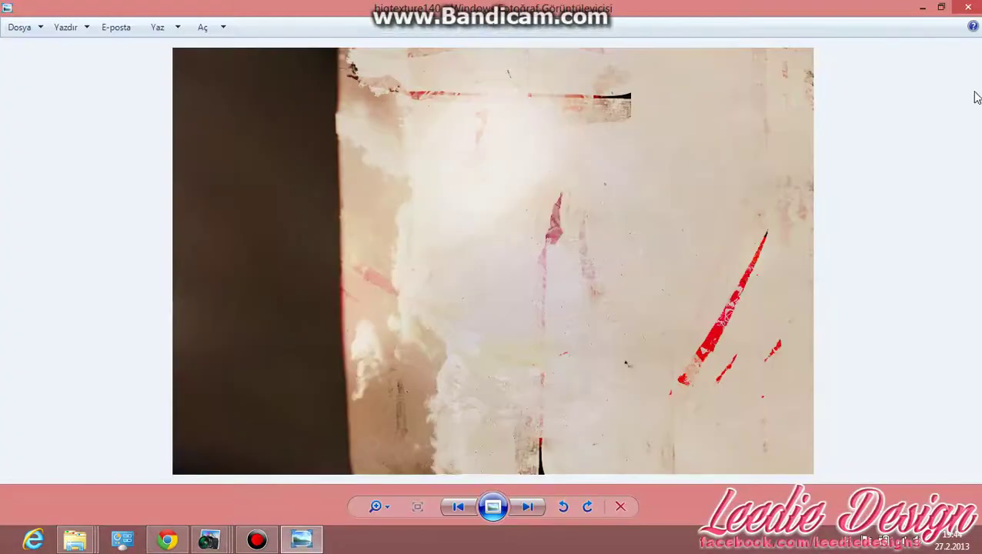
pyautogui.click(969, 7)
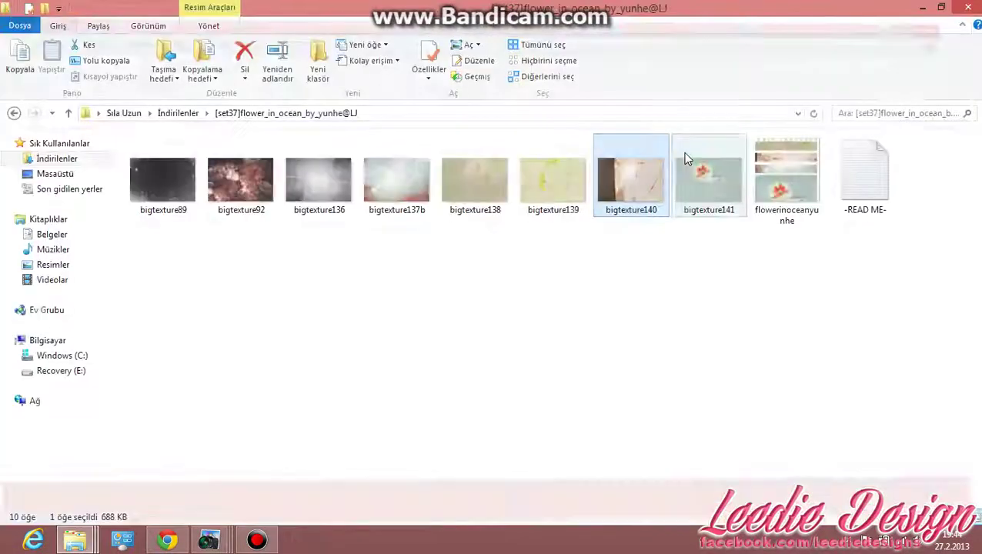
pyautogui.moveTo(630, 179)
pyautogui.mouseDown()
pyautogui.moveTo(608, 185)
pyautogui.moveTo(197, 535)
pyautogui.moveTo(208, 550)
pyautogui.moveTo(209, 527)
pyautogui.moveTo(107, 360)
pyautogui.mouseUp()
pyautogui.moveTo(571, 114); pyautogui.dragTo(746, 158)
pyautogui.click(385, 103)
# - Minimize the Image1 and Image7 portraits and move the bigtexture140 window up-left
pyautogui.hotkey('ctrl', 'c')
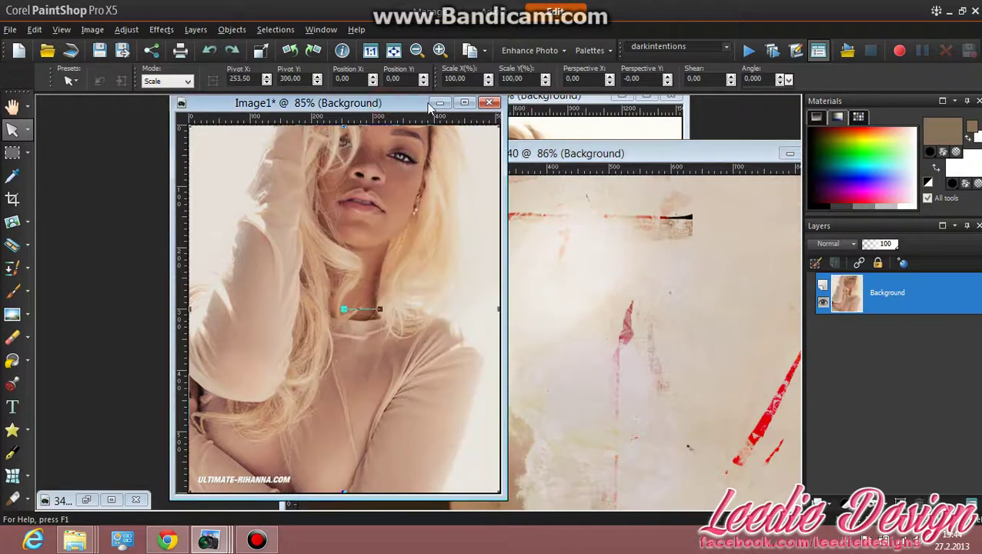
pyautogui.click(439, 102)
pyautogui.click(593, 106)
pyautogui.click(602, 105)
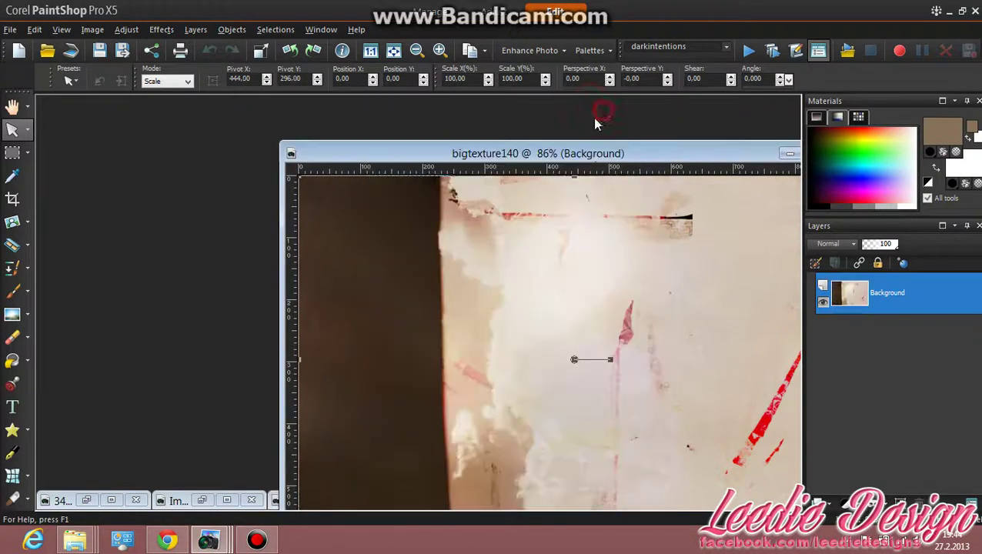
pyautogui.moveTo(569, 149); pyautogui.dragTo(453, 117)
# - Set up a new 850 × 315 pixel image with a transparent raster background
pyautogui.click(10, 30)
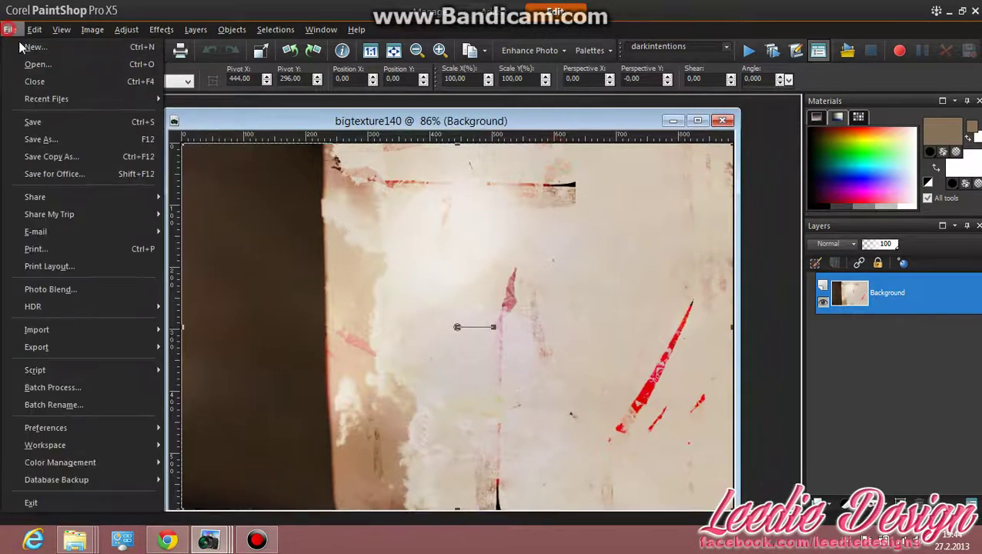
pyautogui.click(49, 92)
pyautogui.moveTo(489, 87); pyautogui.dragTo(499, 59)
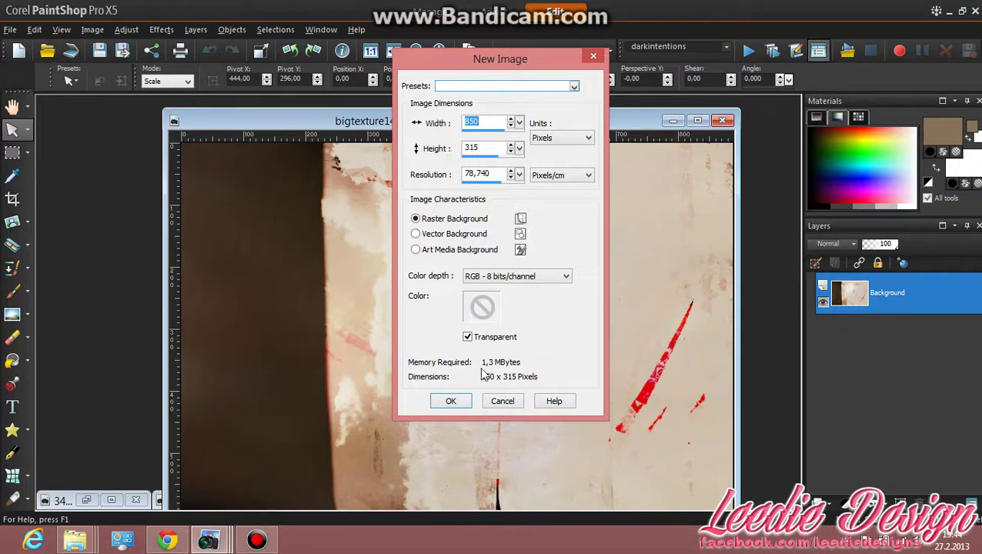
# - Create the 850 × 315 Image8 and paste the bigtexture140 texture into it
pyautogui.click(452, 402)
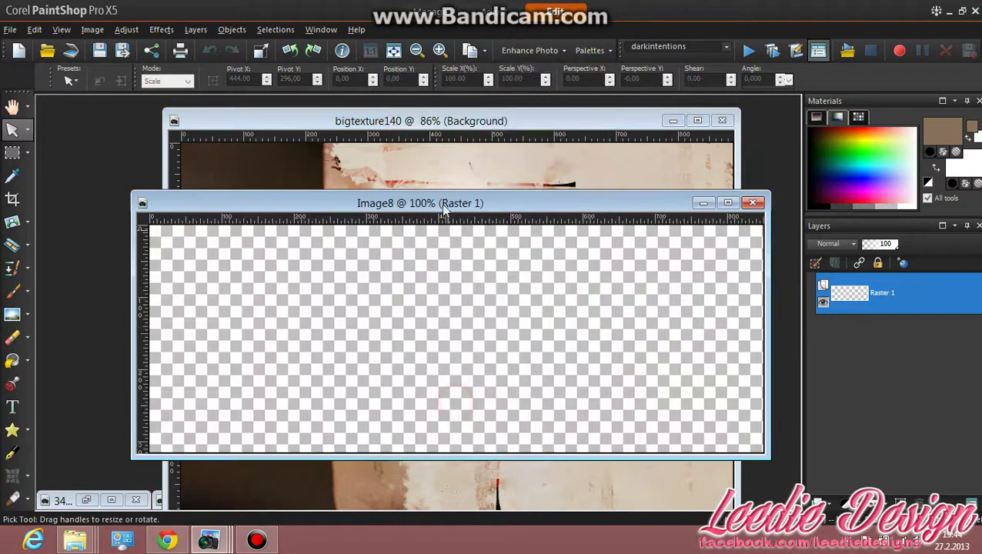
pyautogui.press('a')
pyautogui.click(267, 147)
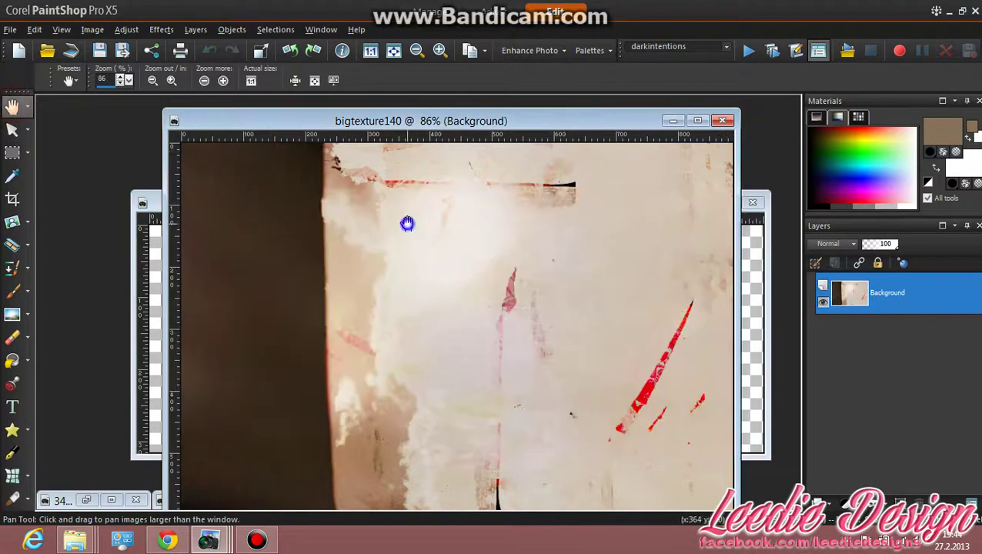
pyautogui.rightClick(406, 223)
pyautogui.click(445, 254)
pyautogui.click(755, 285)
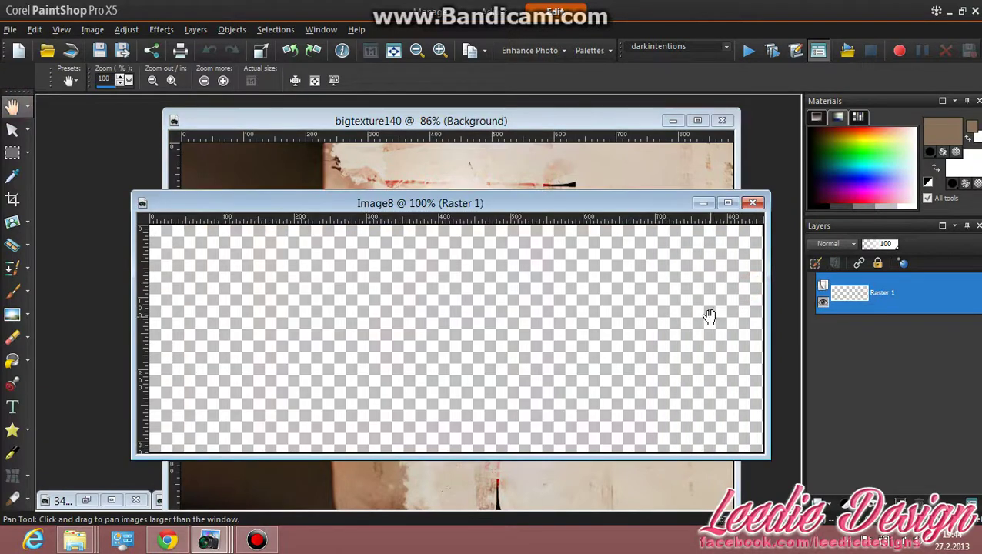
pyautogui.hotkey('ctrl', 'e')
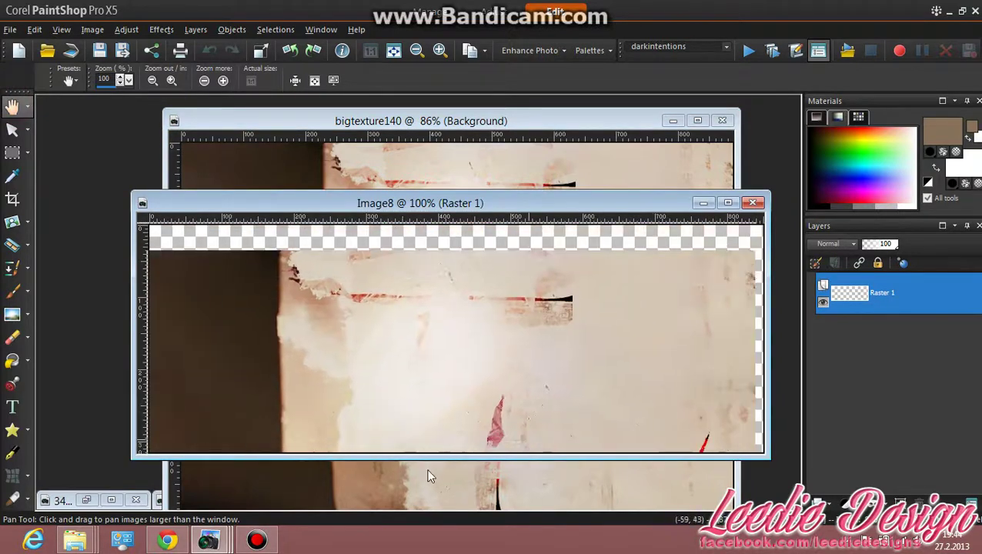
pyautogui.click(456, 406)
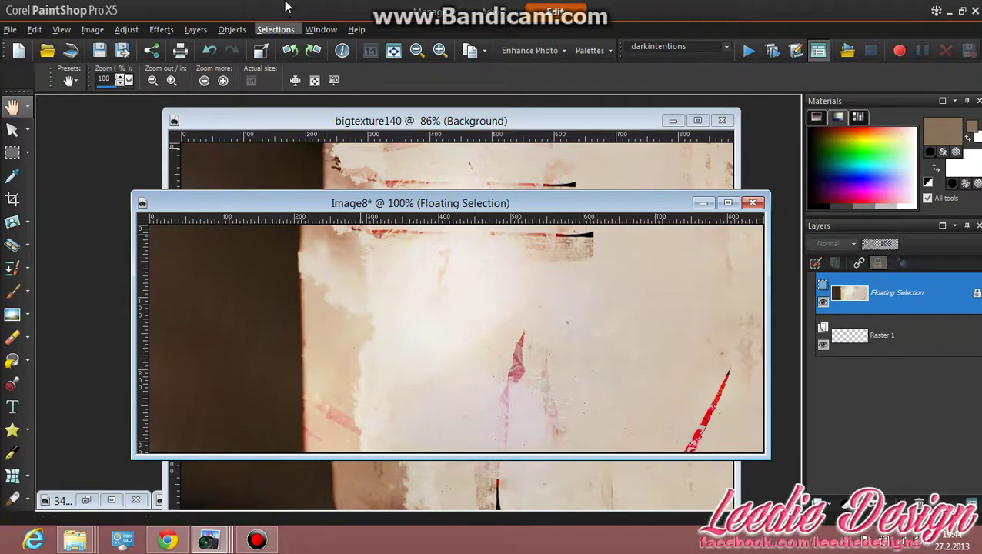
# - Deselect the pasted texture and close the original bigtexture140 image
pyautogui.click(275, 29)
pyautogui.click(300, 65)
pyautogui.click(493, 165)
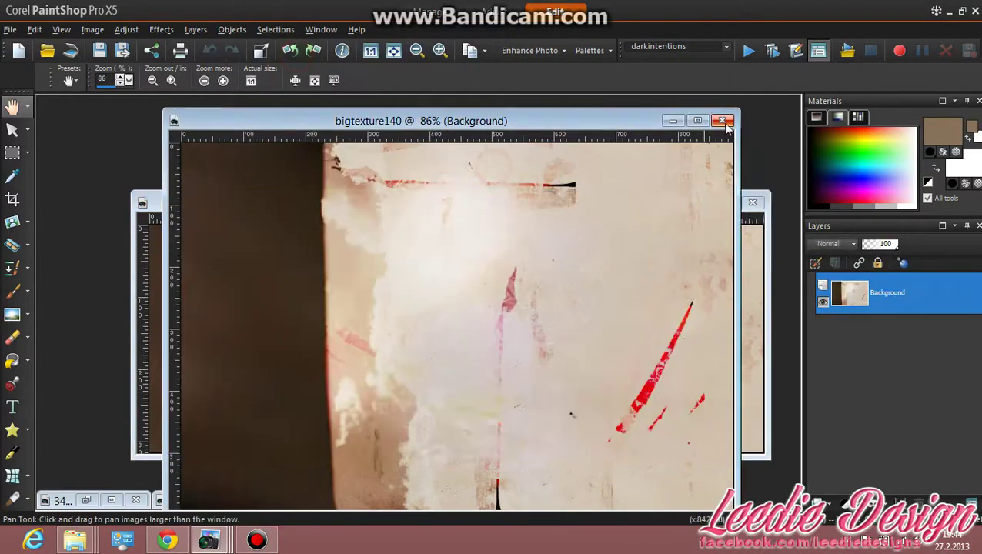
pyautogui.click(722, 120)
pyautogui.moveTo(464, 204); pyautogui.dragTo(448, 151)
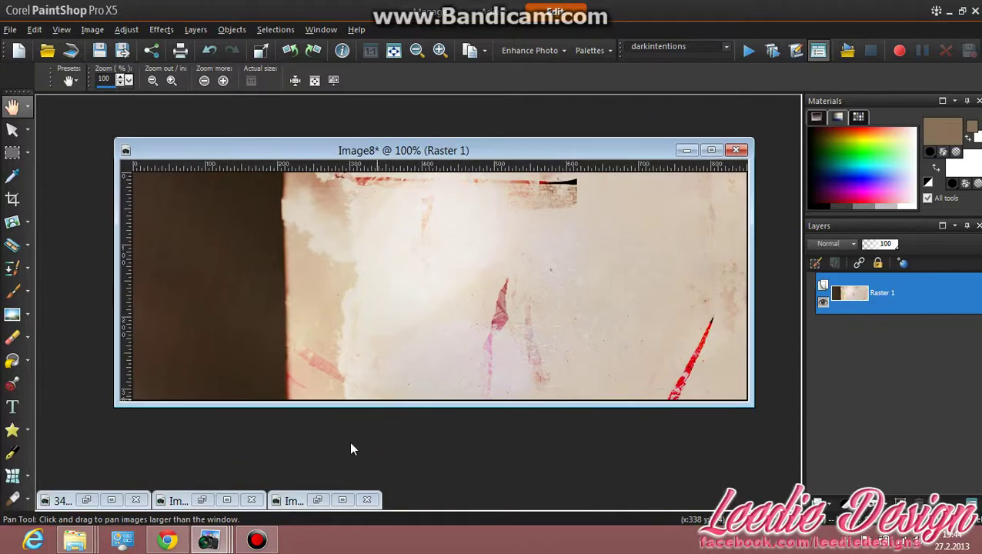
# - Bring the Image1 portrait back up, leaving Image7 minimized
pyautogui.click(318, 500)
pyautogui.click(600, 105)
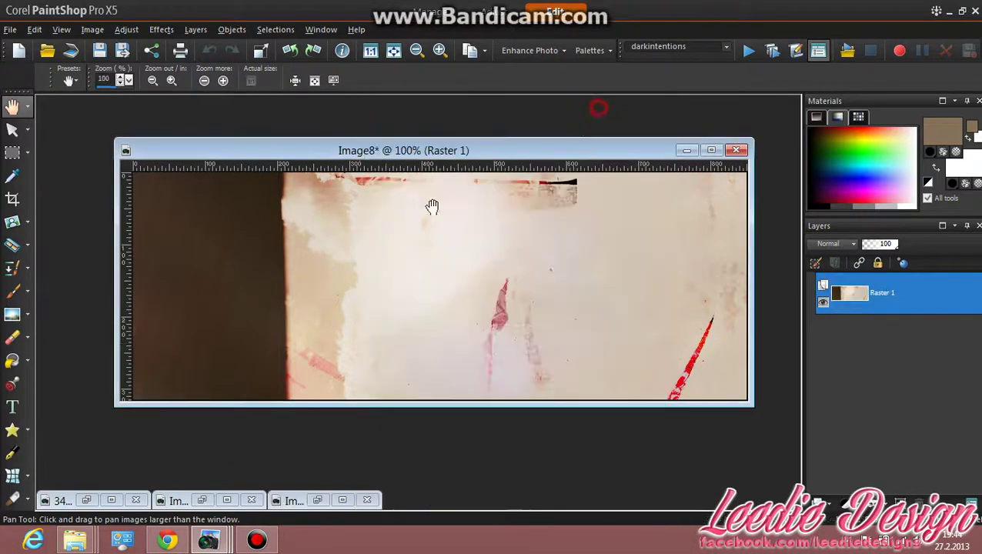
pyautogui.click(201, 501)
# - Resize the Image1 portrait from 507 × 600 to 422 × 500 pixels
pyautogui.moveTo(356, 113); pyautogui.dragTo(401, 129)
pyautogui.click(92, 29)
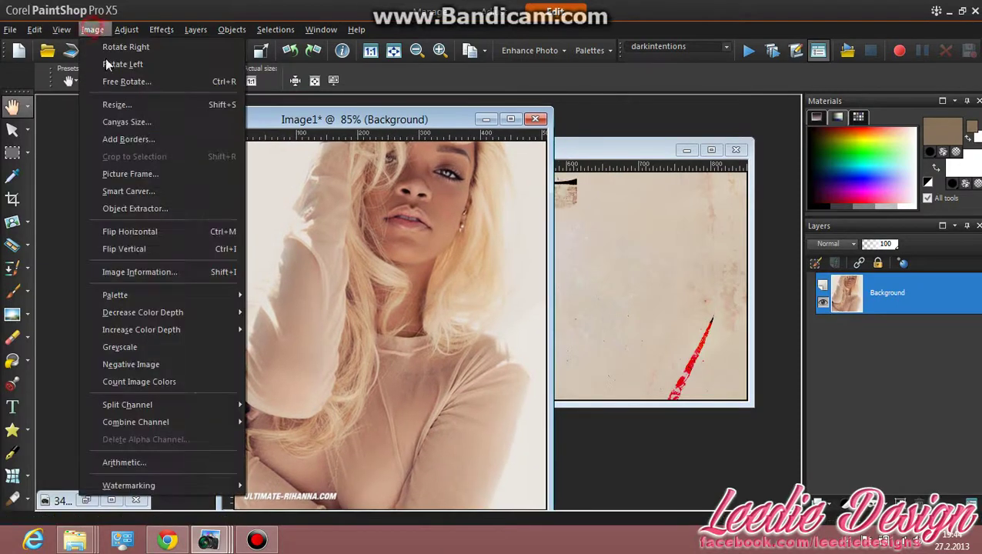
pyautogui.click(123, 99)
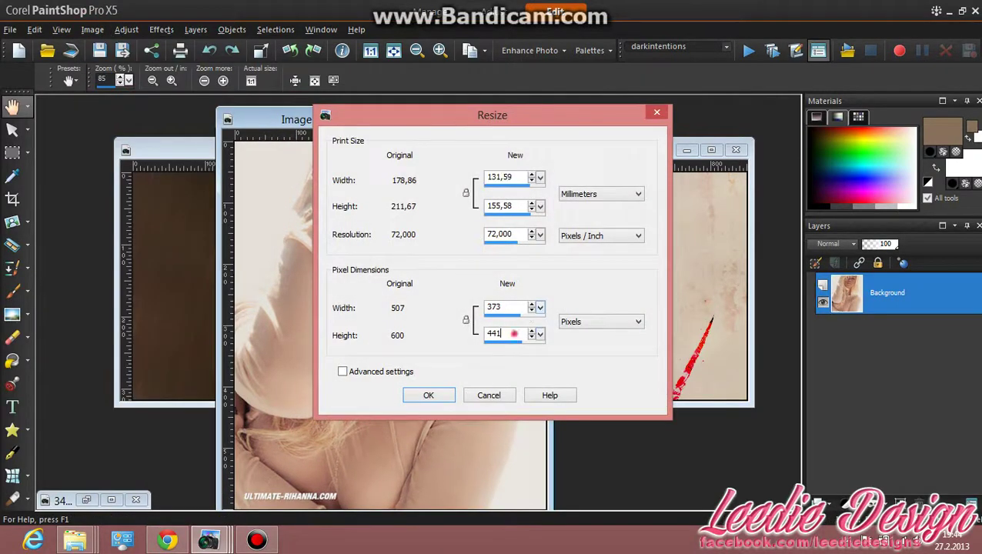
pyautogui.write('500')
pyautogui.press('Return')
# - Paste the resized portrait onto the banner's right side, then undo it and return to the portrait
pyautogui.rightClick(316, 257)
pyautogui.click(358, 289)
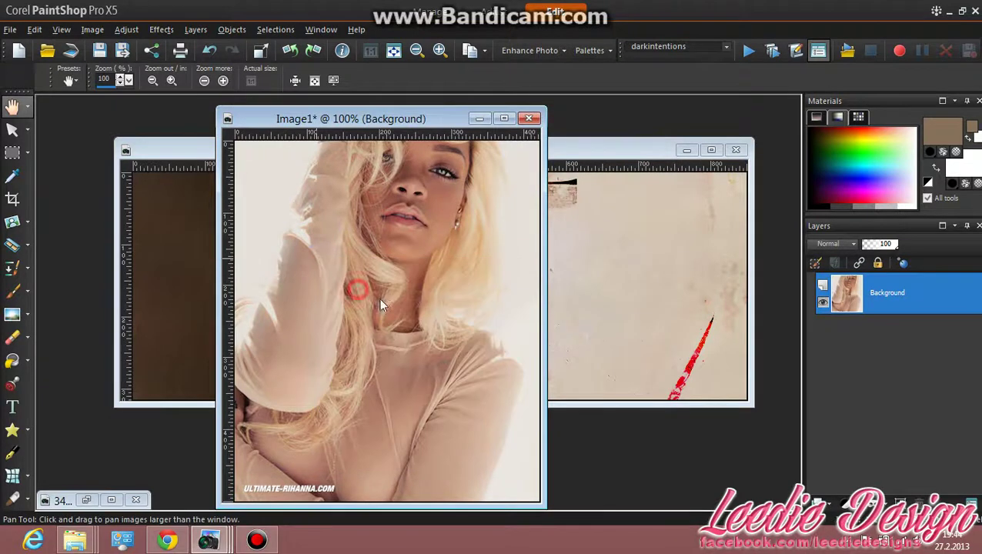
pyautogui.click(621, 298)
pyautogui.hotkey('ctrl', 'e')
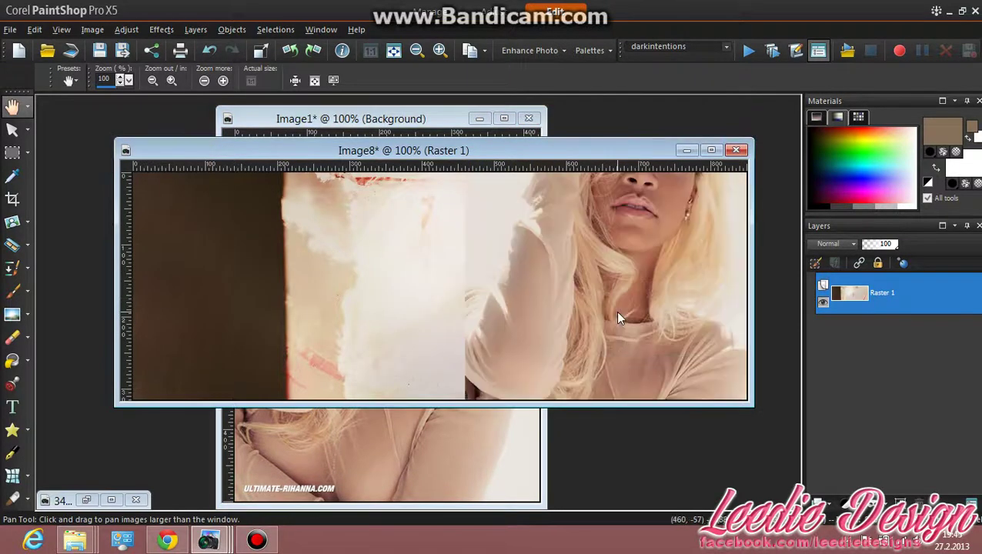
pyautogui.click(585, 385)
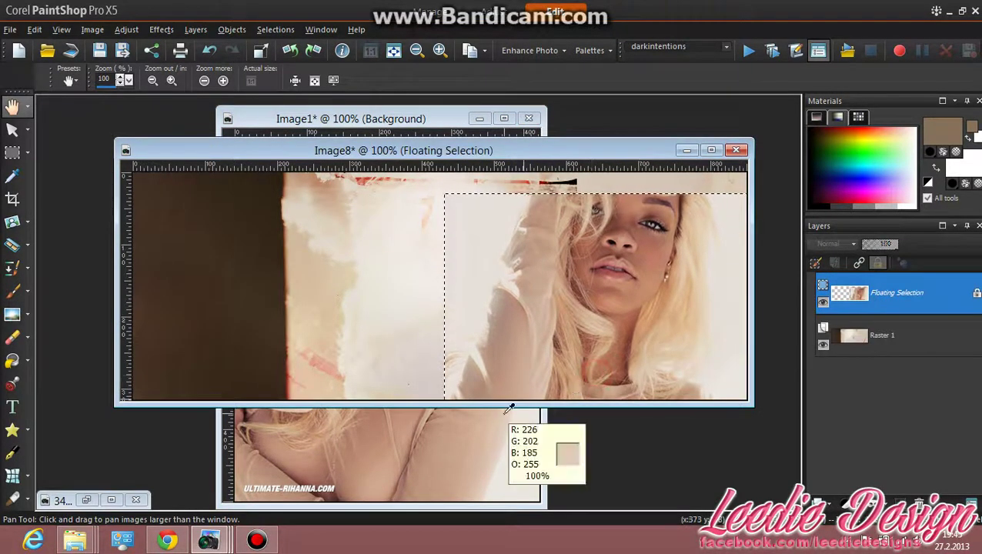
pyautogui.hotkey('ctrl', 'z')
pyautogui.click(394, 454)
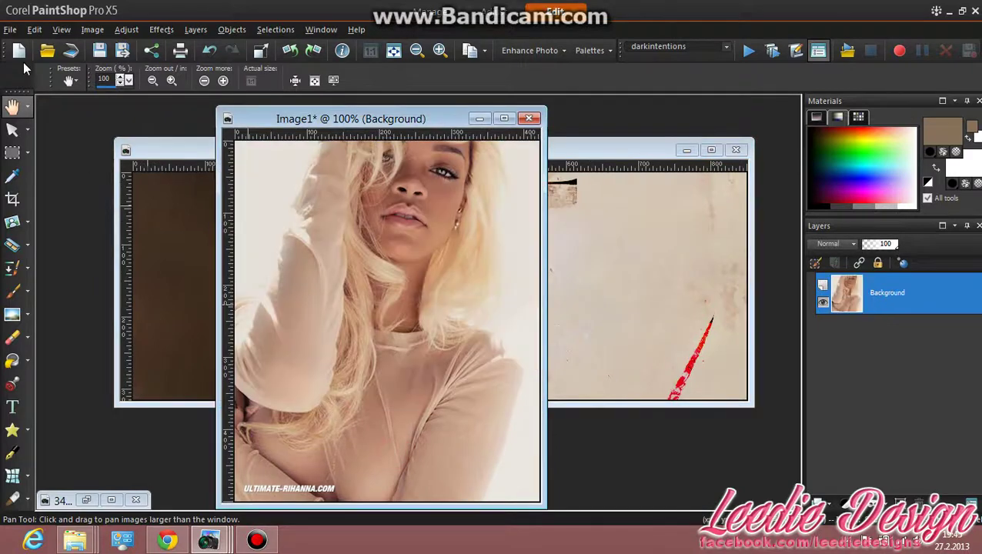
pyautogui.click(94, 30)
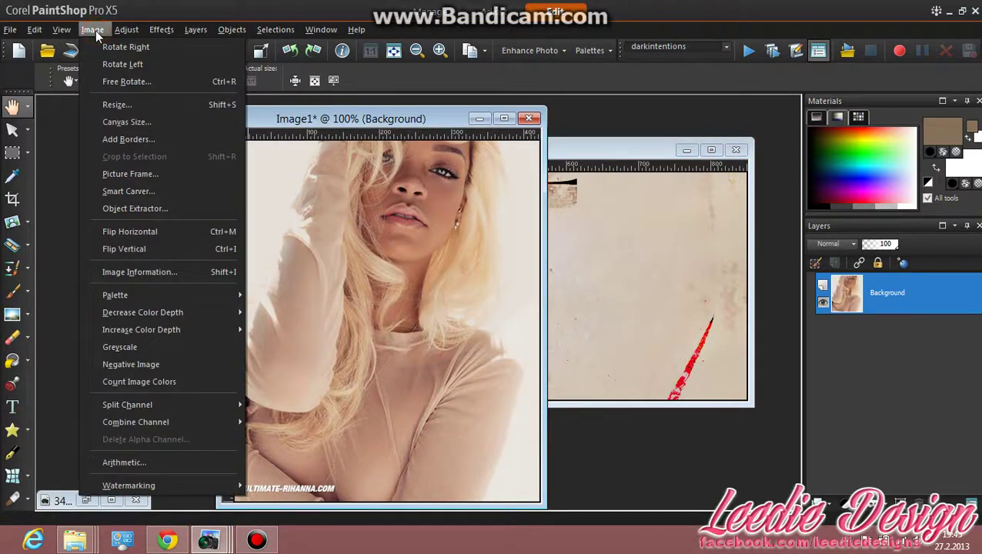
# - Flip the Image1 portrait horizontally
pyautogui.click(632, 160)
pyautogui.click(452, 482)
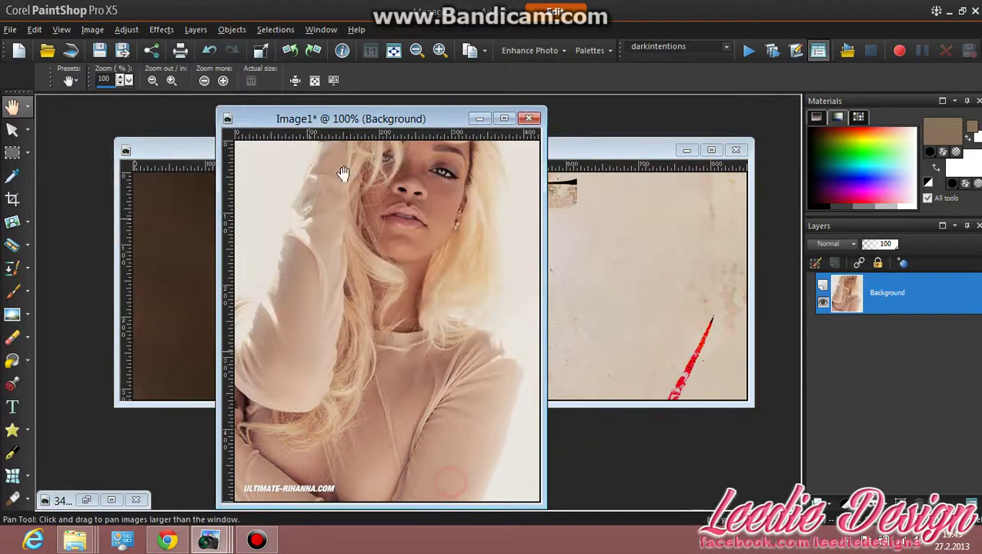
pyautogui.click(105, 31)
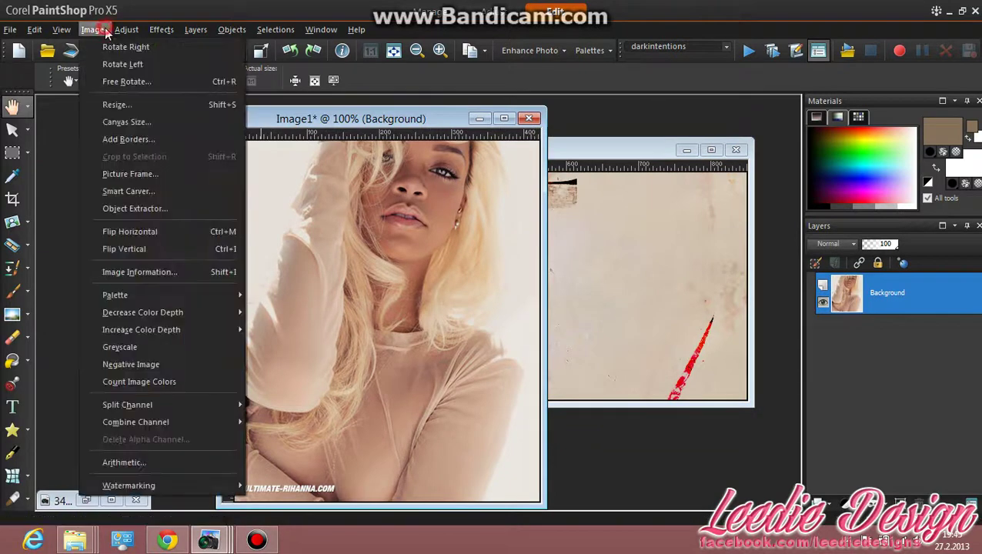
pyautogui.click(175, 230)
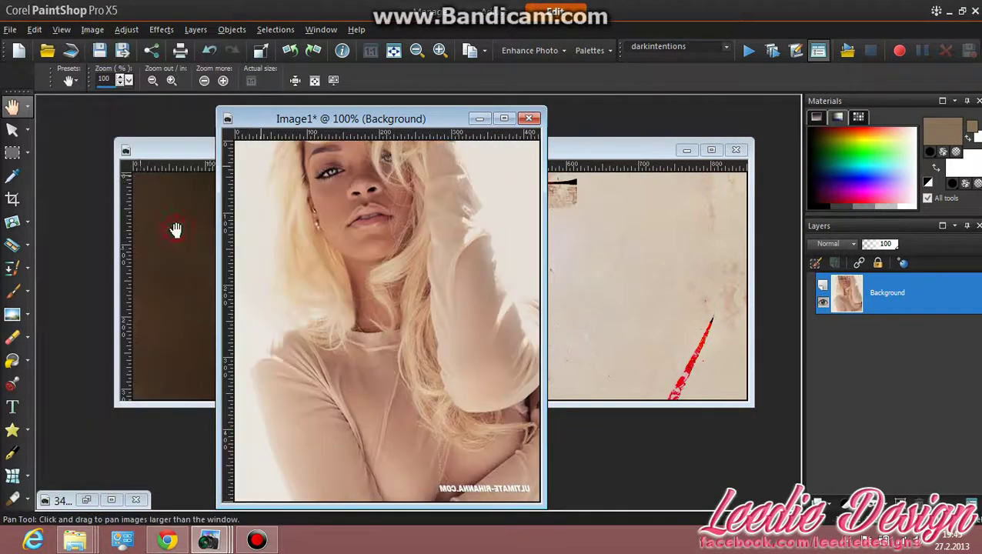
# - Paste the mirrored portrait onto the banner's right side
pyautogui.rightClick(362, 256)
pyautogui.click(390, 278)
pyautogui.click(606, 300)
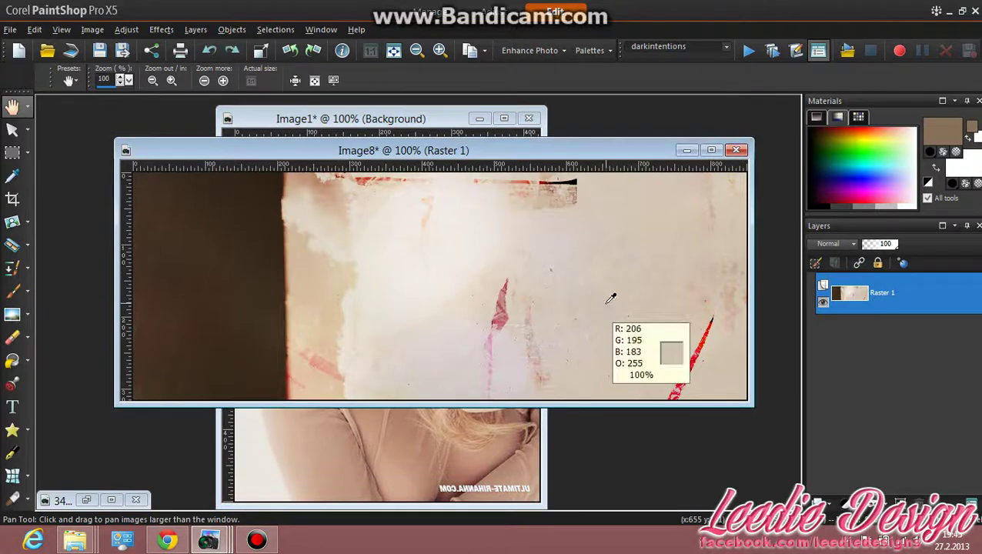
pyautogui.hotkey('ctrl', 'e')
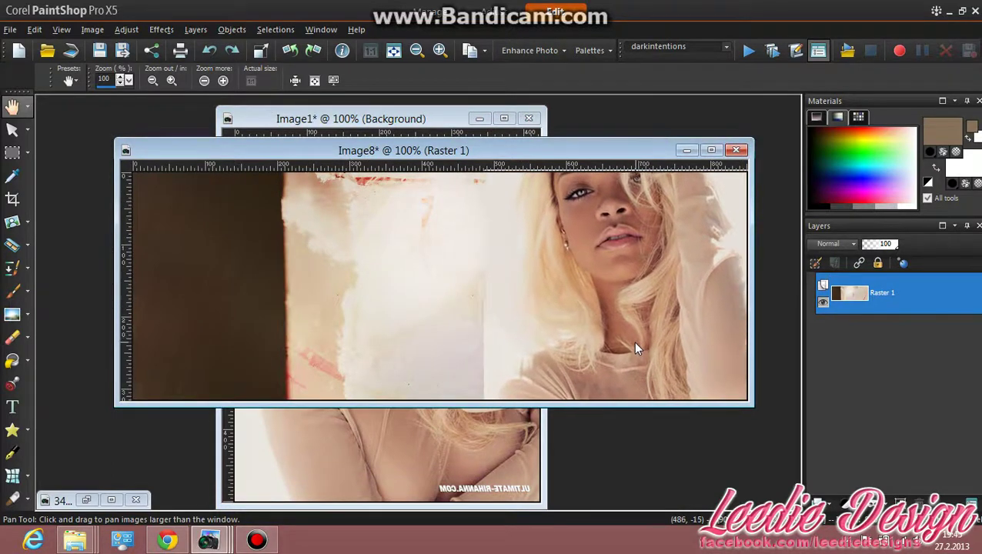
pyautogui.click(626, 341)
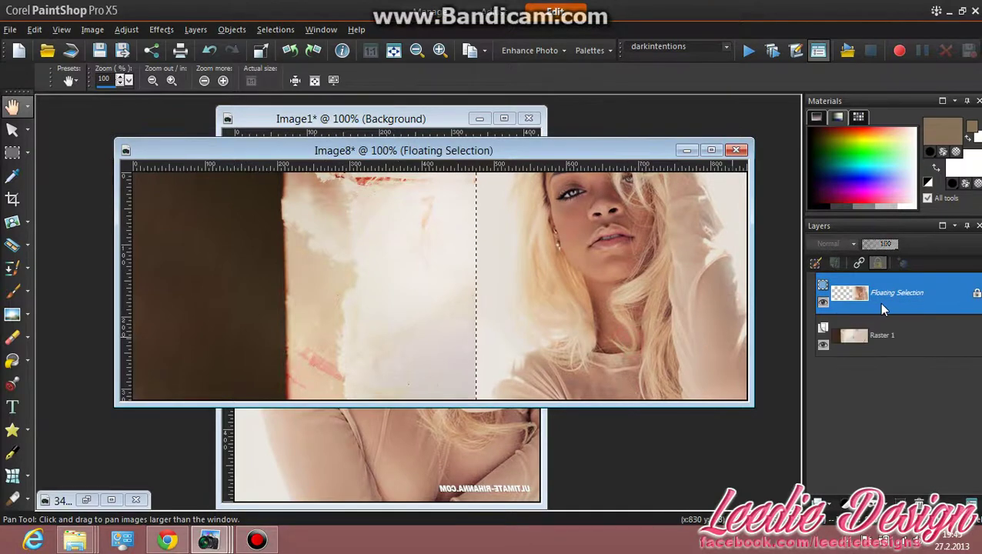
# - Promote the pasted portrait to its own Promoted Selection layer and deselect it
pyautogui.rightClick(883, 305)
pyautogui.click(847, 385)
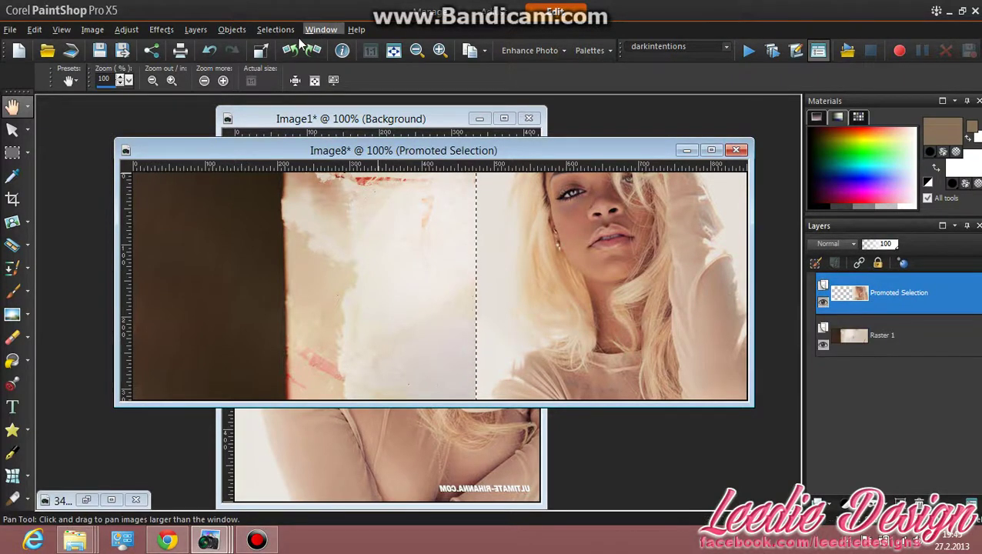
pyautogui.click(275, 30)
pyautogui.click(320, 64)
pyautogui.moveTo(466, 158); pyautogui.dragTo(452, 150)
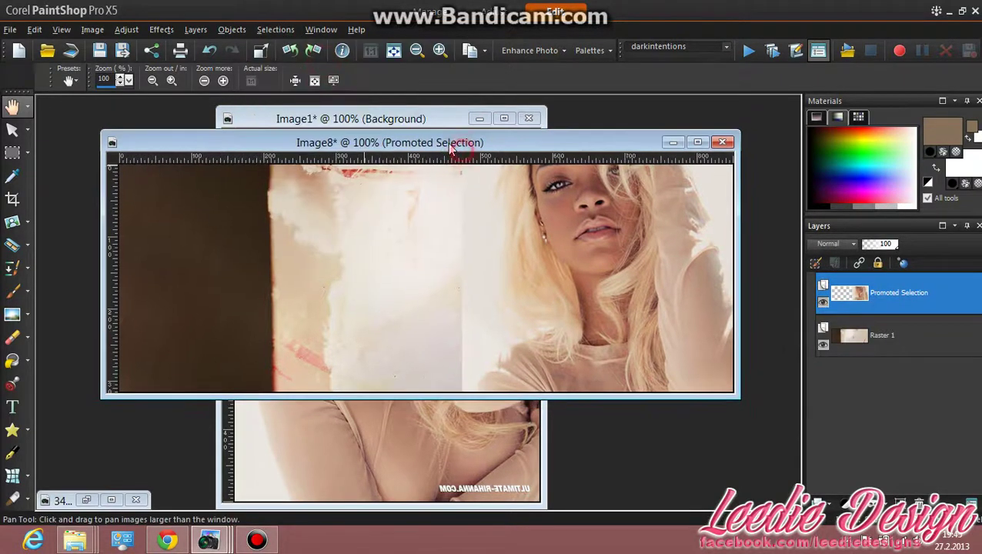
pyautogui.click(11, 337)
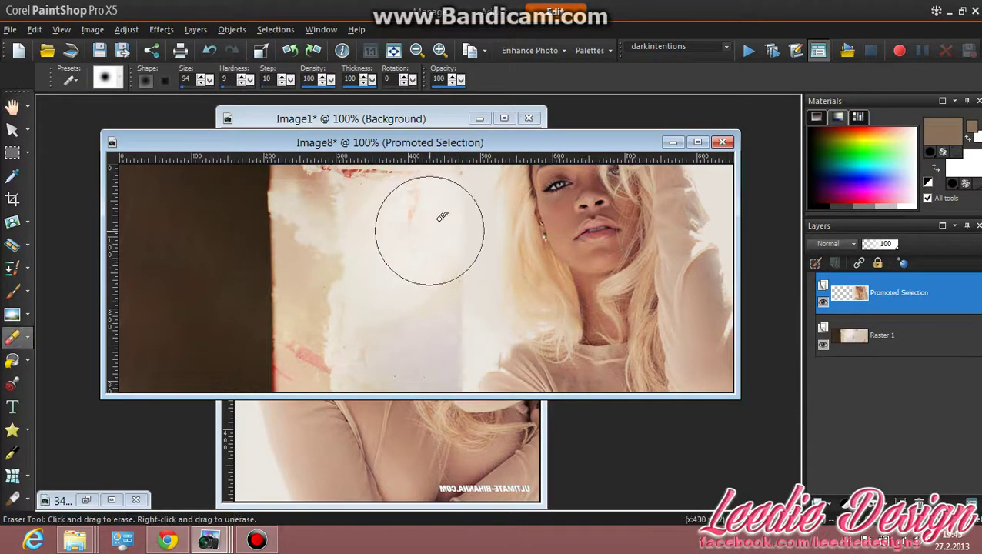
# - Erase the portrait's hard left edge and dark top-right corner into the texture
pyautogui.moveTo(449, 181)
pyautogui.mouseDown()
pyautogui.moveTo(443, 267)
pyautogui.moveTo(445, 257)
pyautogui.moveTo(466, 315)
pyautogui.moveTo(444, 284)
pyautogui.moveTo(463, 311)
pyautogui.moveTo(452, 320)
pyautogui.moveTo(453, 349)
pyautogui.moveTo(453, 324)
pyautogui.moveTo(433, 372)
pyautogui.moveTo(426, 340)
pyautogui.moveTo(435, 344)
pyautogui.moveTo(447, 322)
pyautogui.mouseUp()
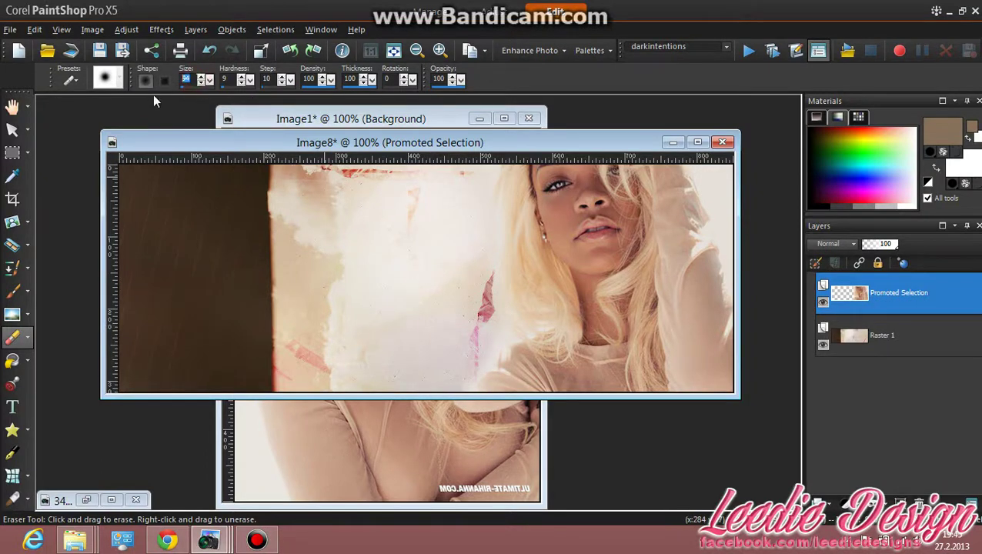
pyautogui.moveTo(707, 184); pyautogui.dragTo(737, 208)
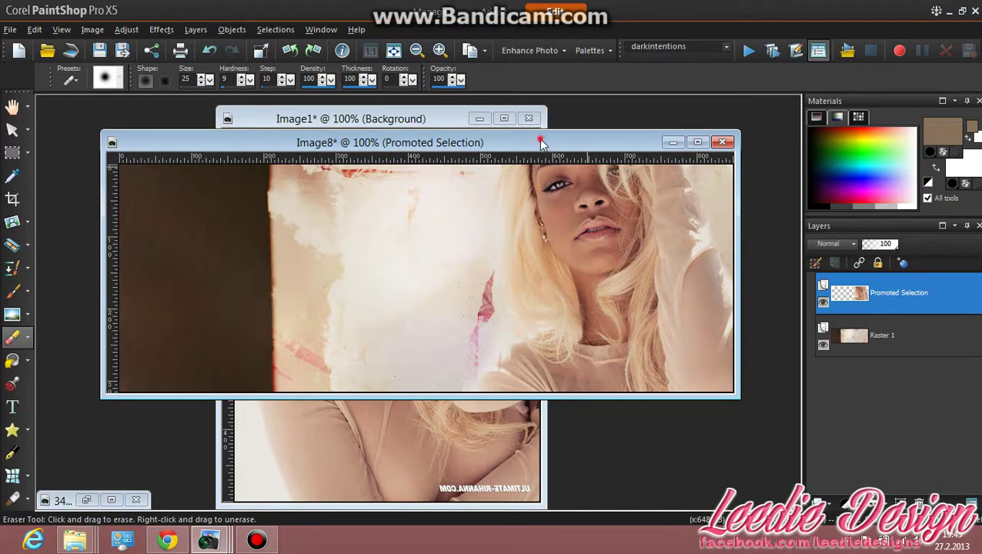
pyautogui.moveTo(541, 143)
pyautogui.mouseDown()
pyautogui.moveTo(574, 132)
pyautogui.moveTo(565, 411)
pyautogui.moveTo(528, 157)
pyautogui.mouseUp()
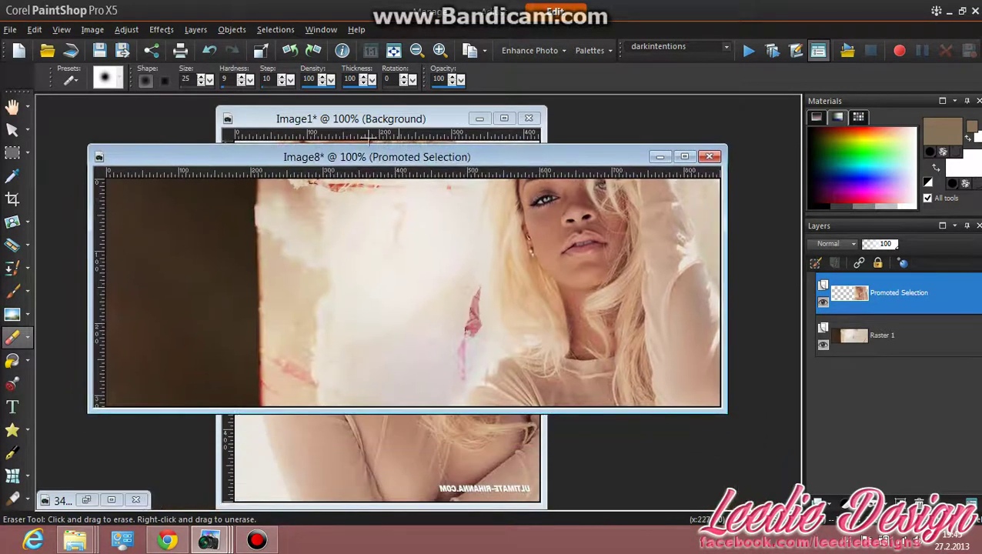
# - Minimize the Image1 portrait window behind the banner
pyautogui.click(369, 137)
pyautogui.click(480, 118)
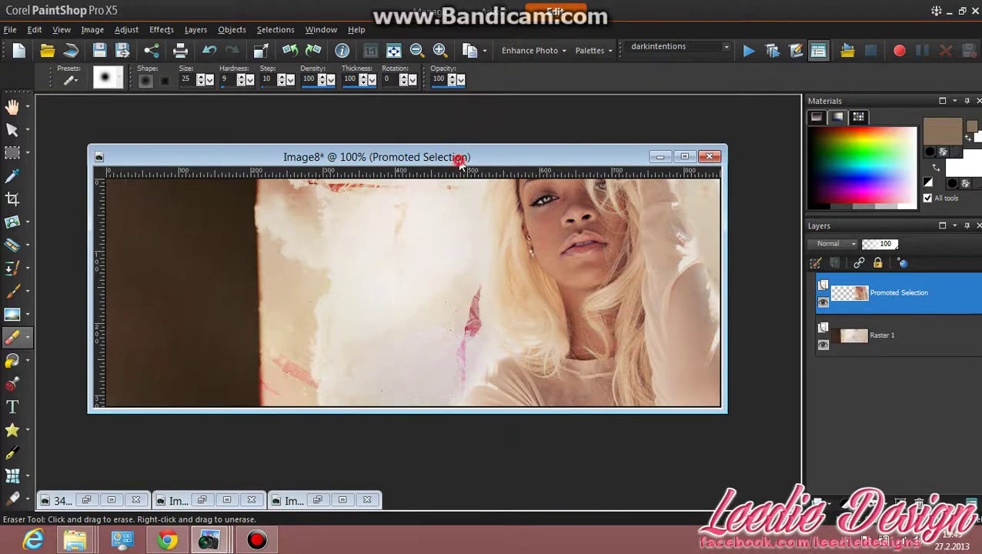
pyautogui.moveTo(460, 161); pyautogui.dragTo(462, 148)
# - Resize the Image7 perfume photo from 1529 × 2048 to 373 × 500 pixels
pyautogui.click(202, 500)
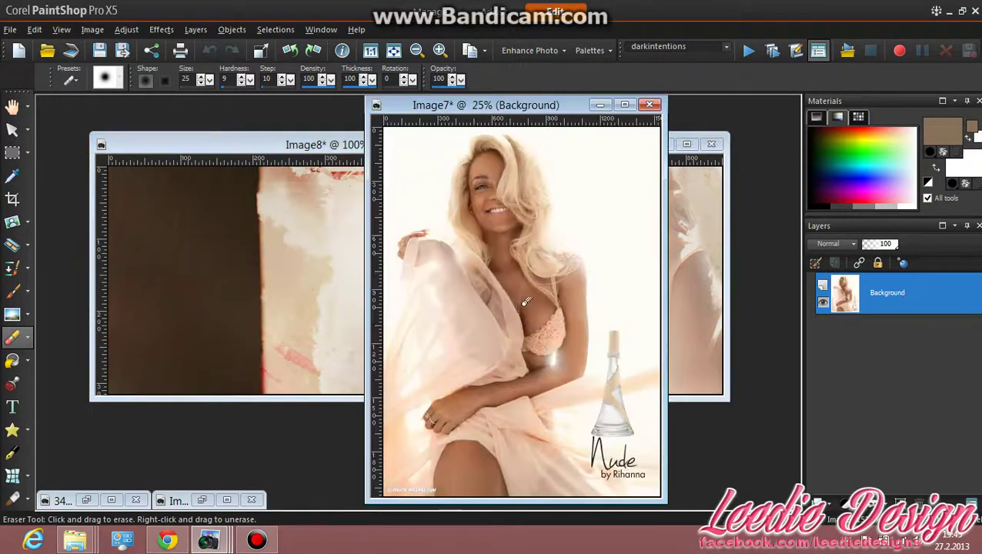
pyautogui.moveTo(499, 108); pyautogui.dragTo(343, 103)
pyautogui.click(93, 30)
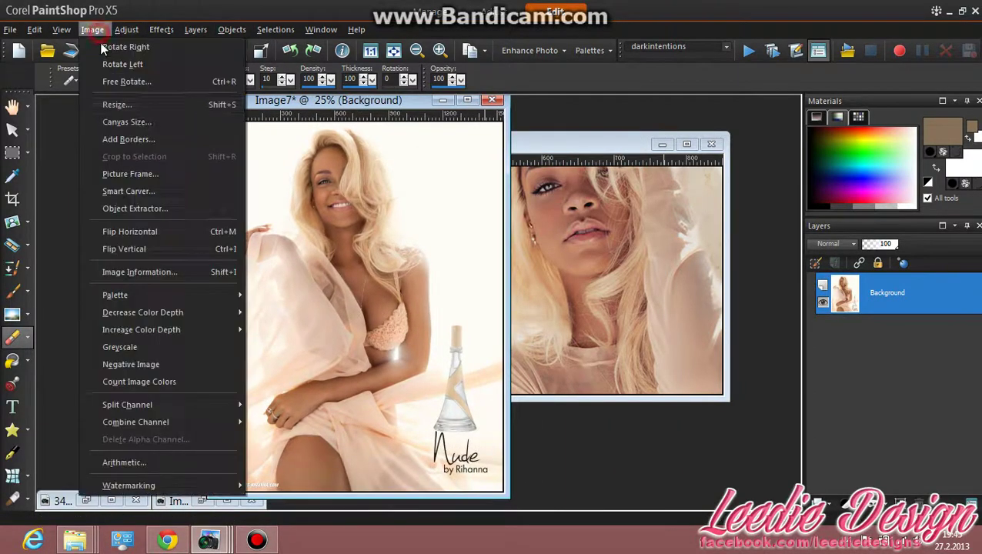
pyautogui.click(135, 104)
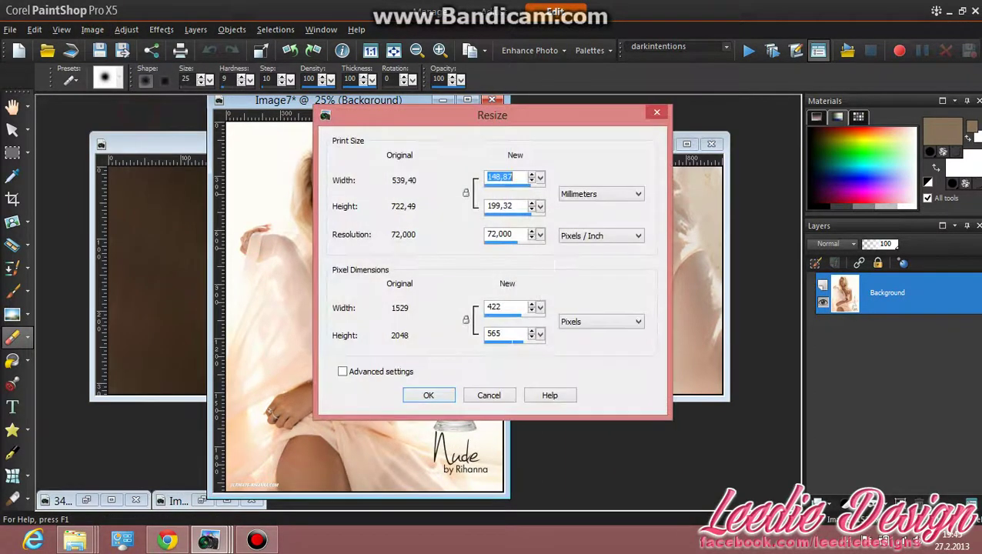
pyautogui.doubleClick(508, 334)
pyautogui.write('500')
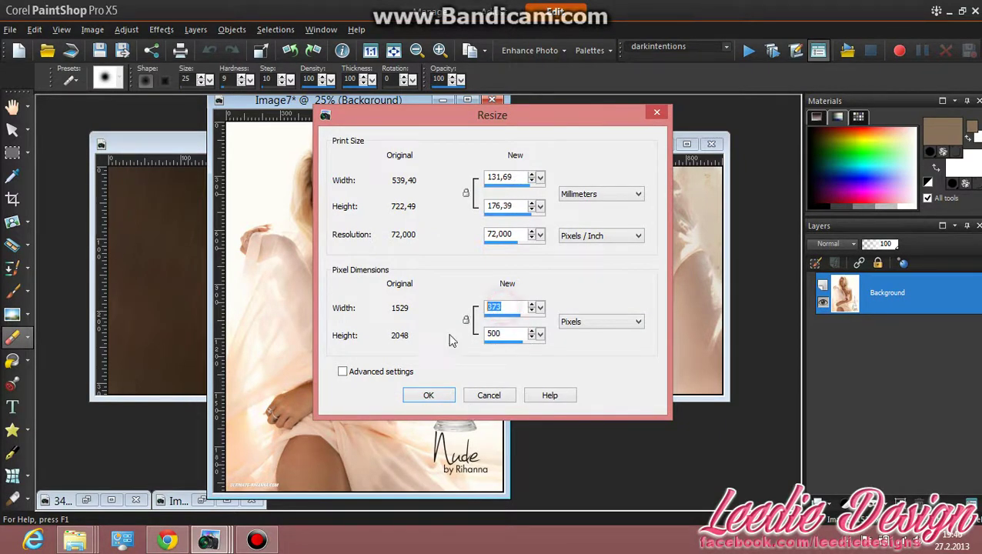
pyautogui.click(428, 395)
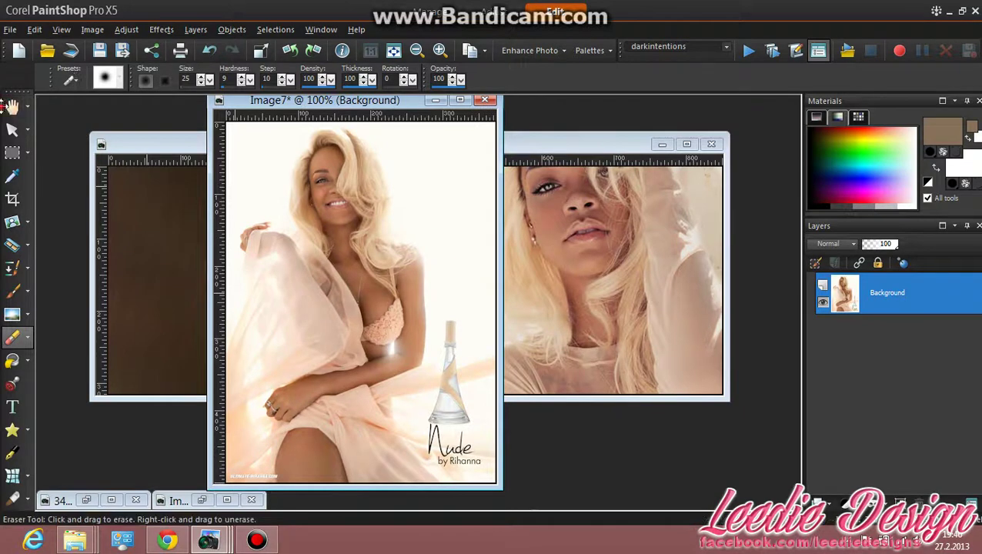
# - Paste the resized Image7 photo into the middle of the banner
pyautogui.click(13, 106)
pyautogui.rightClick(324, 228)
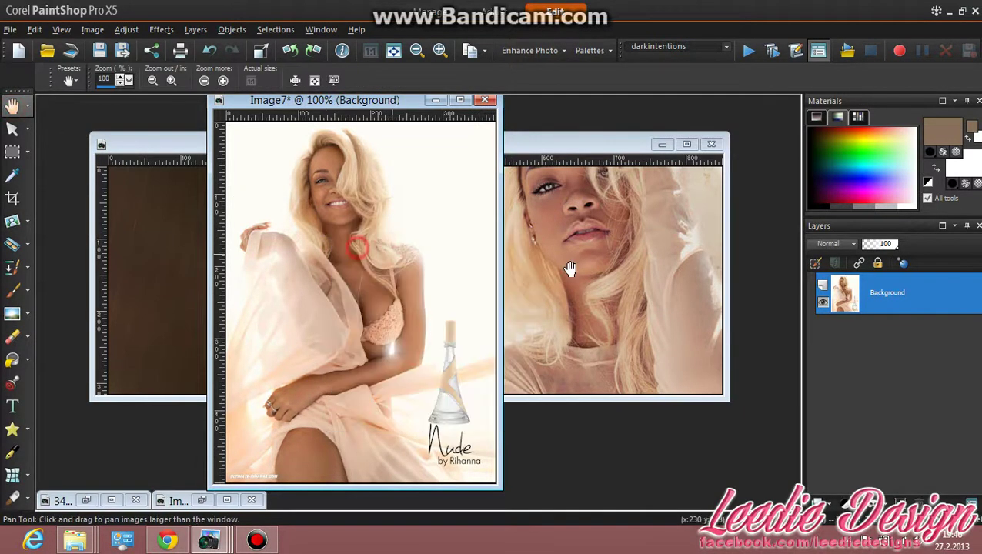
pyautogui.click(635, 267)
pyautogui.moveTo(639, 292); pyautogui.dragTo(490, 332)
pyautogui.click(489, 332)
# - Promote the pasted photo to layer Promoted Selection 1 and deselect it
pyautogui.rightClick(855, 295)
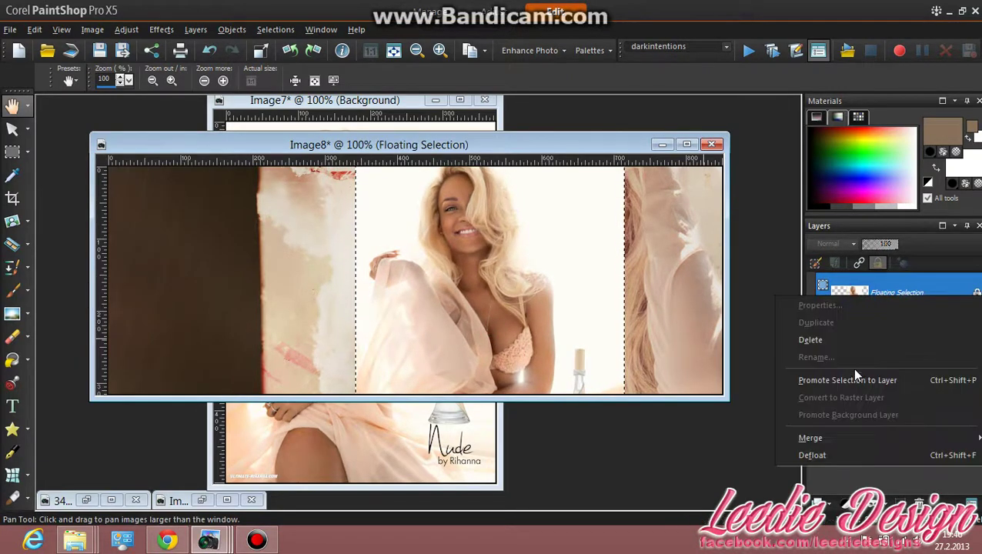
pyautogui.click(853, 379)
pyautogui.click(275, 29)
pyautogui.click(289, 65)
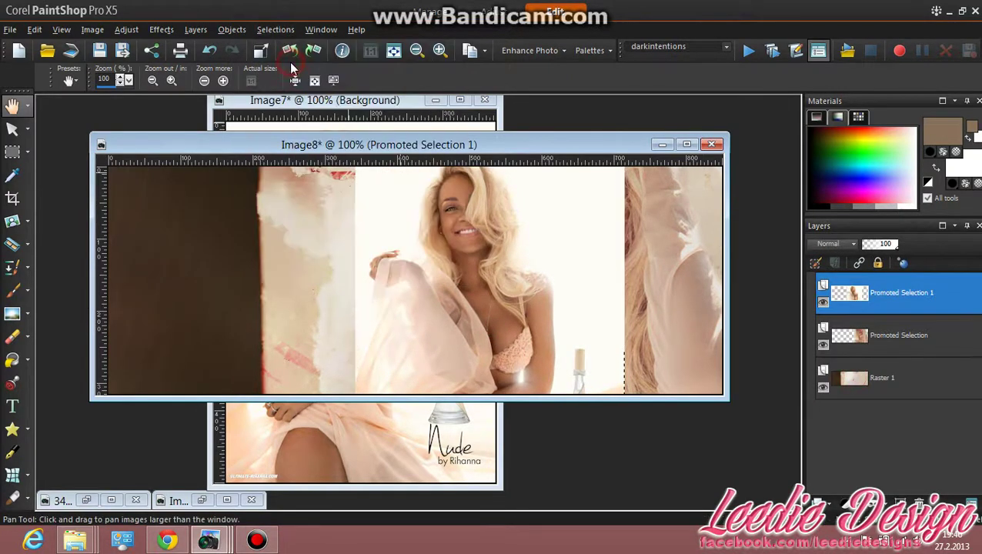
pyautogui.click(13, 337)
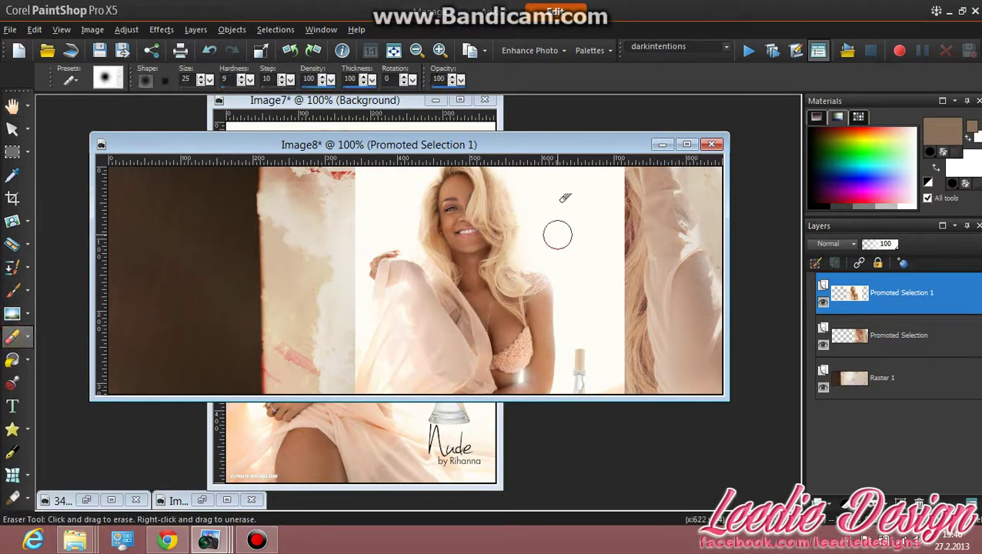
# - With eraser size 78, erase the middle portrait's right side, chest, top and left edges
pyautogui.moveTo(217, 86); pyautogui.dragTo(222, 87)
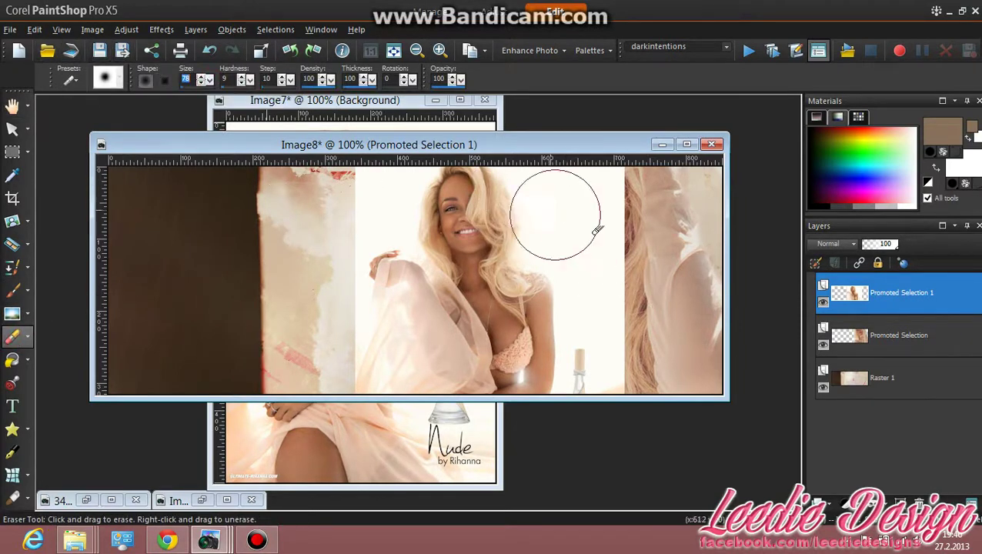
pyautogui.moveTo(562, 213)
pyautogui.mouseDown()
pyautogui.moveTo(614, 247)
pyautogui.moveTo(612, 167)
pyautogui.moveTo(627, 222)
pyautogui.moveTo(599, 222)
pyautogui.moveTo(570, 180)
pyautogui.moveTo(575, 222)
pyautogui.moveTo(542, 153)
pyautogui.moveTo(549, 228)
pyautogui.moveTo(533, 235)
pyautogui.moveTo(554, 220)
pyautogui.moveTo(580, 254)
pyautogui.moveTo(586, 277)
pyautogui.moveTo(562, 286)
pyautogui.moveTo(592, 337)
pyautogui.moveTo(582, 300)
pyautogui.moveTo(586, 362)
pyautogui.moveTo(564, 335)
pyautogui.moveTo(587, 376)
pyautogui.moveTo(612, 277)
pyautogui.moveTo(610, 405)
pyautogui.mouseUp()
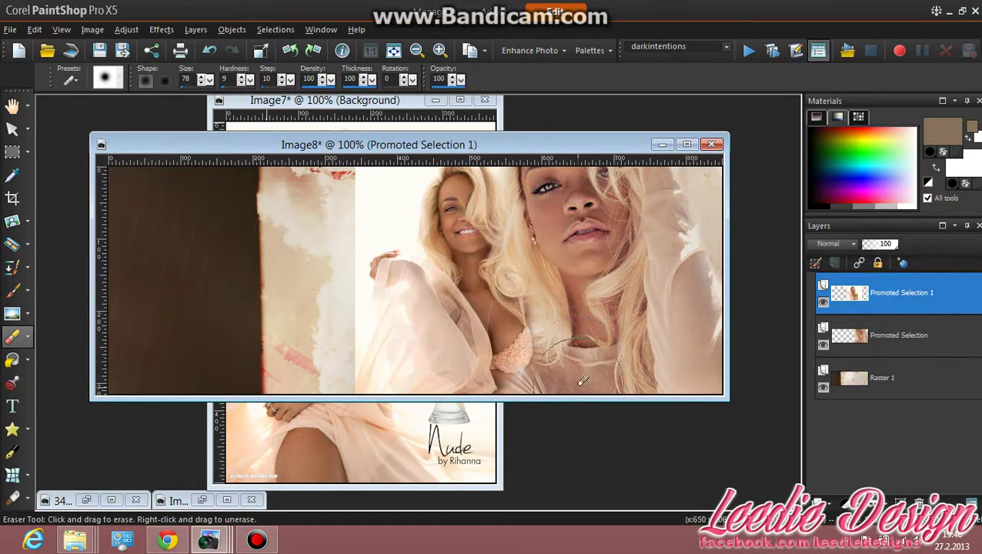
pyautogui.moveTo(583, 382)
pyautogui.mouseDown()
pyautogui.moveTo(564, 310)
pyautogui.moveTo(559, 384)
pyautogui.moveTo(577, 352)
pyautogui.moveTo(562, 336)
pyautogui.moveTo(562, 365)
pyautogui.moveTo(550, 293)
pyautogui.moveTo(559, 347)
pyautogui.moveTo(559, 301)
pyautogui.mouseUp()
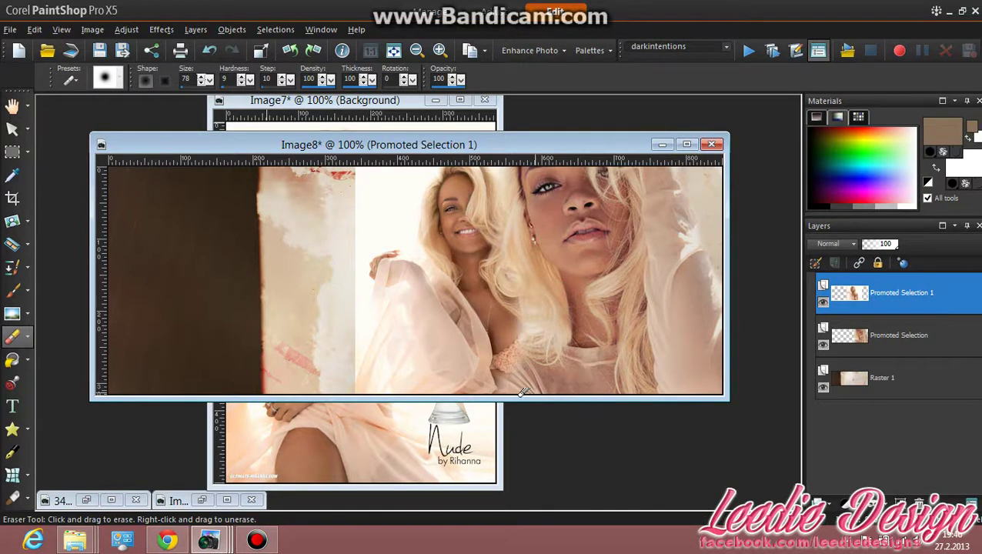
pyautogui.moveTo(522, 392)
pyautogui.mouseDown()
pyautogui.moveTo(576, 380)
pyautogui.moveTo(519, 377)
pyautogui.mouseUp()
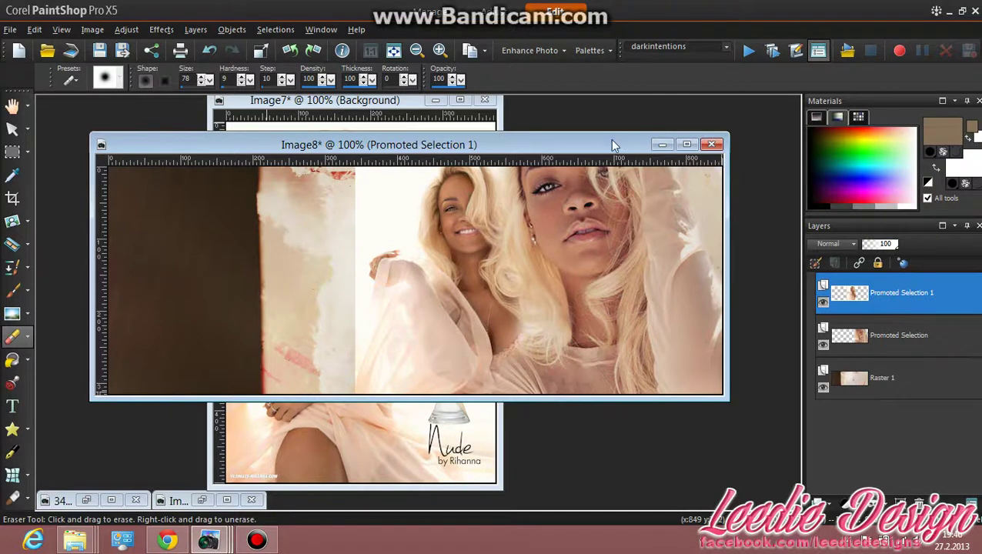
pyautogui.moveTo(614, 145); pyautogui.dragTo(650, 136)
pyautogui.moveTo(369, 191)
pyautogui.mouseDown()
pyautogui.moveTo(398, 206)
pyautogui.moveTo(415, 184)
pyautogui.moveTo(410, 173)
pyautogui.moveTo(439, 149)
pyautogui.moveTo(427, 182)
pyautogui.moveTo(441, 150)
pyautogui.mouseUp()
pyautogui.moveTo(422, 185)
pyautogui.mouseDown()
pyautogui.moveTo(417, 210)
pyautogui.moveTo(404, 195)
pyautogui.moveTo(367, 231)
pyautogui.moveTo(370, 281)
pyautogui.moveTo(366, 269)
pyautogui.moveTo(407, 341)
pyautogui.moveTo(376, 353)
pyautogui.moveTo(417, 382)
pyautogui.moveTo(368, 357)
pyautogui.moveTo(402, 350)
pyautogui.moveTo(337, 298)
pyautogui.moveTo(367, 204)
pyautogui.moveTo(384, 207)
pyautogui.moveTo(347, 266)
pyautogui.moveTo(379, 198)
pyautogui.moveTo(364, 259)
pyautogui.moveTo(362, 213)
pyautogui.moveTo(397, 178)
pyautogui.moveTo(378, 170)
pyautogui.moveTo(352, 189)
pyautogui.moveTo(422, 163)
pyautogui.moveTo(431, 174)
pyautogui.moveTo(421, 189)
pyautogui.moveTo(429, 147)
pyautogui.moveTo(445, 146)
pyautogui.moveTo(421, 191)
pyautogui.moveTo(430, 183)
pyautogui.moveTo(356, 216)
pyautogui.moveTo(392, 328)
pyautogui.moveTo(372, 292)
pyautogui.moveTo(414, 342)
pyautogui.moveTo(384, 383)
pyautogui.moveTo(414, 397)
pyautogui.moveTo(393, 385)
pyautogui.mouseUp()
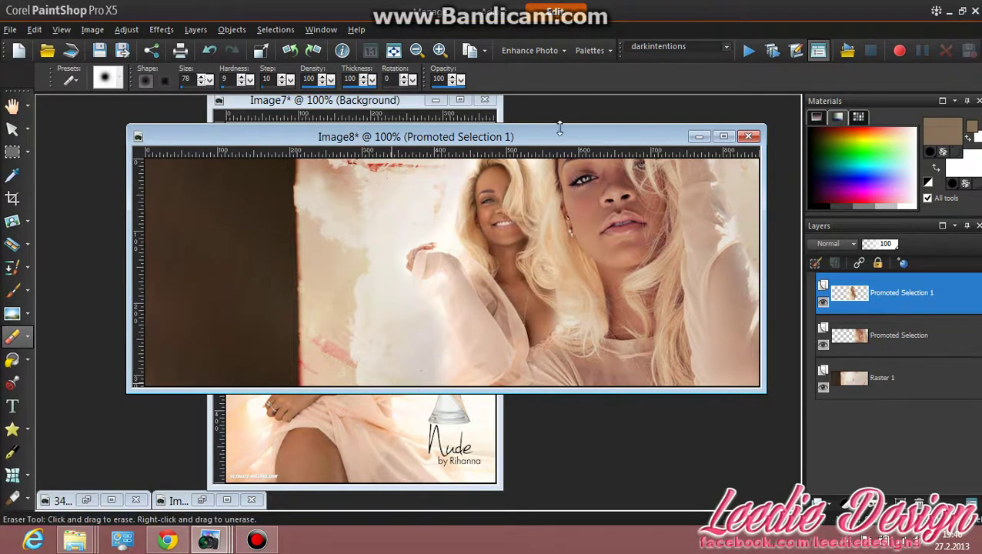
pyautogui.moveTo(558, 136)
pyautogui.mouseDown()
pyautogui.moveTo(557, 103)
pyautogui.moveTo(556, 246)
pyautogui.moveTo(546, 160)
pyautogui.moveTo(540, 170)
pyautogui.mouseUp()
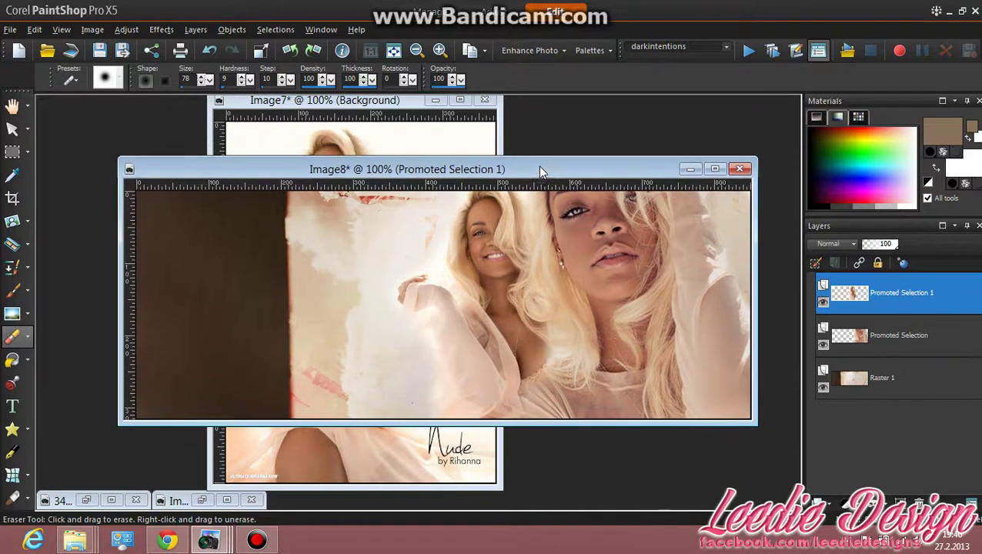
# - Close the Image7 and Image1 portraits without saving their changes
pyautogui.click(343, 102)
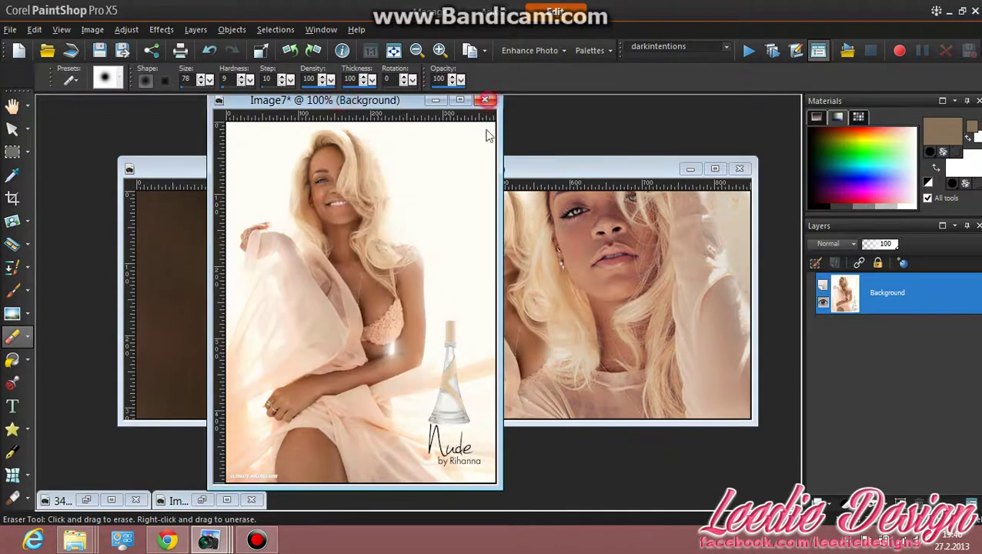
pyautogui.click(485, 100)
pyautogui.click(514, 303)
pyautogui.click(201, 501)
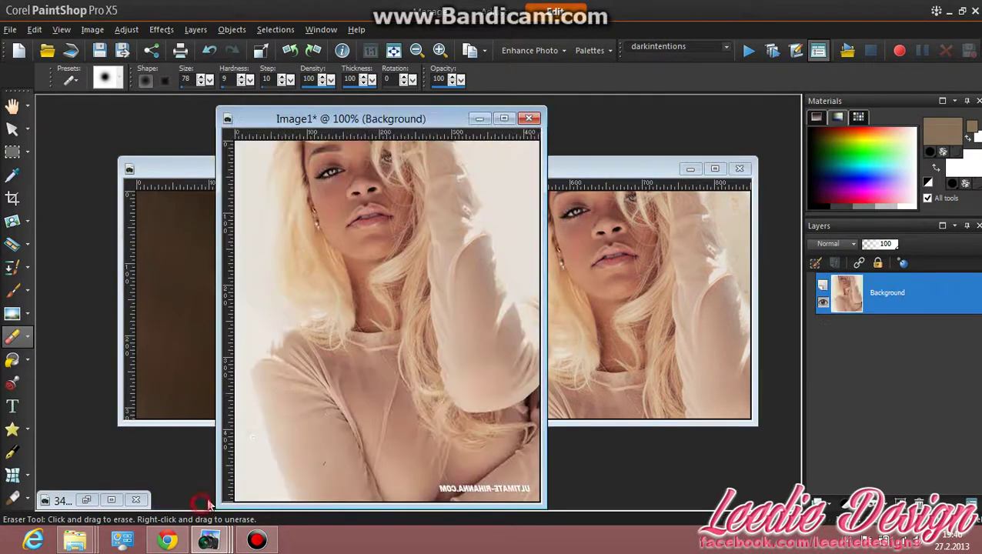
pyautogui.click(477, 118)
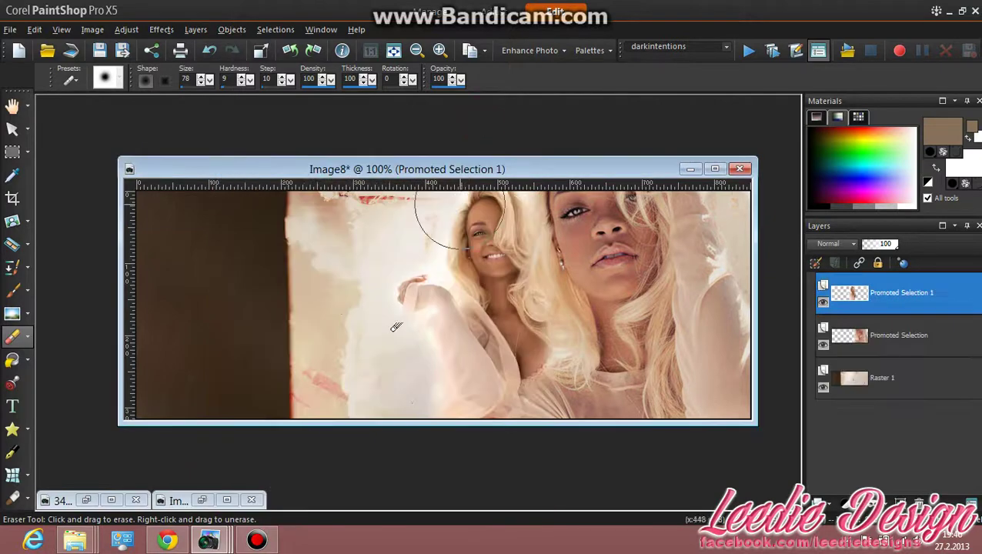
pyautogui.click(202, 500)
pyautogui.click(535, 119)
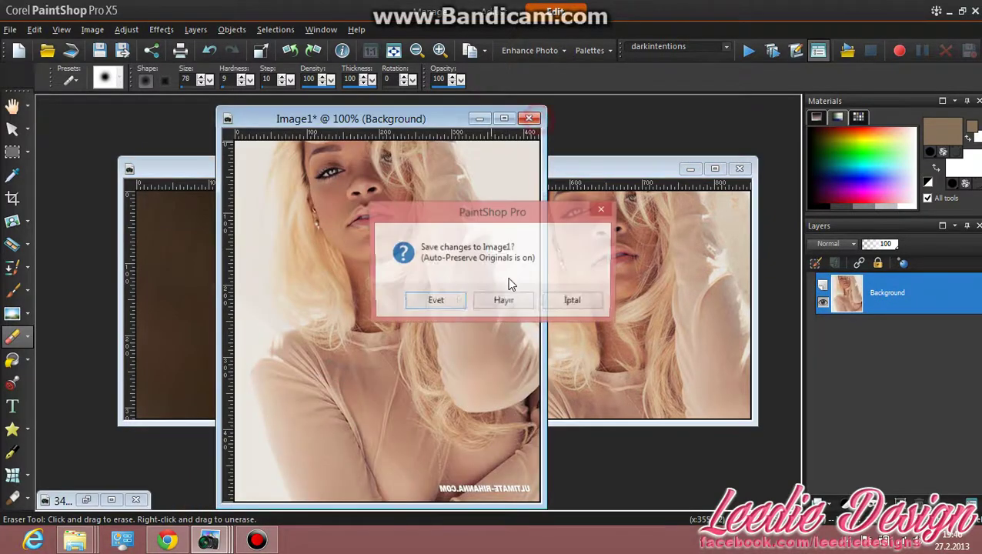
pyautogui.click(512, 301)
# - Bring up the grey 347f0b95 texture image, then minimize it again
pyautogui.click(87, 500)
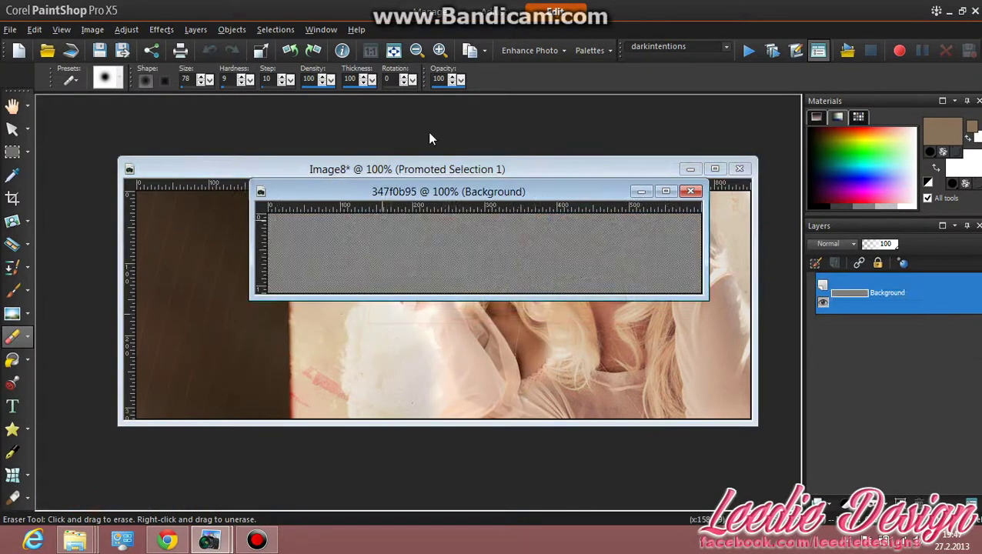
pyautogui.moveTo(441, 191); pyautogui.dragTo(520, 225)
pyautogui.scroll(3, 470, 269)
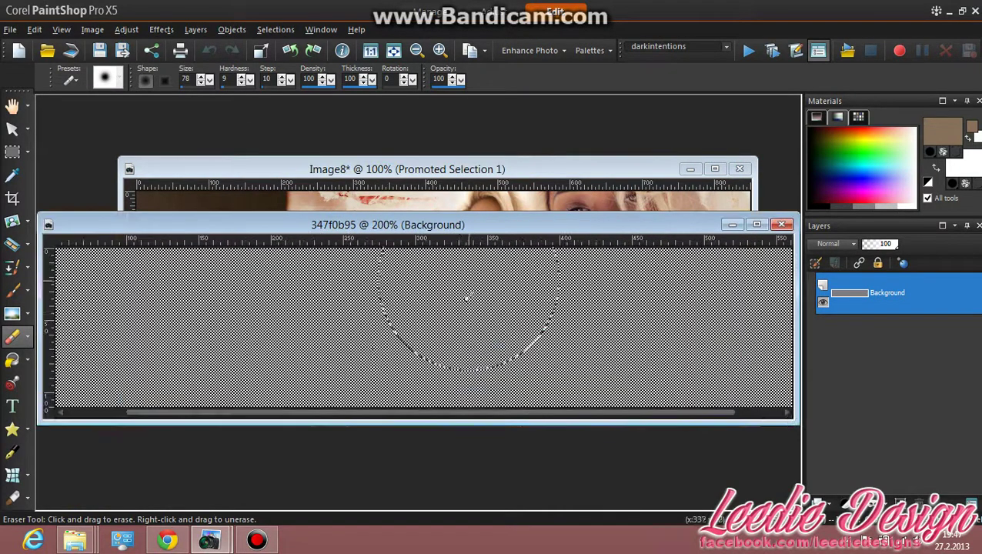
pyautogui.scroll(-2, 391, 246)
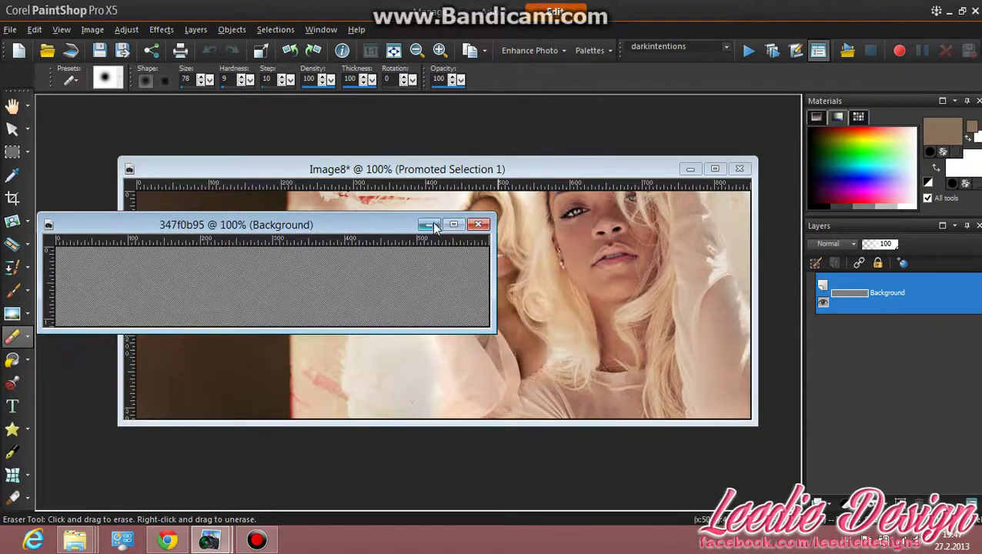
pyautogui.click(516, 225)
pyautogui.moveTo(502, 166); pyautogui.dragTo(484, 148)
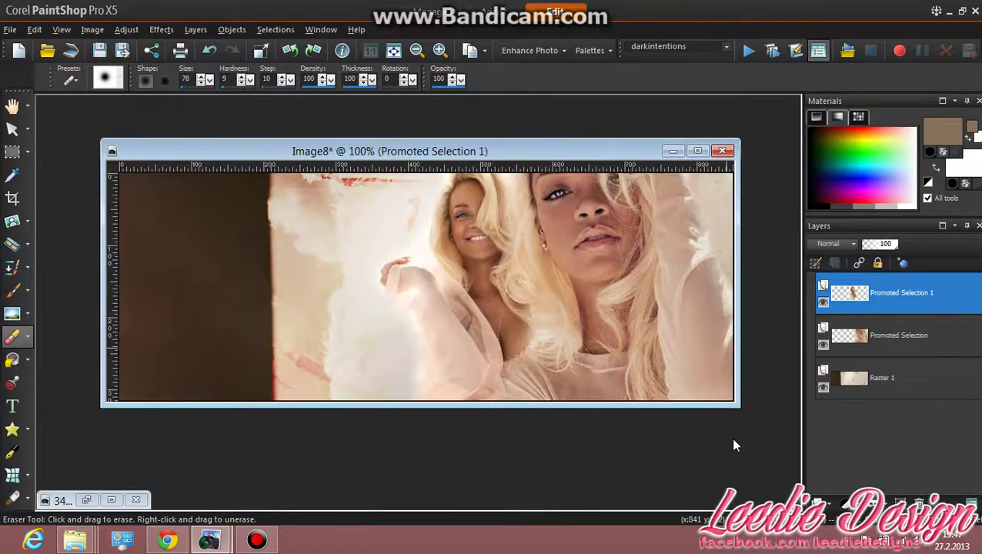
# - Add a new empty Raster 2 layer to the banner
pyautogui.click(833, 504)
pyautogui.click(856, 403)
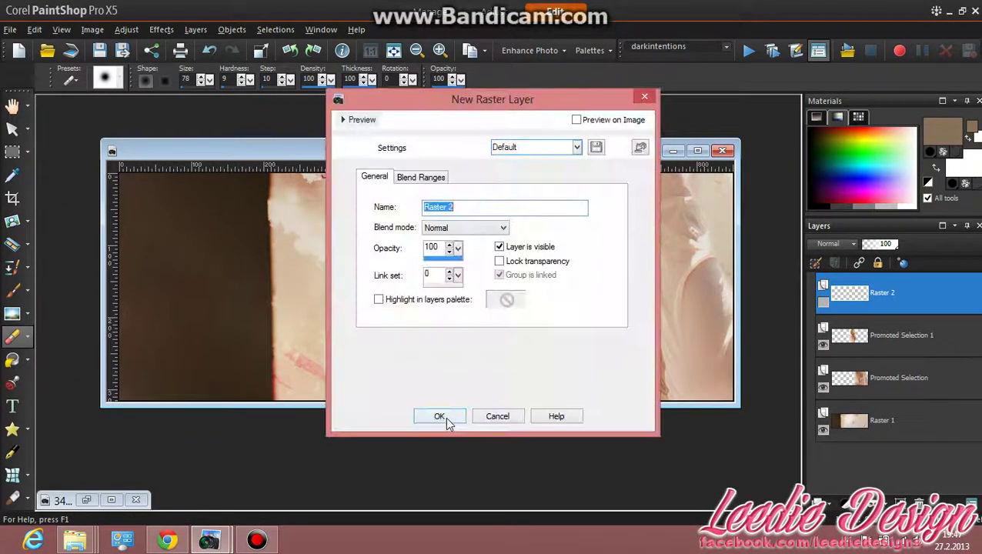
pyautogui.click(440, 417)
# - Set the foreground material to the grey 347f0b95 pattern
pyautogui.click(955, 131)
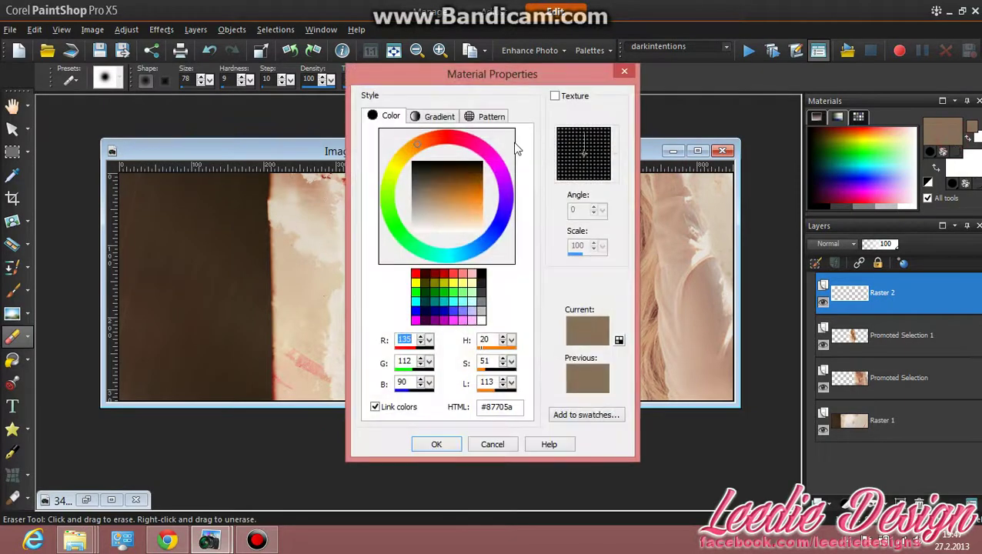
pyautogui.click(487, 117)
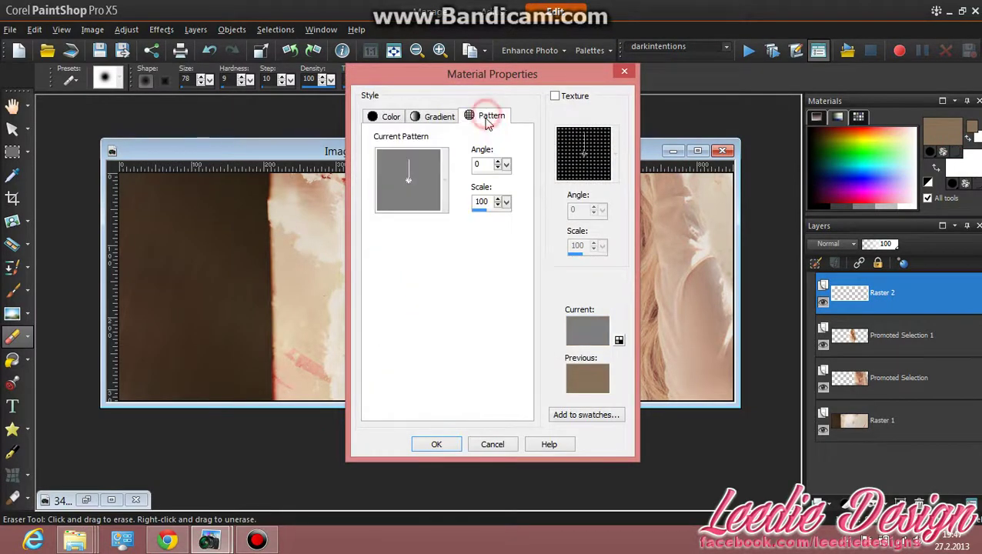
pyautogui.click(383, 115)
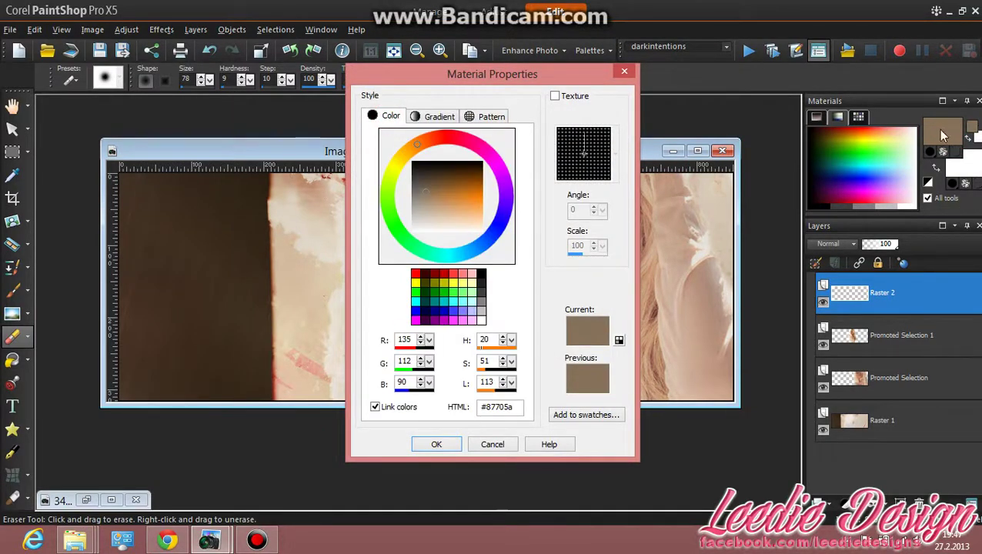
pyautogui.moveTo(514, 72); pyautogui.dragTo(609, 67)
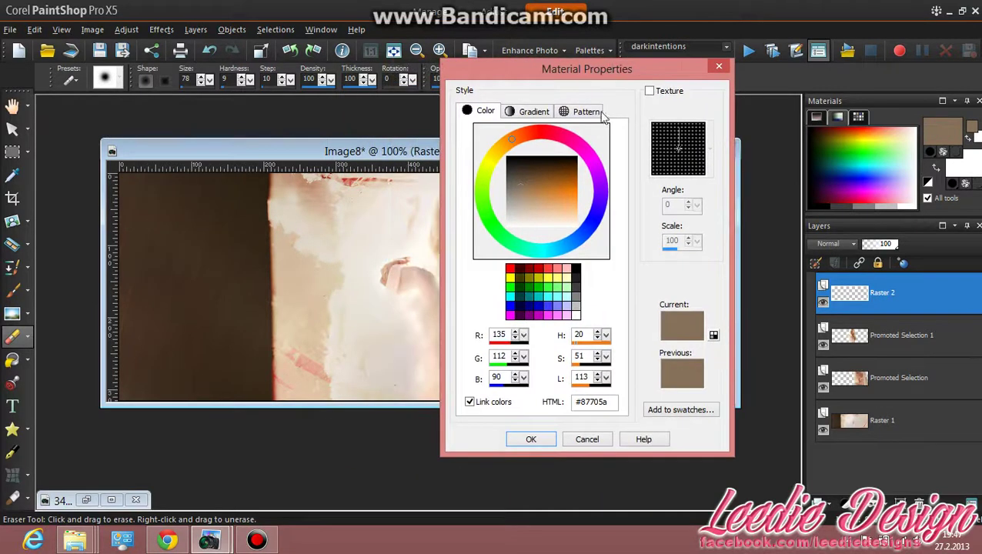
pyautogui.click(597, 114)
pyautogui.click(511, 192)
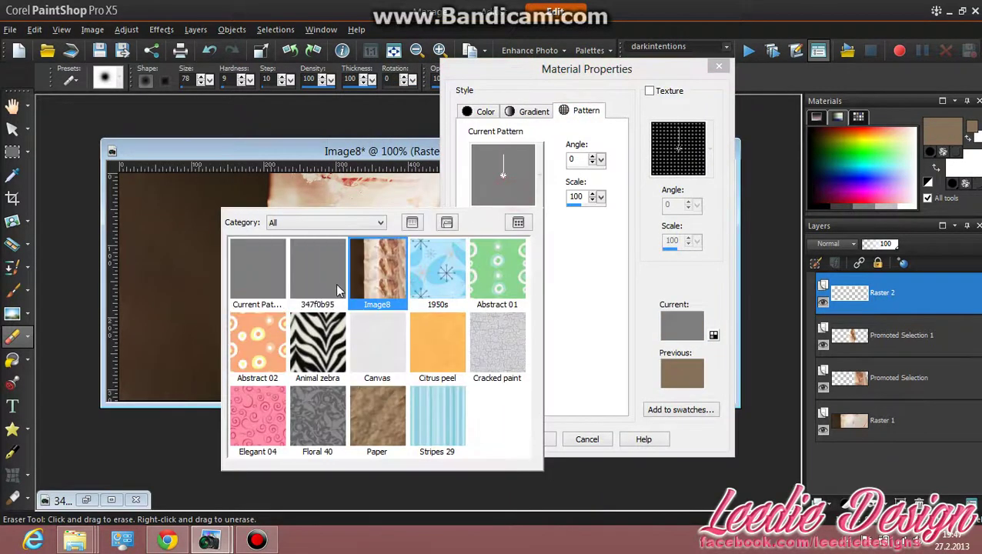
pyautogui.click(358, 274)
pyautogui.click(493, 201)
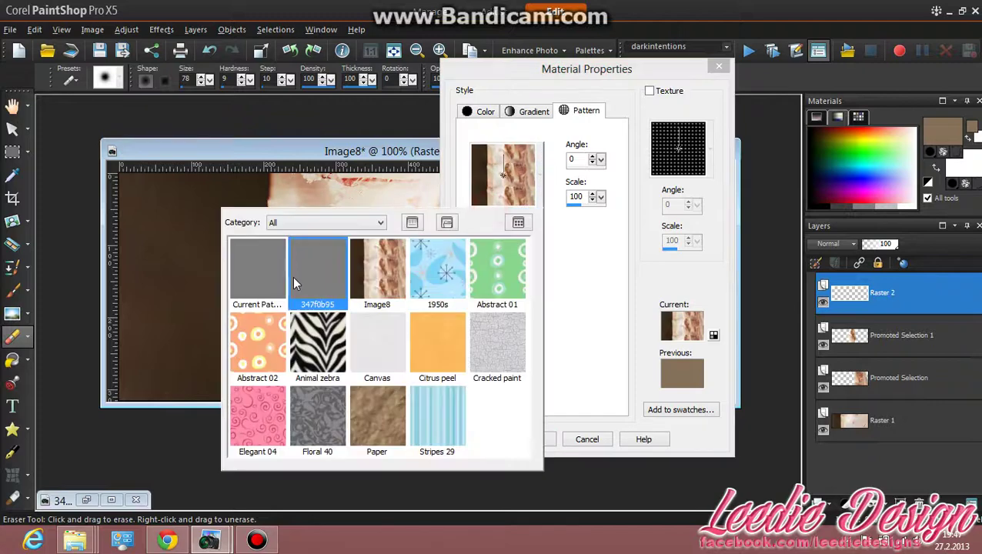
pyautogui.click(292, 276)
pyautogui.click(526, 440)
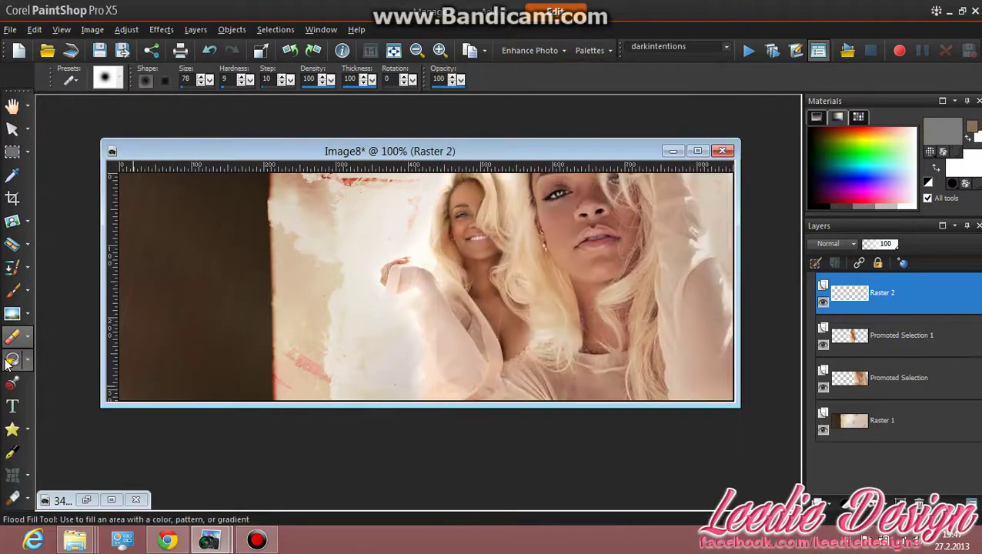
# - Flood fill Raster 2 with the texture pattern and set it to Burn blending
pyautogui.click(10, 361)
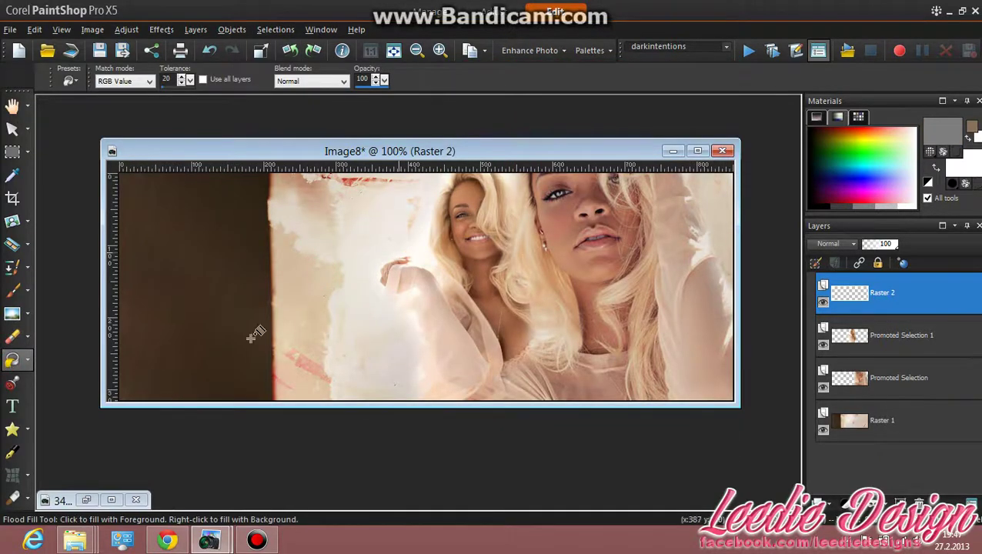
pyautogui.click(493, 255)
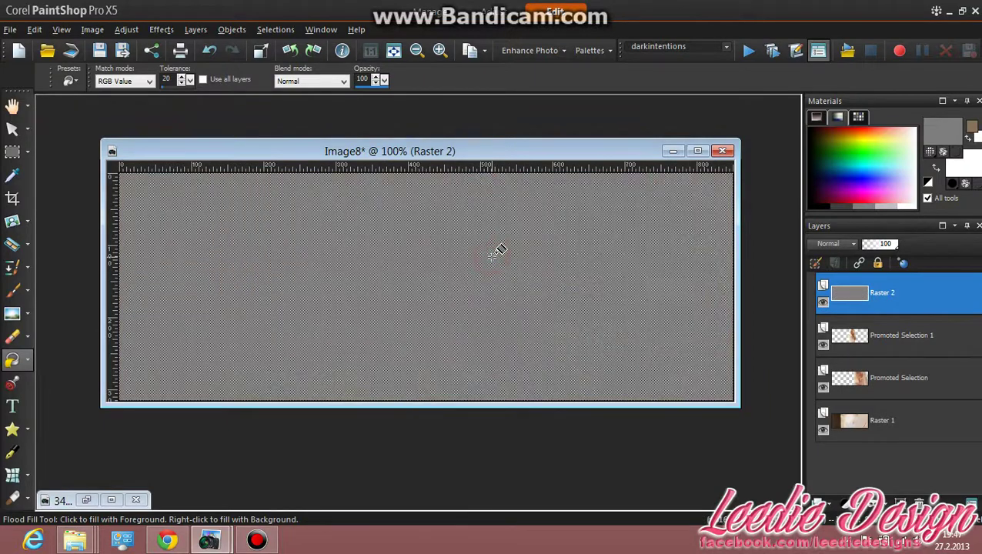
pyautogui.click(833, 243)
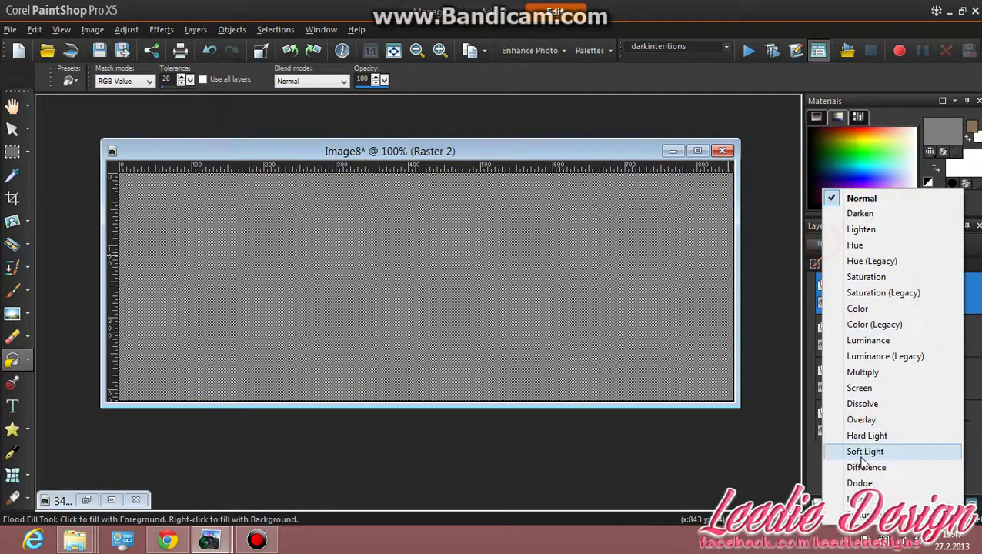
pyautogui.click(866, 500)
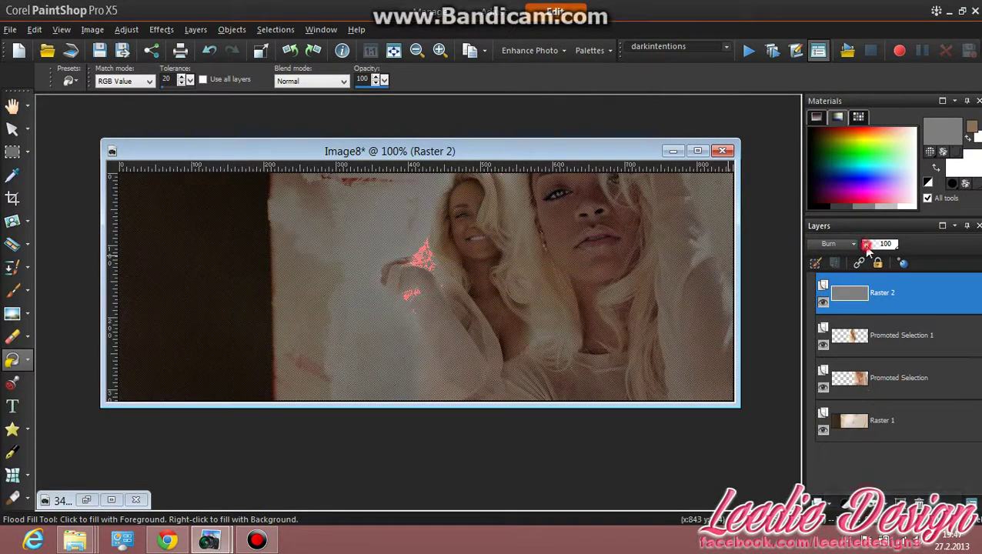
# - Set the texture layer's opacity to 16%
pyautogui.moveTo(867, 245); pyautogui.dragTo(863, 245)
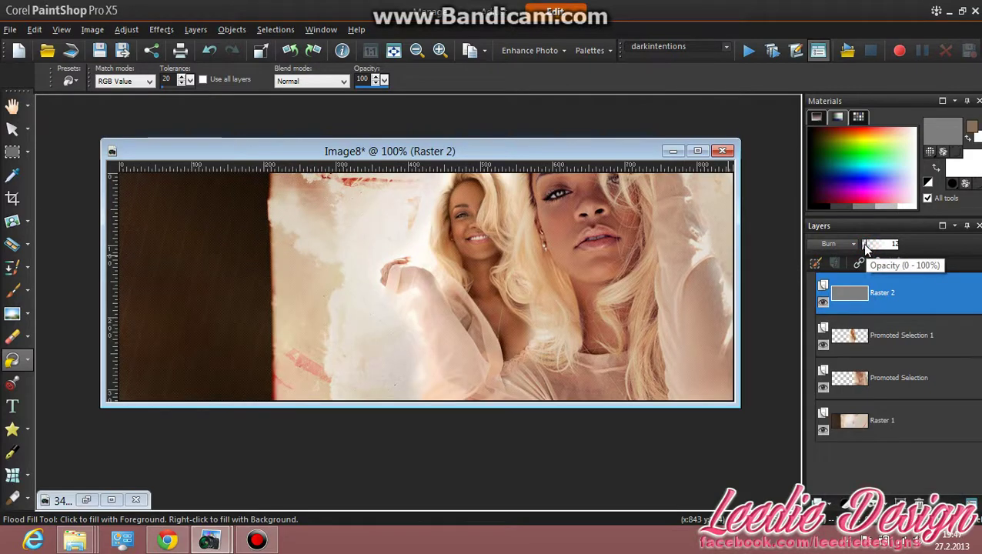
pyautogui.moveTo(866, 247); pyautogui.dragTo(900, 243)
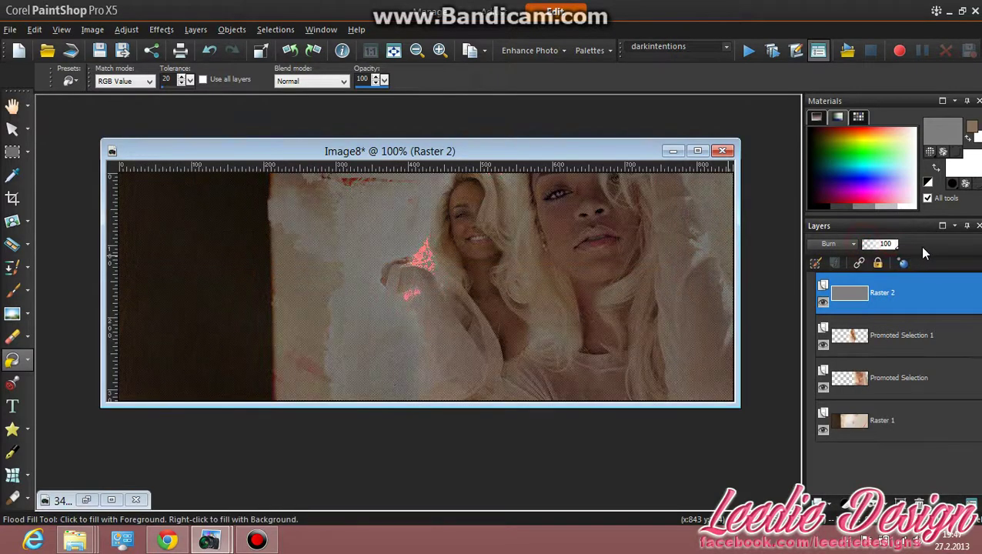
pyautogui.click(865, 244)
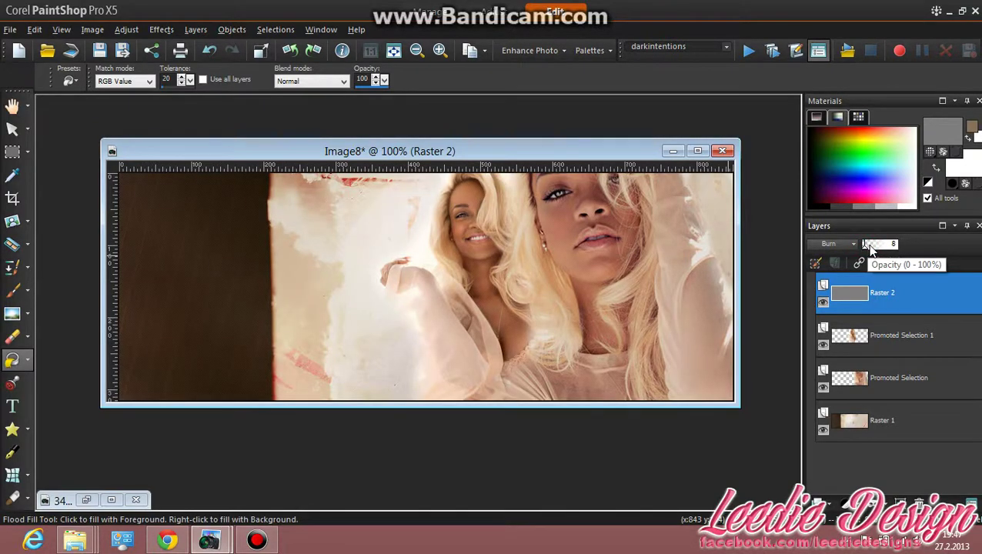
pyautogui.click(866, 244)
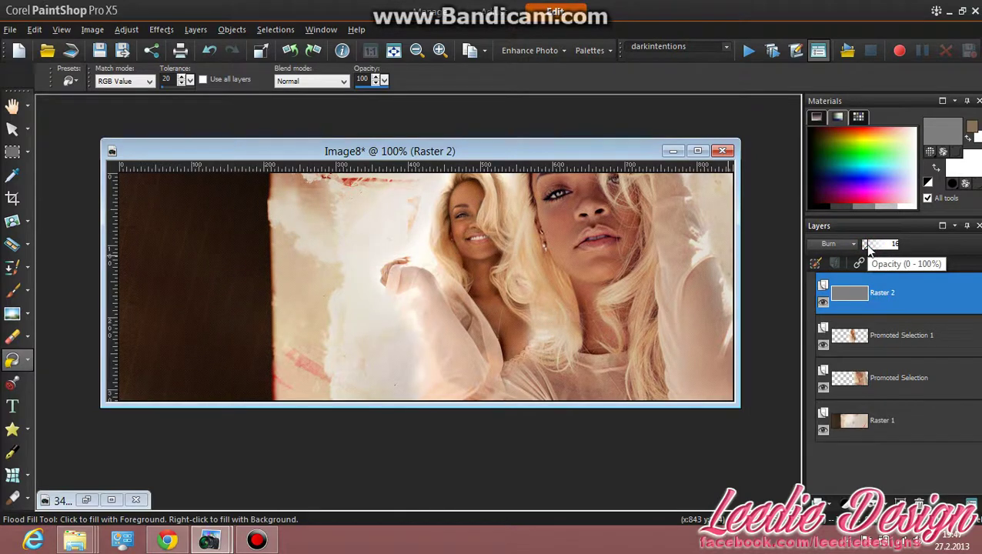
pyautogui.moveTo(339, 151); pyautogui.dragTo(329, 144)
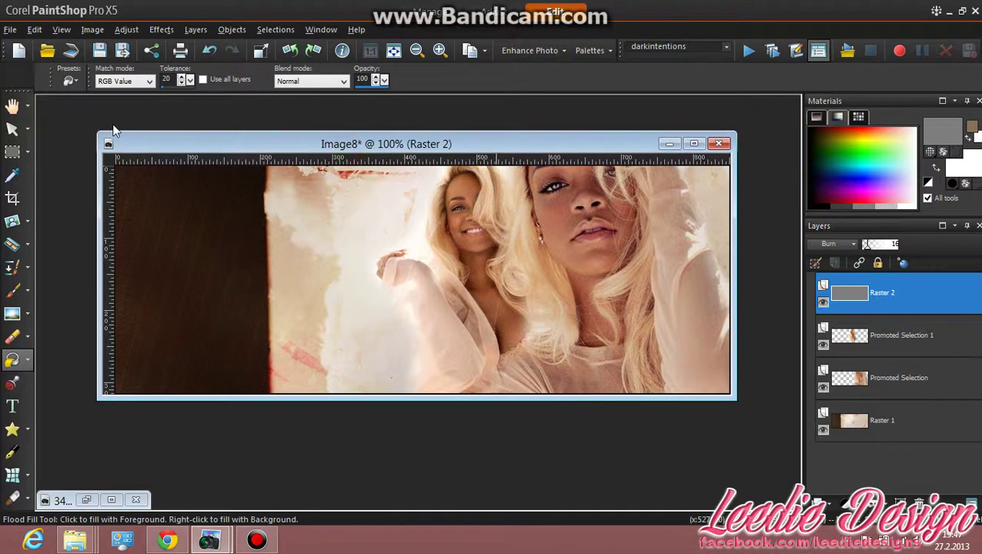
pyautogui.click(12, 106)
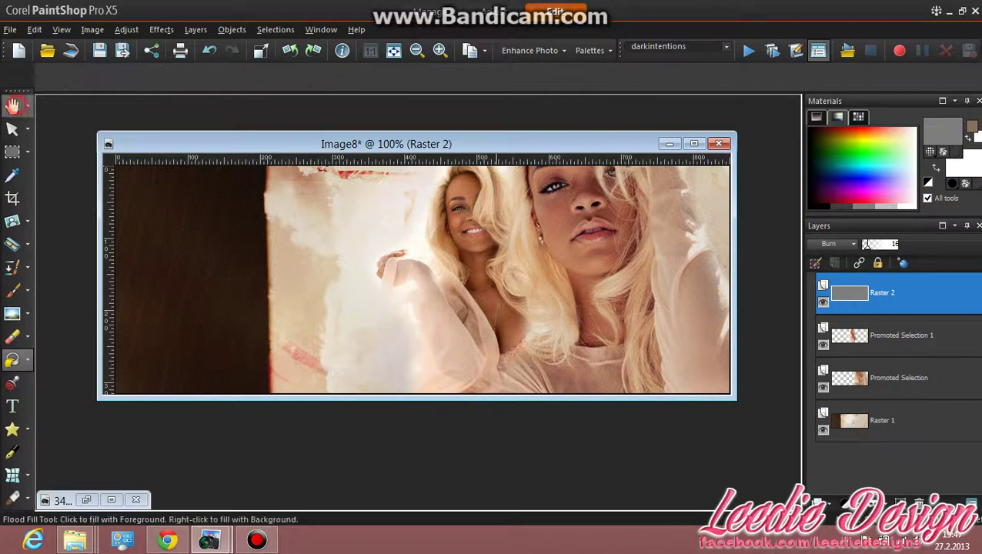
pyautogui.click(195, 30)
# - Merge all visible layers into a single Merged layer
pyautogui.moveTo(261, 272)
pyautogui.click(408, 306)
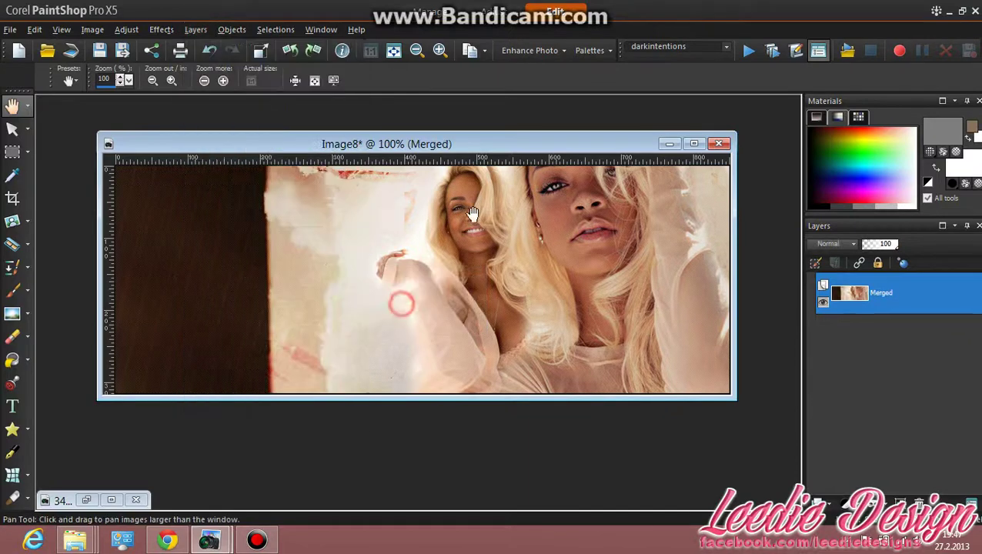
pyautogui.moveTo(430, 146)
pyautogui.mouseDown()
pyautogui.moveTo(442, 109)
pyautogui.moveTo(442, 144)
pyautogui.mouseUp()
# - Open the Image menu and leave the Adjust menu open
pyautogui.click(162, 29)
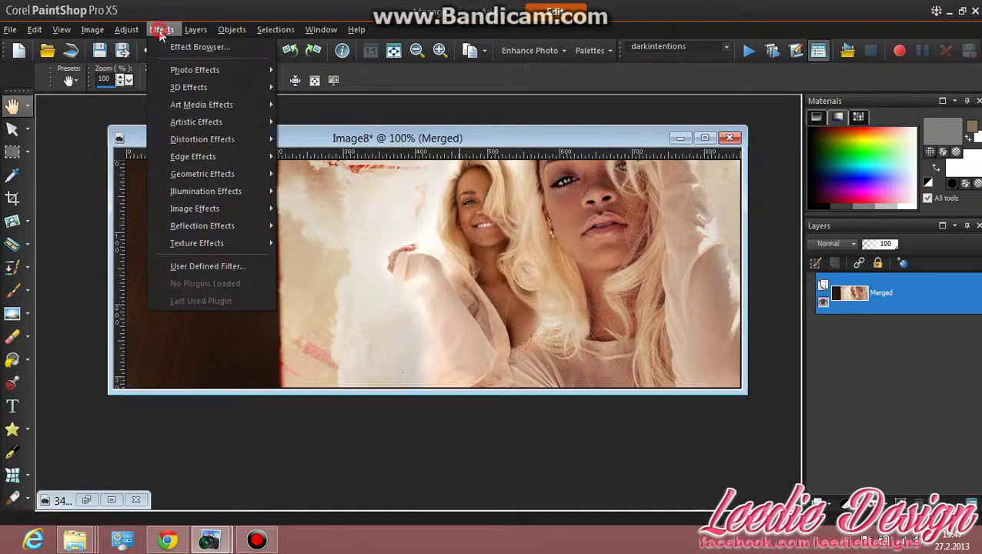
pyautogui.moveTo(214, 88)
pyautogui.moveTo(92, 29)
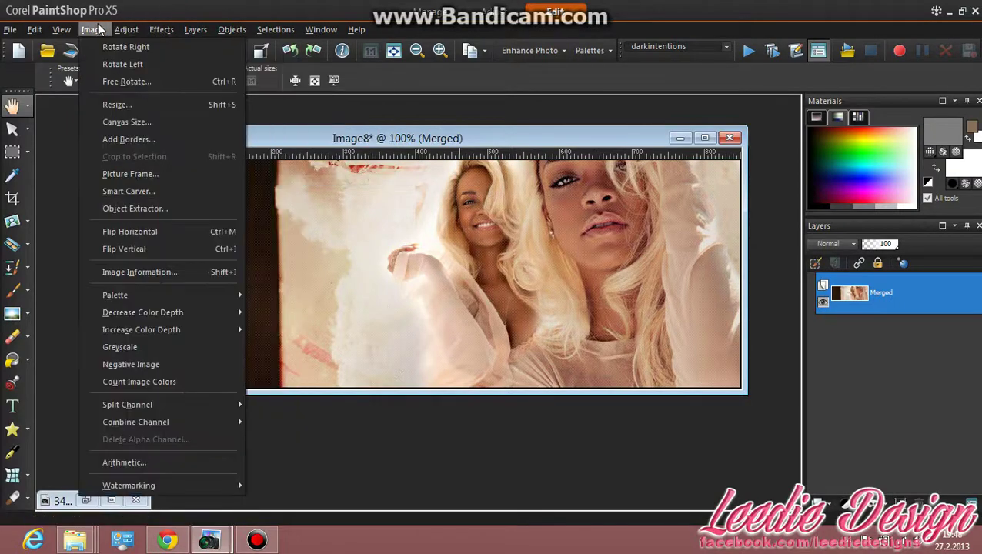
pyautogui.click(136, 29)
pyautogui.click(136, 29)
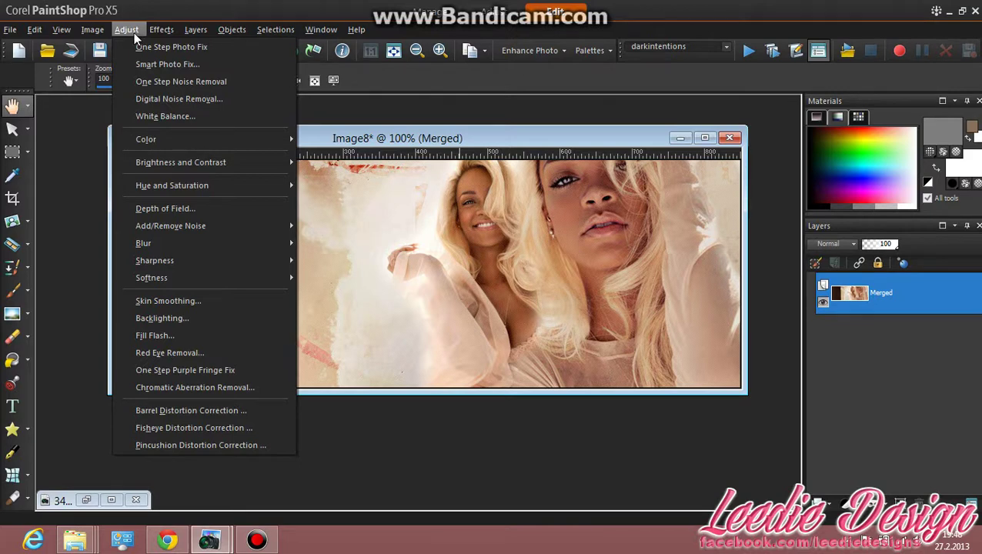
pyautogui.click(134, 34)
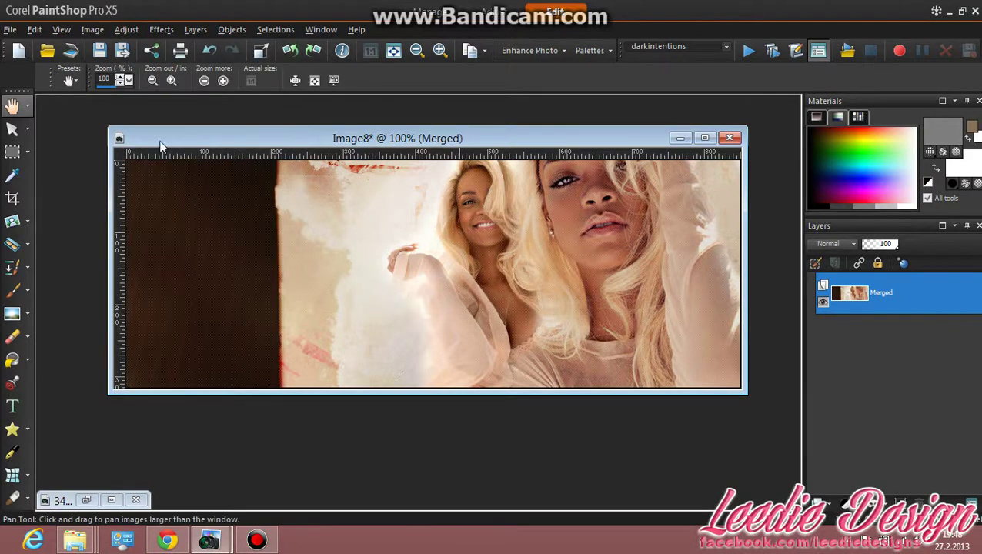
pyautogui.moveTo(180, 136); pyautogui.dragTo(181, 127)
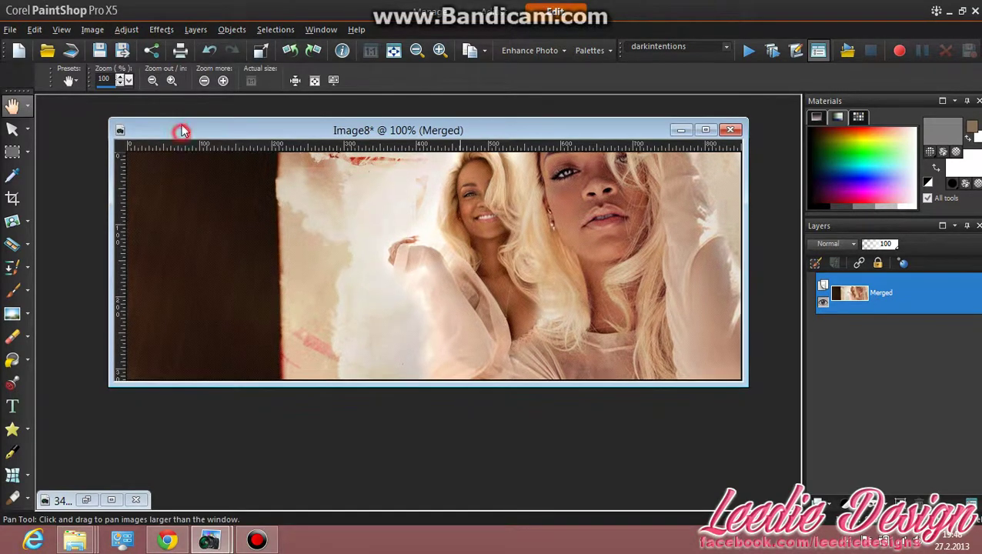
pyautogui.click(92, 31)
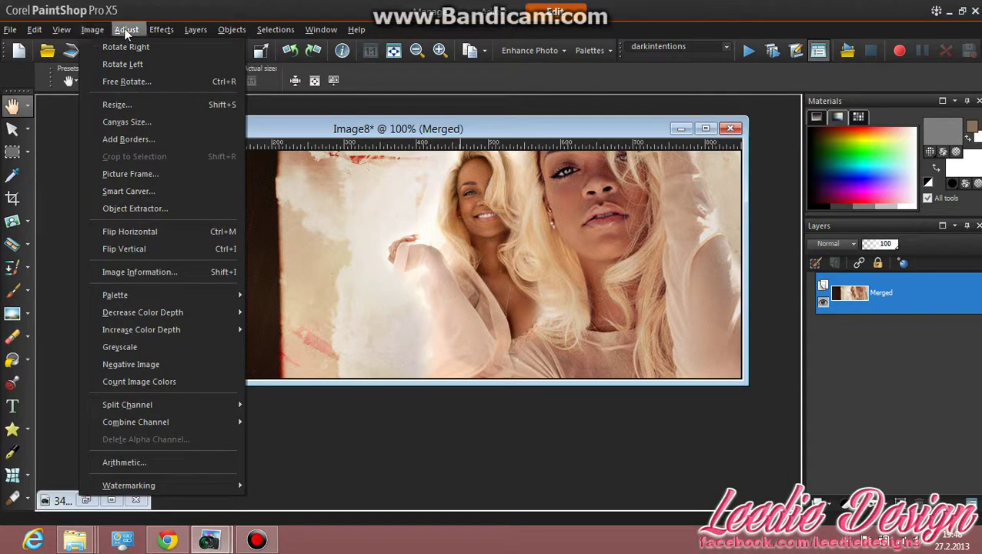
pyautogui.moveTo(126, 30)
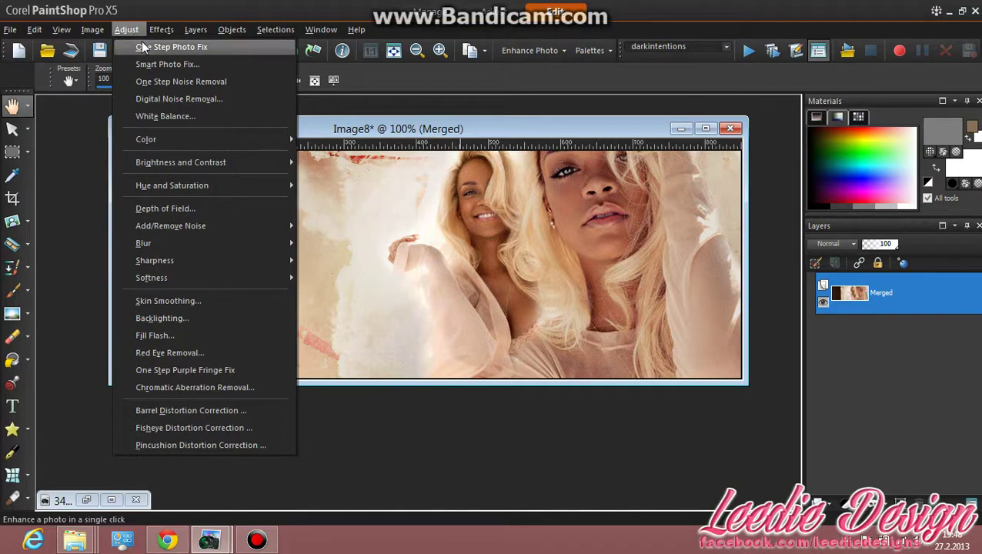
# - Apply Smart Photo Fix with overall brightness 11, shadows -11 and saturation 17
pyautogui.click(146, 65)
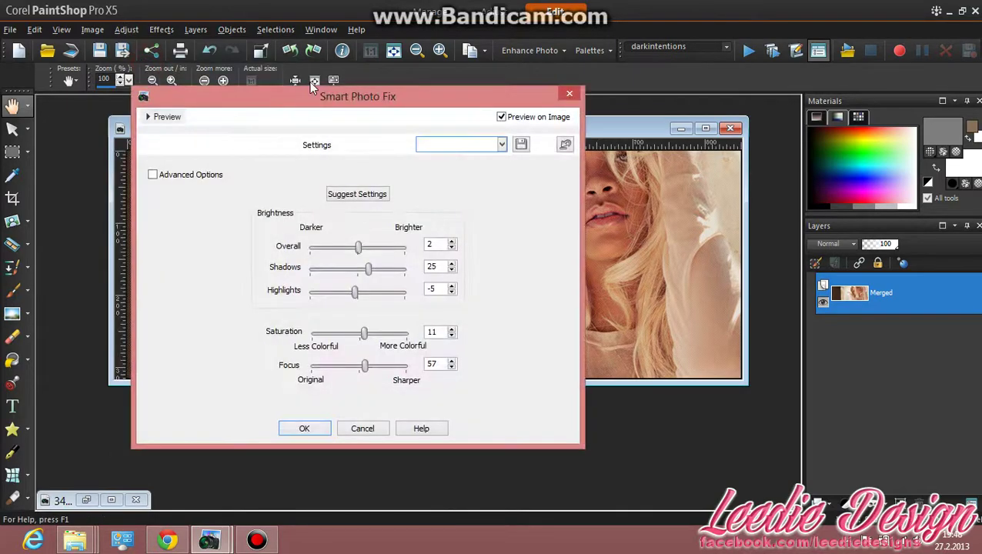
pyautogui.moveTo(476, 93); pyautogui.dragTo(314, 97)
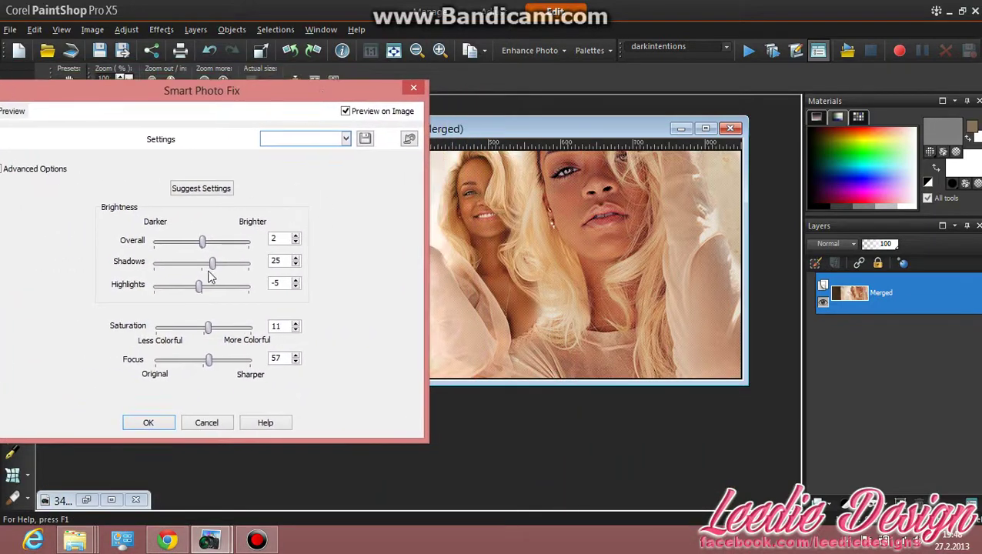
pyautogui.moveTo(211, 263); pyautogui.dragTo(208, 243)
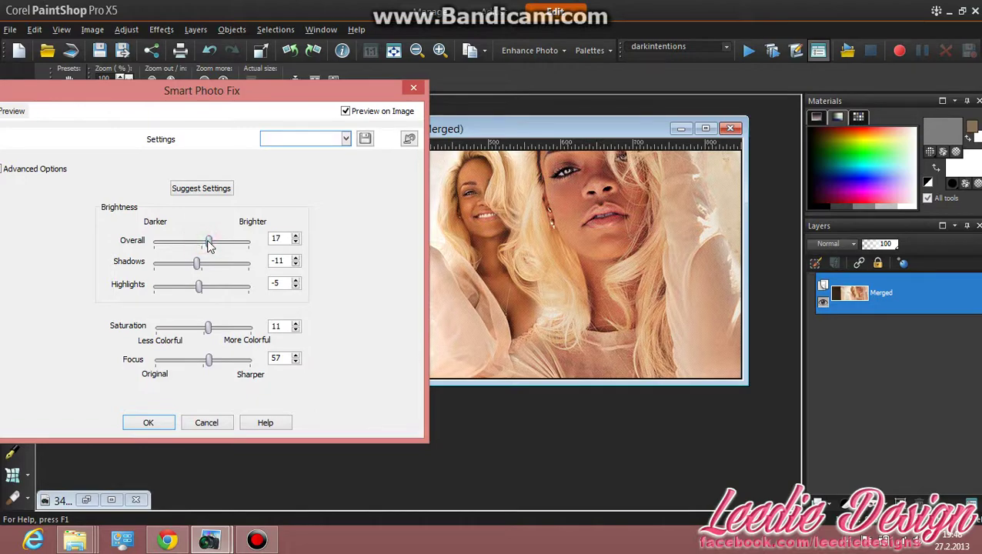
pyautogui.moveTo(269, 100); pyautogui.dragTo(402, 500)
pyautogui.moveTo(363, 447); pyautogui.dragTo(260, 135)
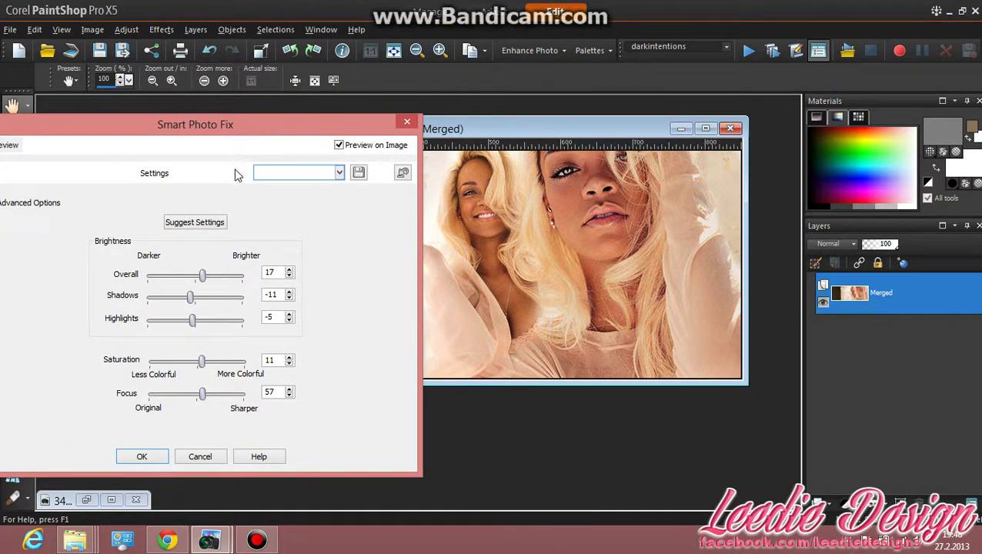
pyautogui.moveTo(204, 277); pyautogui.dragTo(199, 278)
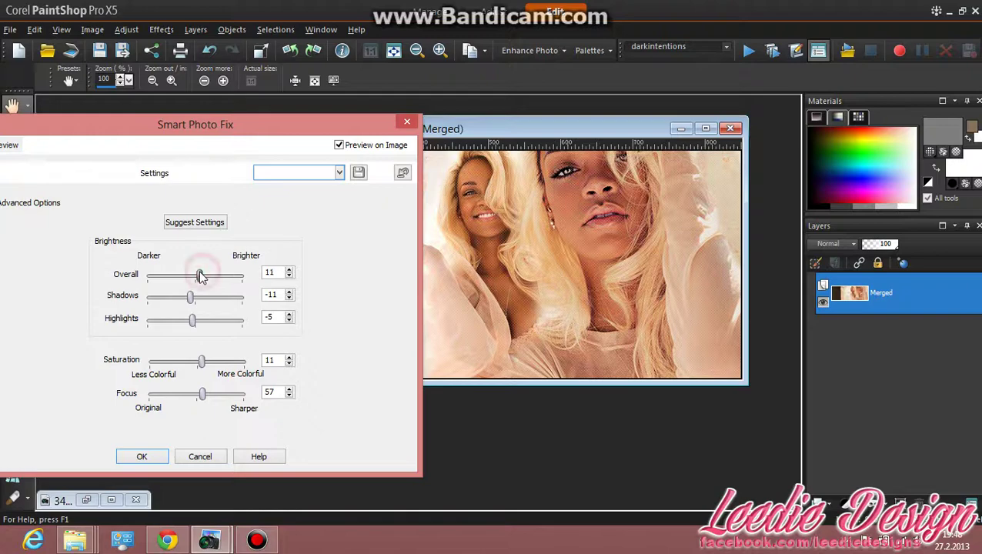
pyautogui.moveTo(275, 128)
pyautogui.mouseDown()
pyautogui.moveTo(313, 407)
pyautogui.moveTo(257, 149)
pyautogui.moveTo(274, 137)
pyautogui.mouseUp()
pyautogui.moveTo(202, 370); pyautogui.dragTo(203, 372)
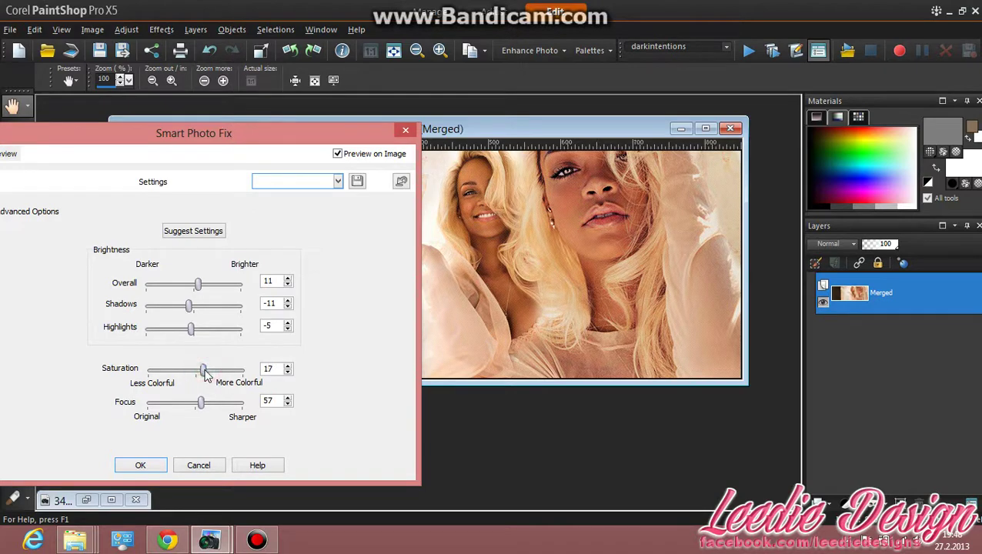
pyautogui.moveTo(275, 158); pyautogui.dragTo(473, 127)
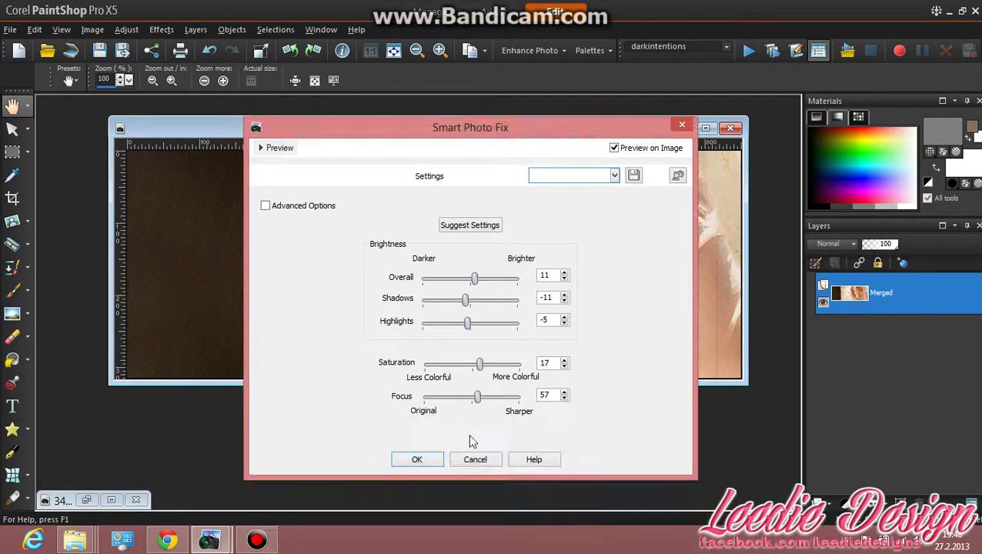
pyautogui.click(416, 460)
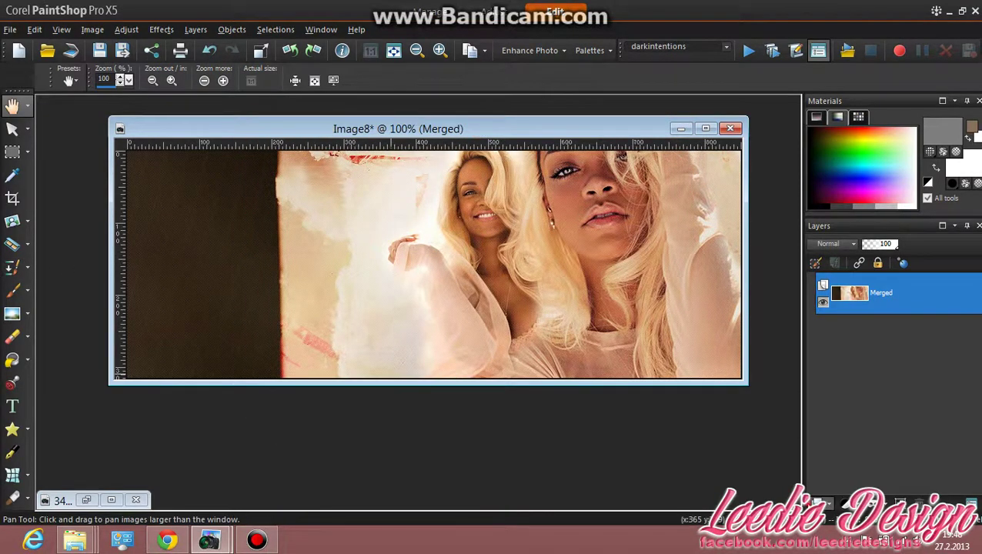
pyautogui.rightClick(805, 388)
# - Add a Raster 1 layer and draw a circular selection over the banner's left side
pyautogui.click(847, 403)
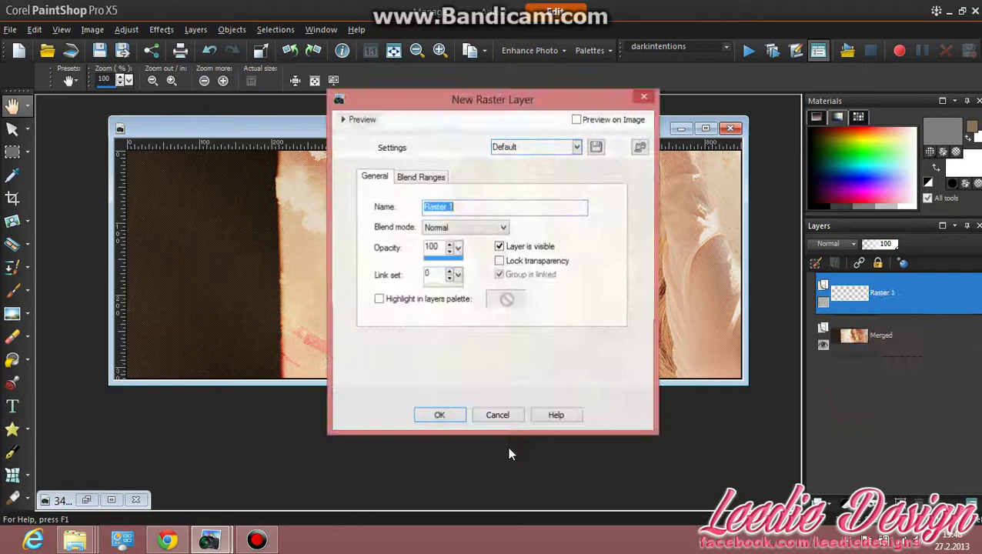
pyautogui.click(439, 418)
pyautogui.moveTo(741, 380); pyautogui.dragTo(797, 485)
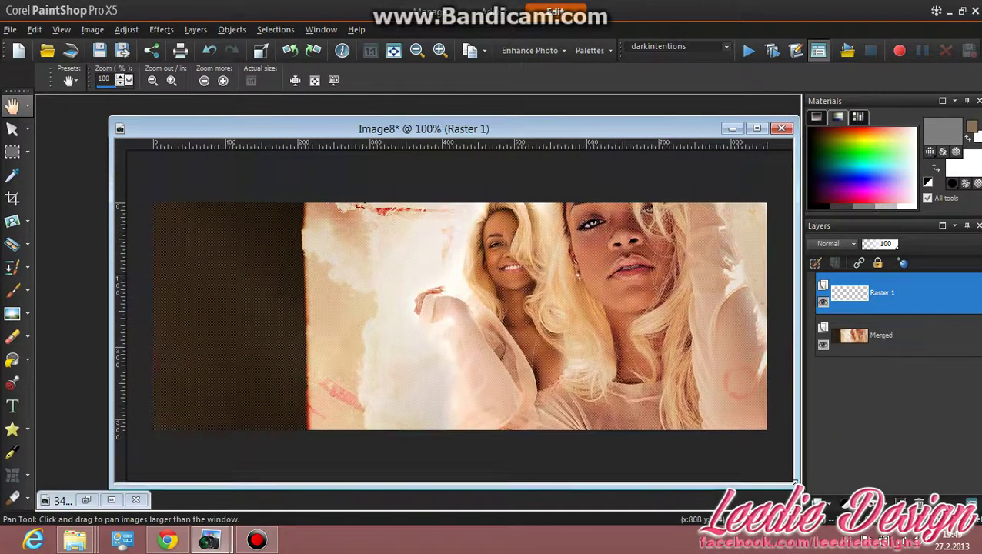
pyautogui.click(12, 152)
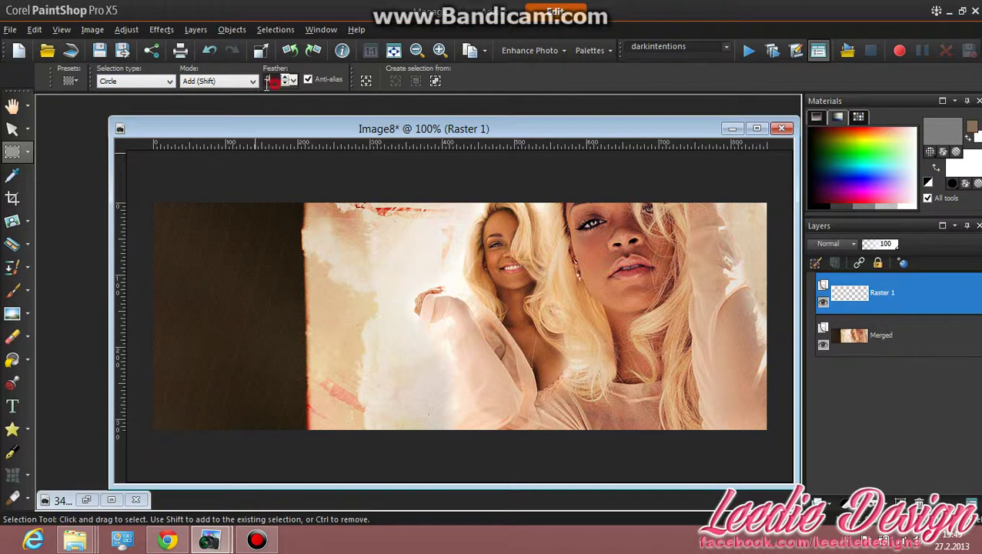
pyautogui.moveTo(281, 313); pyautogui.dragTo(401, 436)
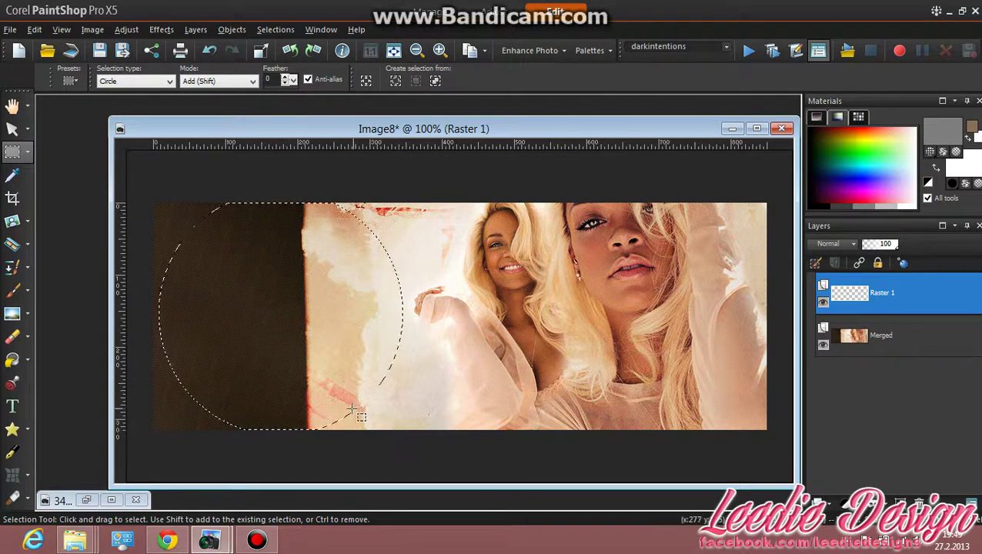
pyautogui.hotkey('ctrl', 'z')
pyautogui.moveTo(312, 315); pyautogui.dragTo(410, 431)
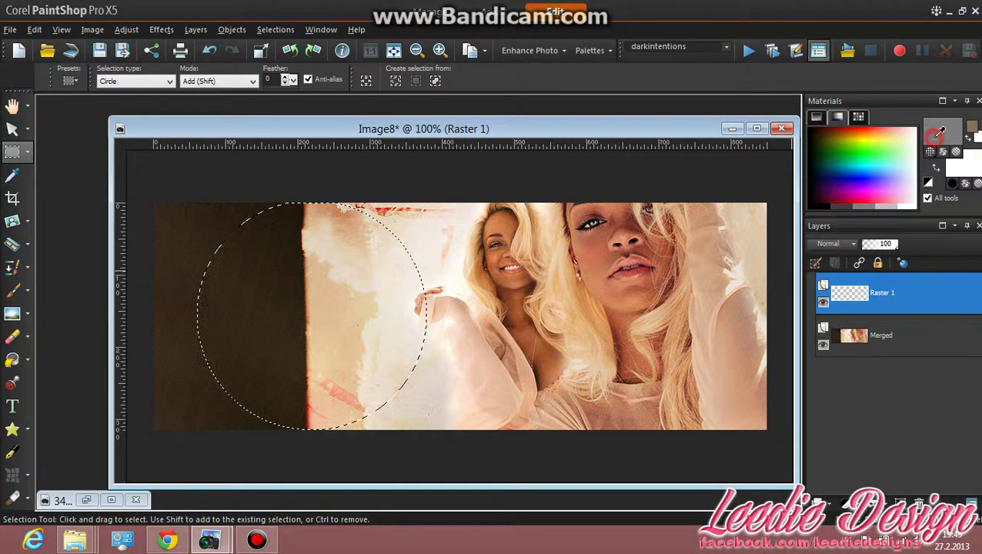
# - Sample dark brown from the texture as the foreground colour
pyautogui.click(940, 133)
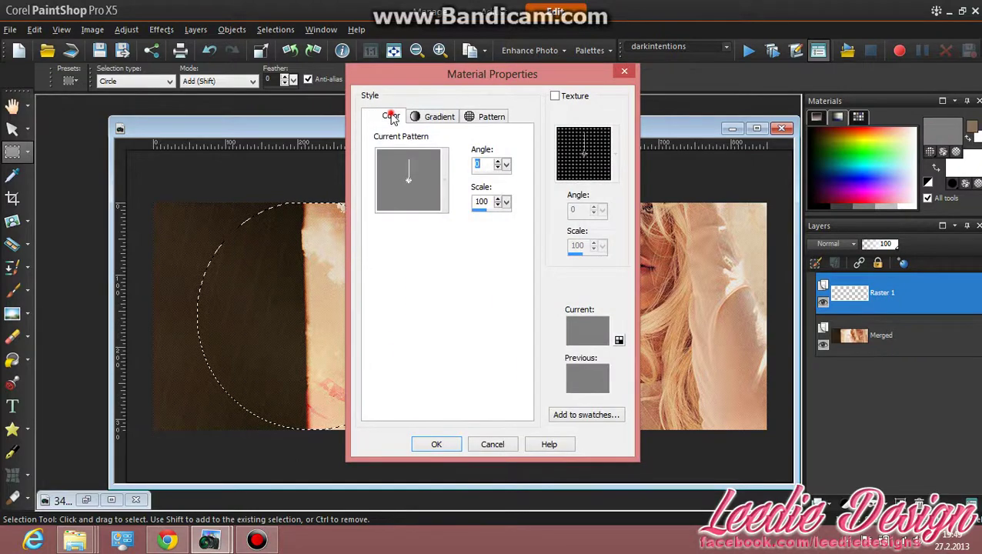
pyautogui.click(385, 116)
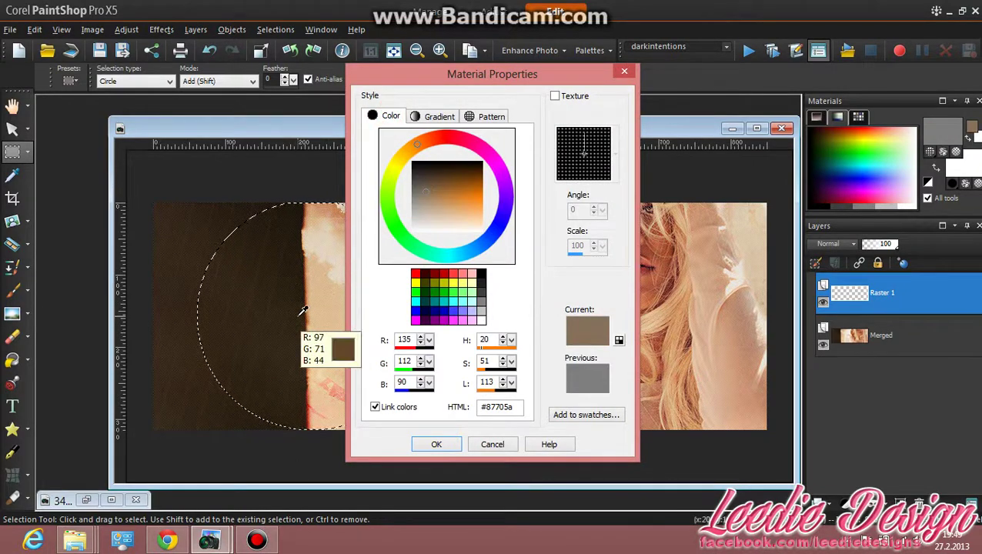
pyautogui.click(300, 312)
pyautogui.click(436, 444)
# - Fill the circle selection with dark brown and deselect it
pyautogui.click(12, 360)
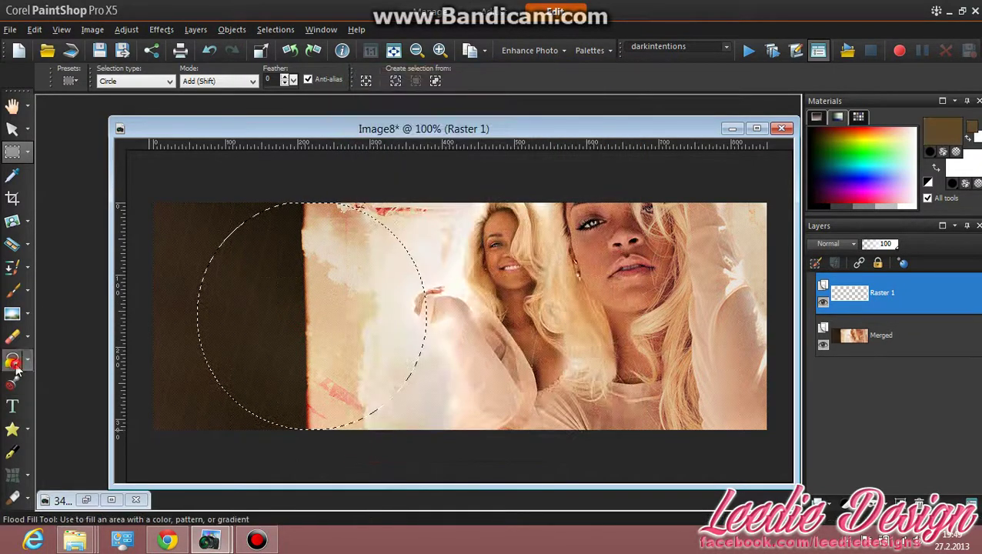
pyautogui.click(377, 304)
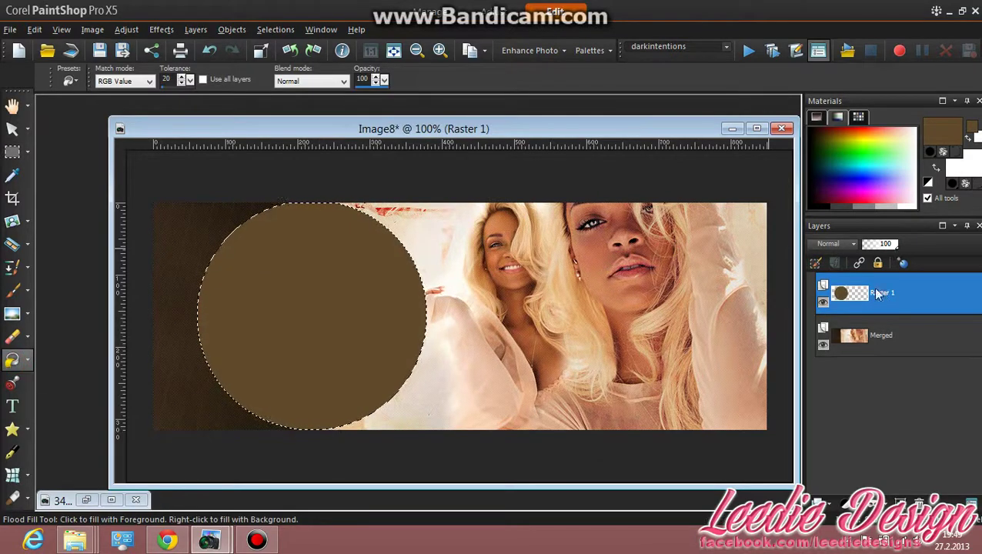
pyautogui.click(276, 29)
pyautogui.click(317, 67)
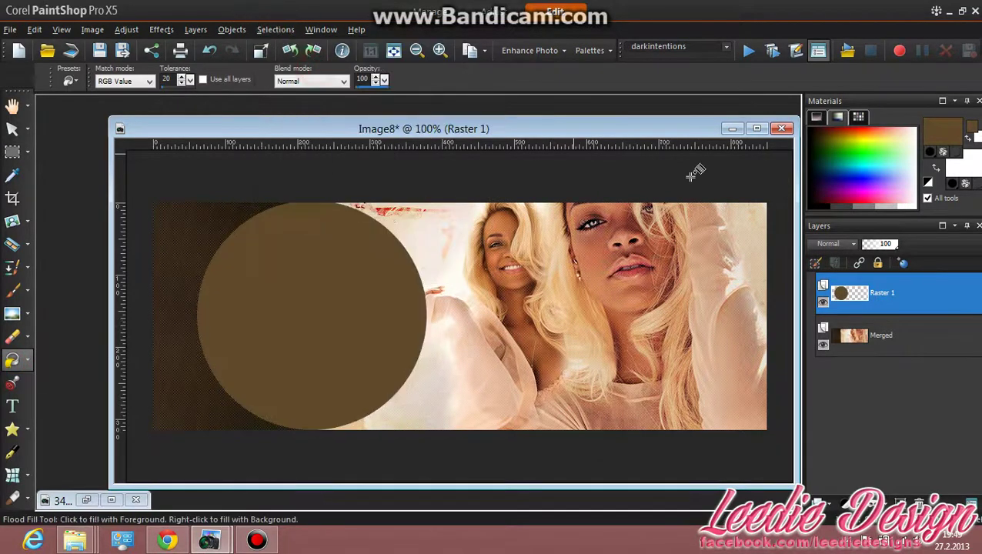
# - Set the circle layer's blend mode to Overlay
pyautogui.click(839, 243)
pyautogui.click(872, 213)
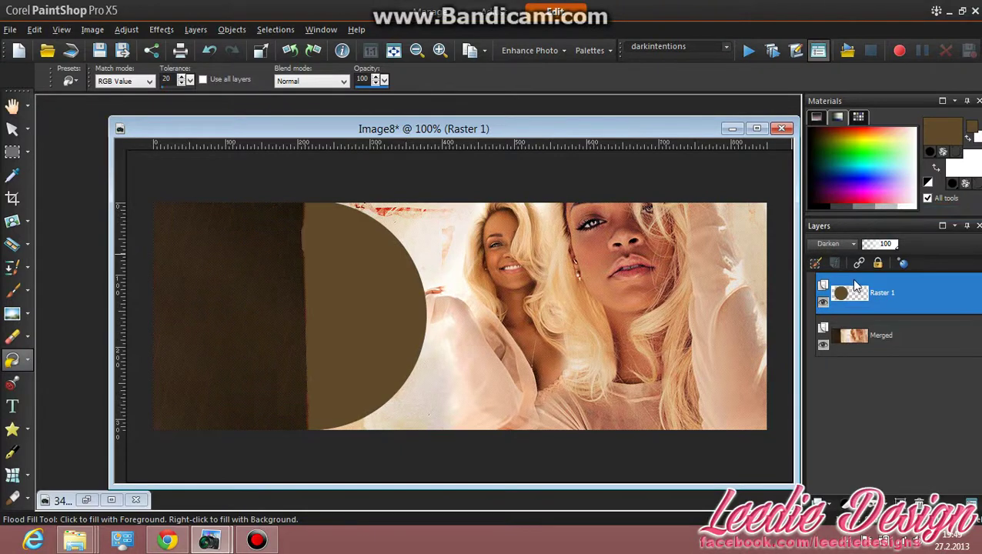
pyautogui.scroll(-6, 854, 295)
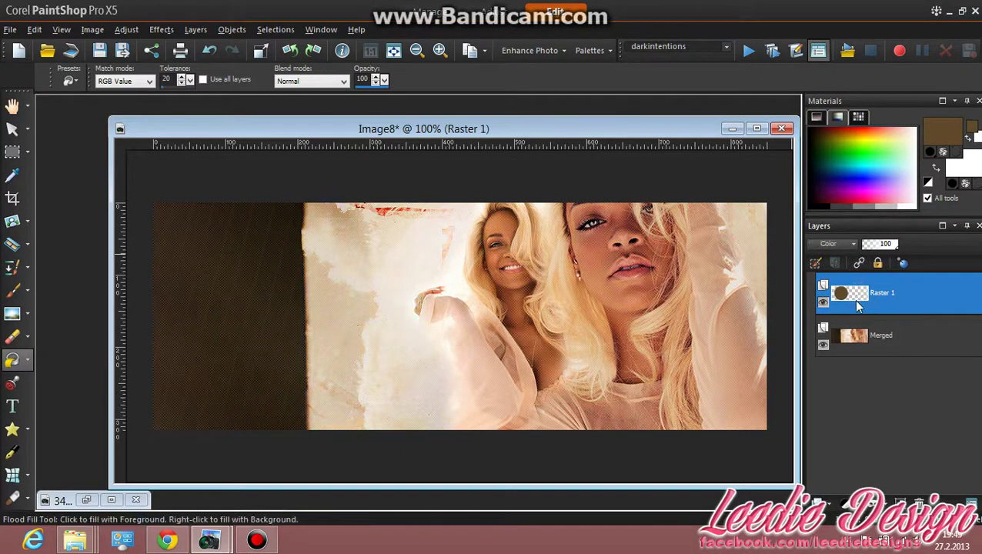
pyautogui.scroll(-4, 843, 315)
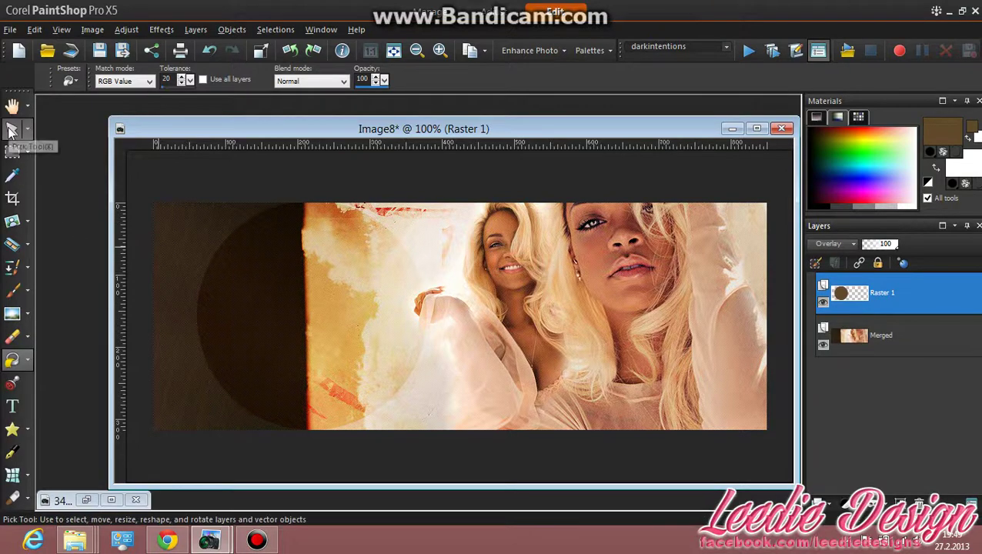
pyautogui.click(831, 246)
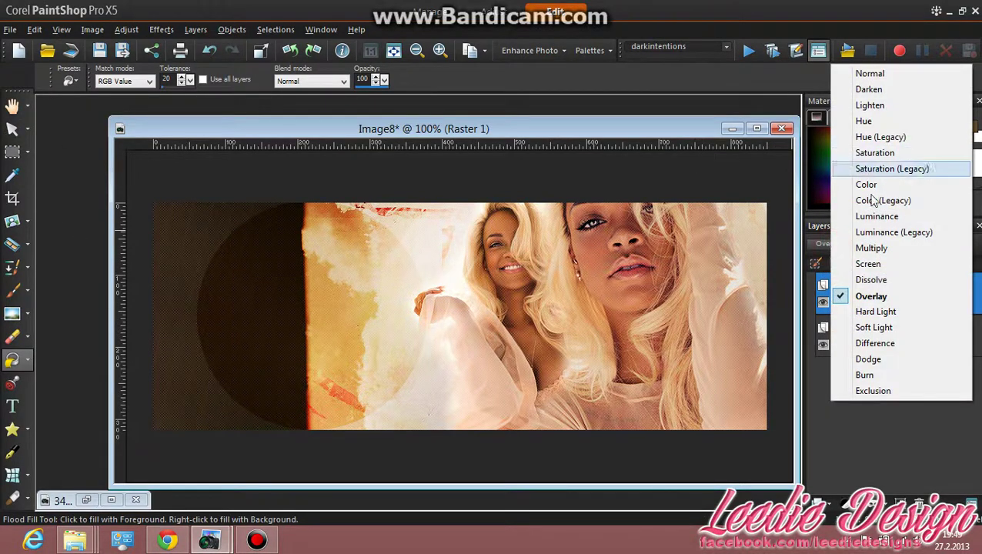
pyautogui.click(875, 298)
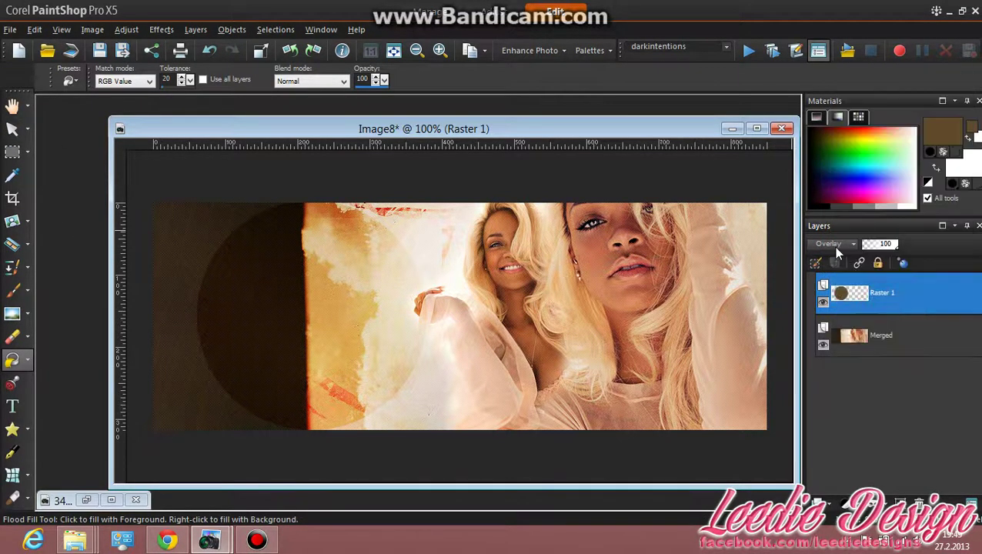
pyautogui.click(843, 244)
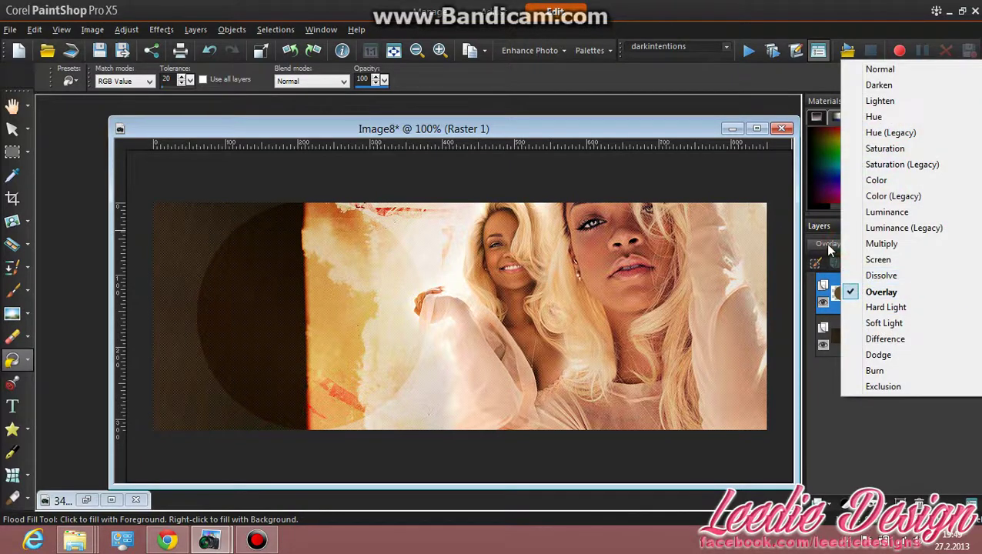
pyautogui.click(12, 130)
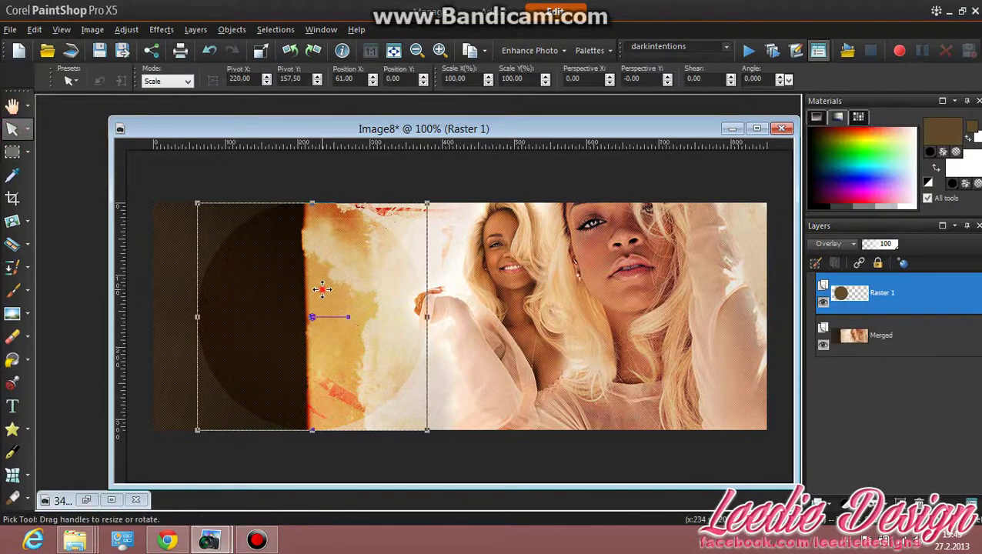
# - Nudge the brown Overlay circle slightly to the left on the banner
pyautogui.moveTo(323, 291); pyautogui.dragTo(310, 290)
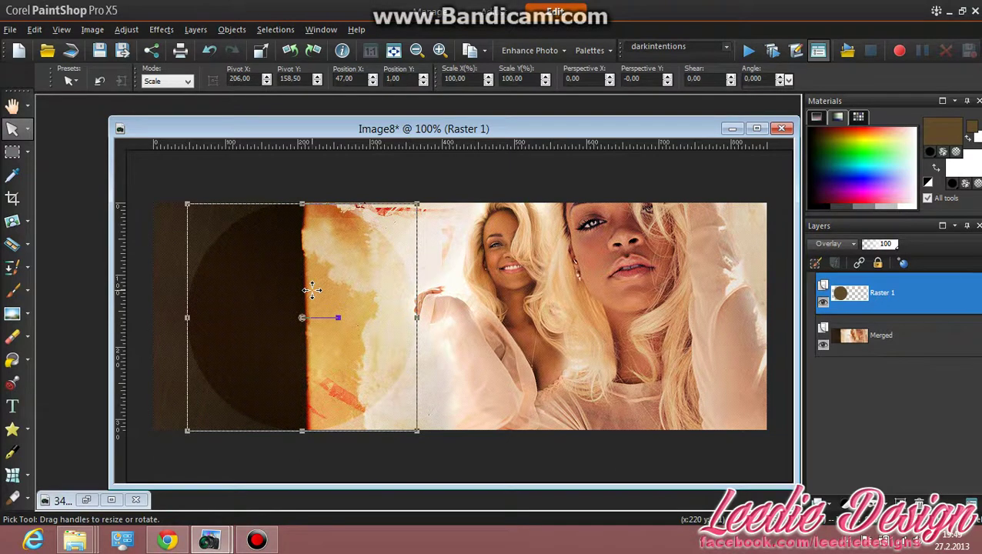
pyautogui.click(11, 101)
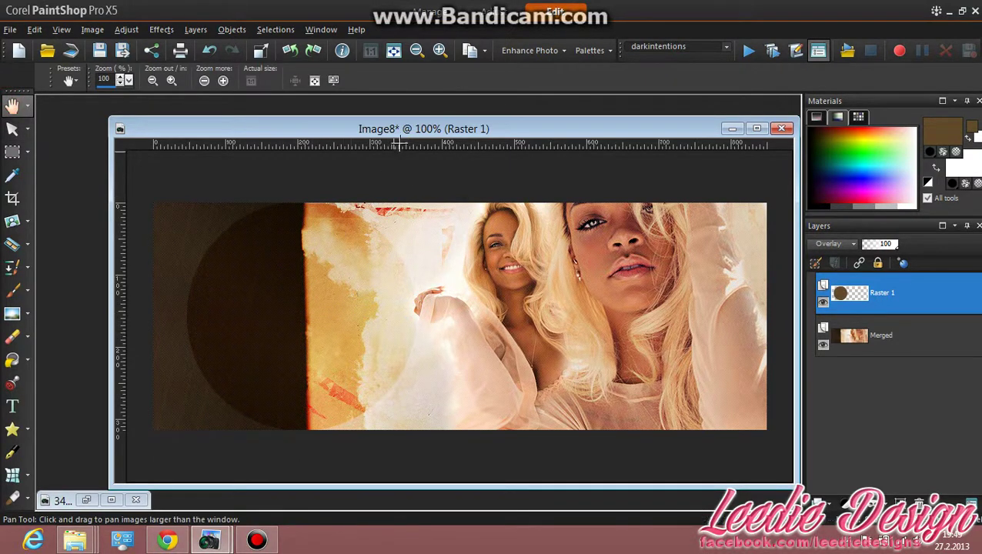
pyautogui.moveTo(360, 129); pyautogui.dragTo(339, 124)
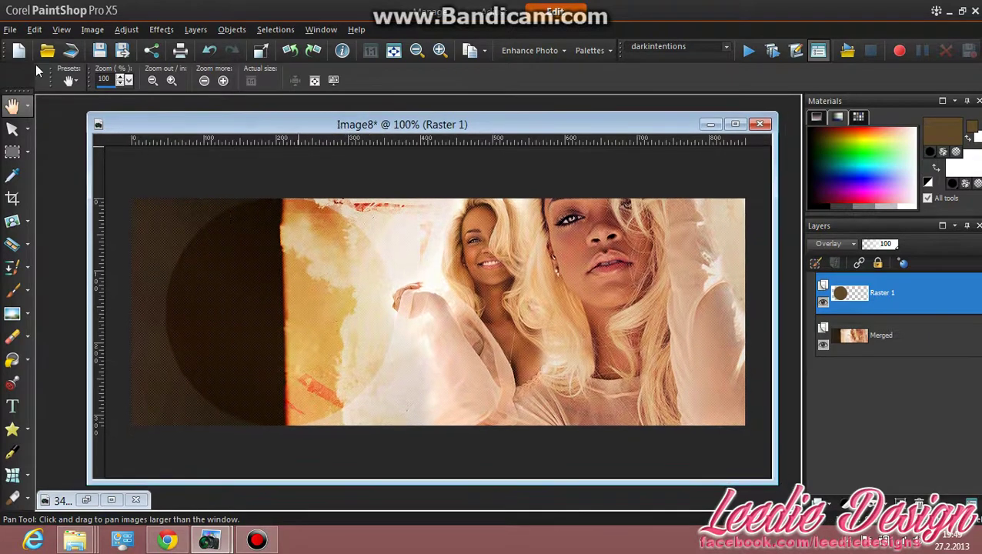
# - Add a new empty Raster 2 layer above the brown circle layer
pyautogui.click(10, 29)
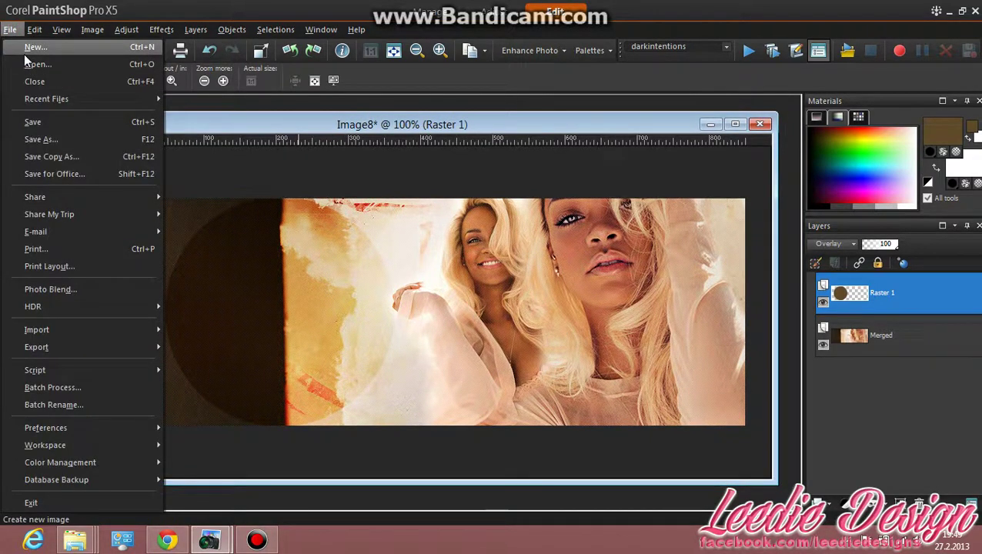
pyautogui.click(521, 293)
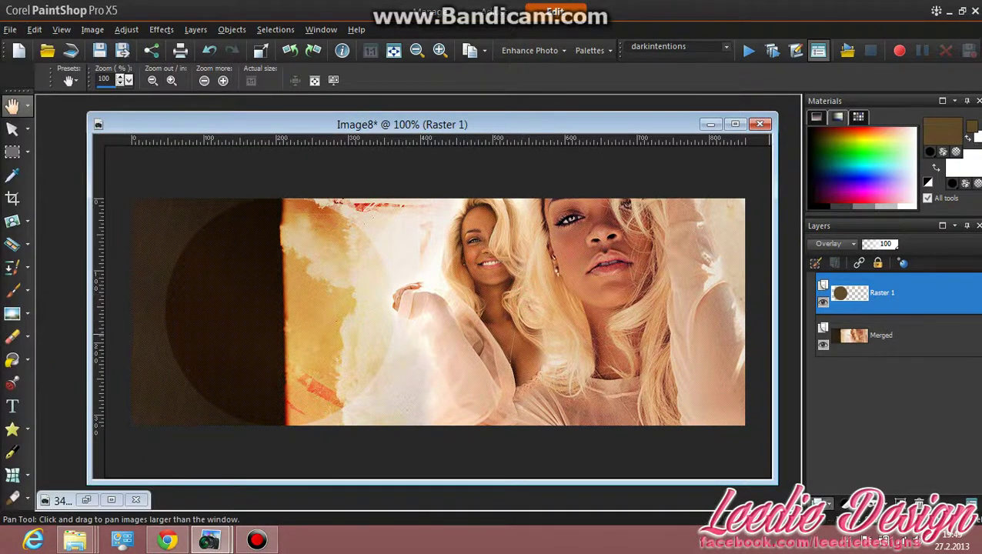
pyautogui.click(822, 502)
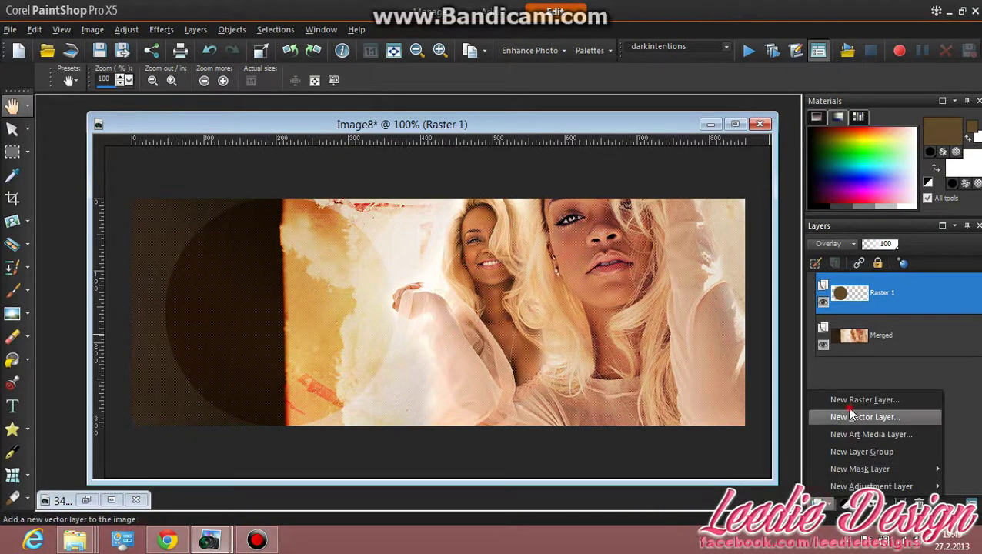
pyautogui.click(864, 400)
pyautogui.click(440, 414)
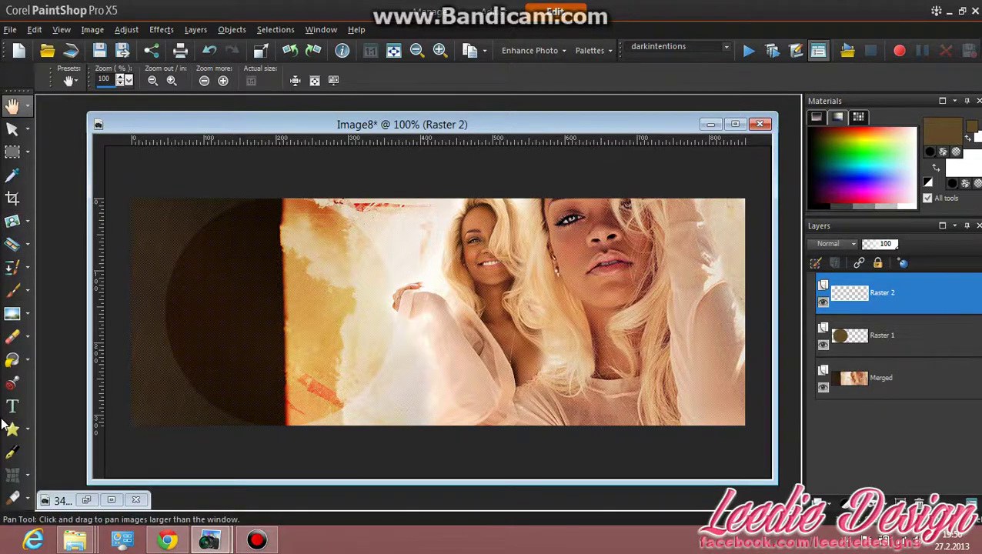
# - Type 'Rihanna' in Buffet Script over the brown circle
pyautogui.click(11, 406)
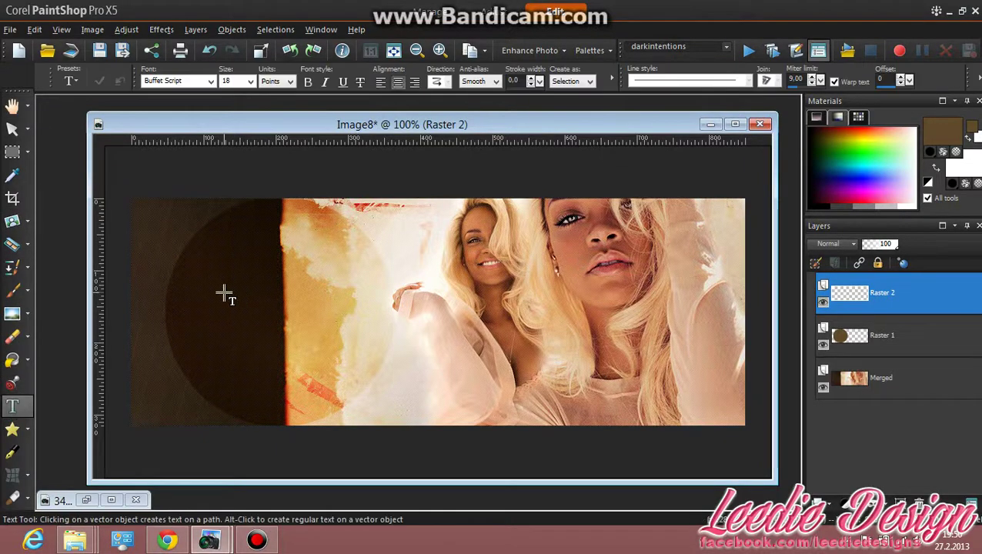
pyautogui.click(211, 82)
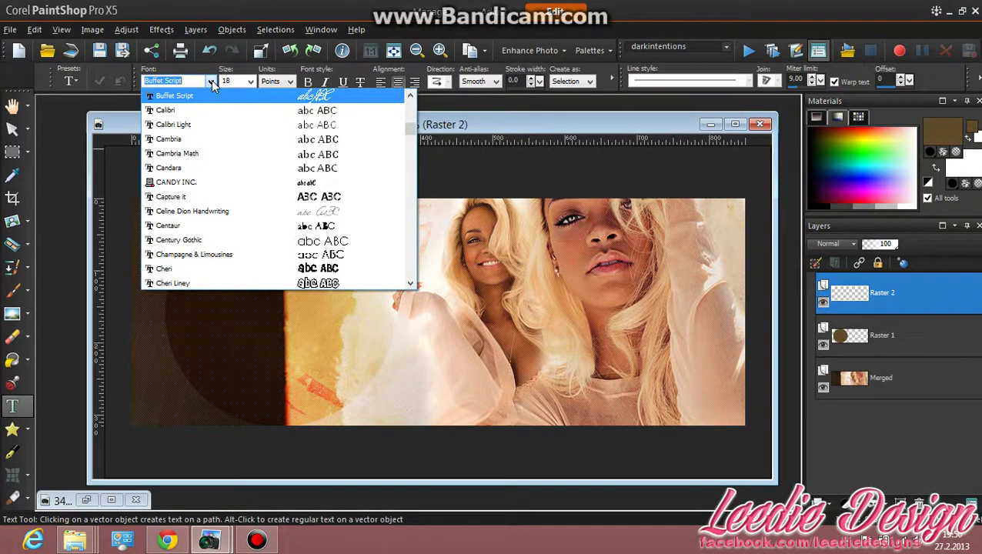
pyautogui.click(213, 81)
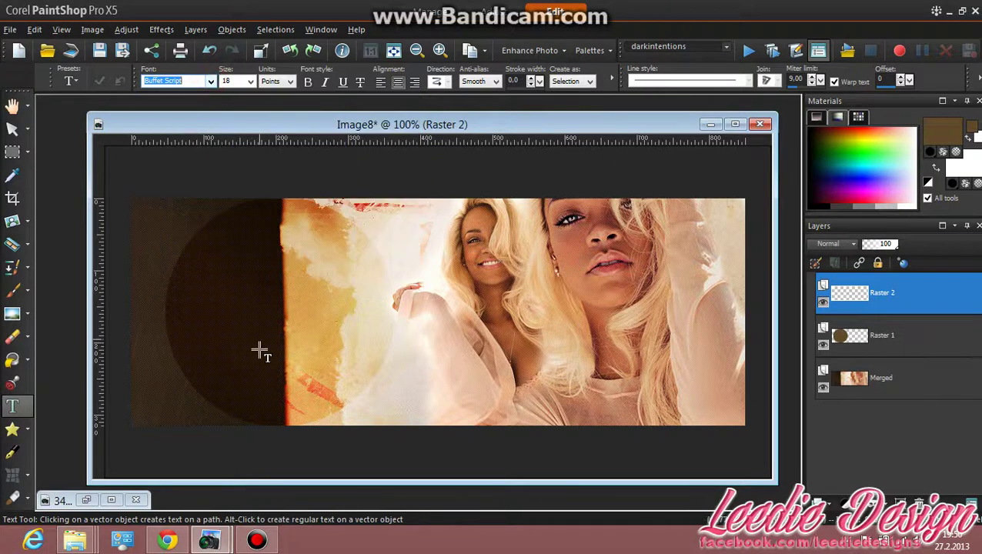
pyautogui.click(194, 293)
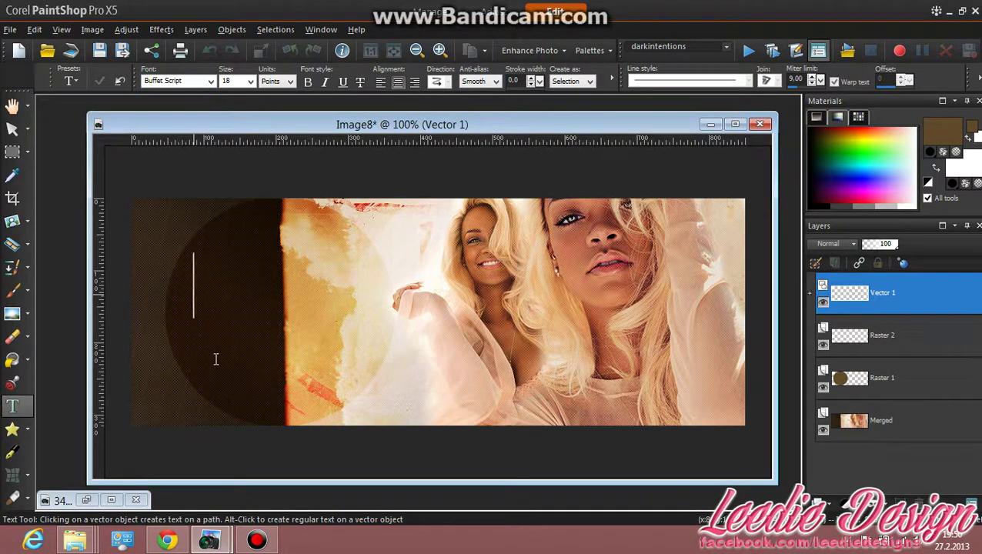
pyautogui.write('R')
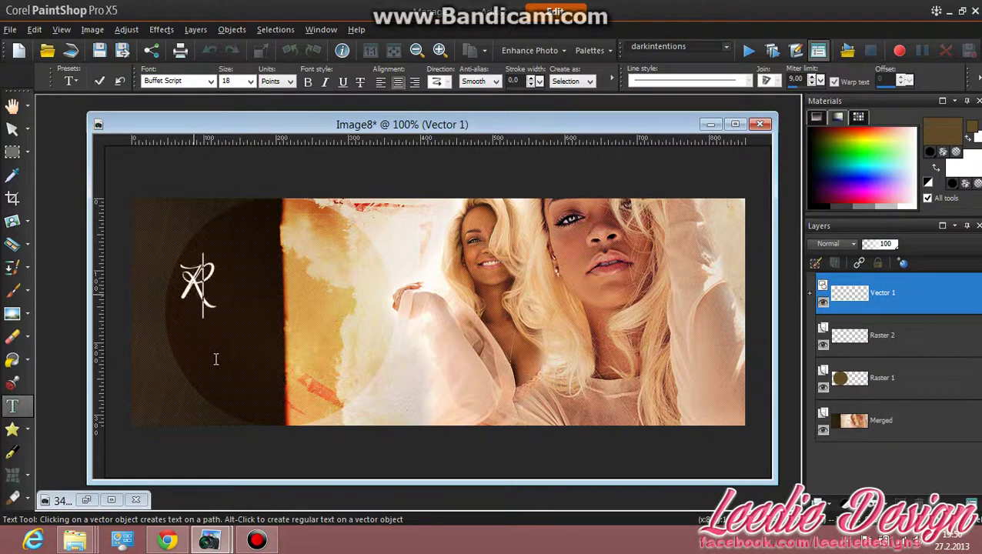
pyautogui.write('ihanna')
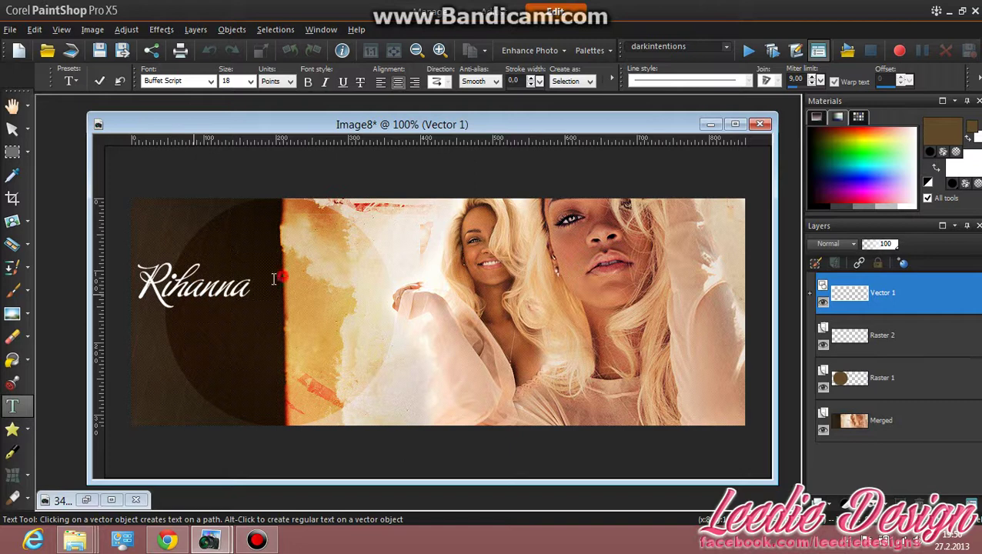
pyautogui.moveTo(274, 279); pyautogui.dragTo(131, 289)
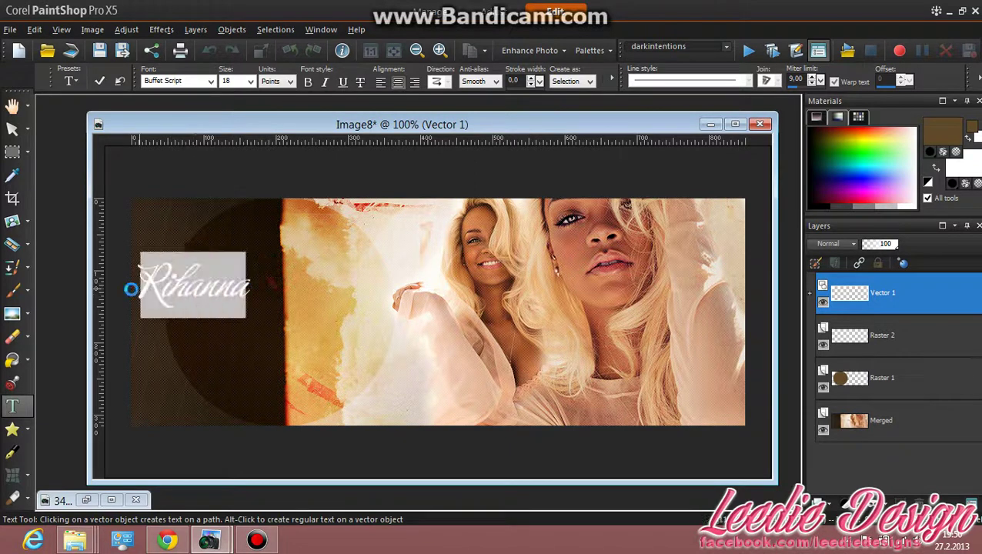
pyautogui.click(251, 82)
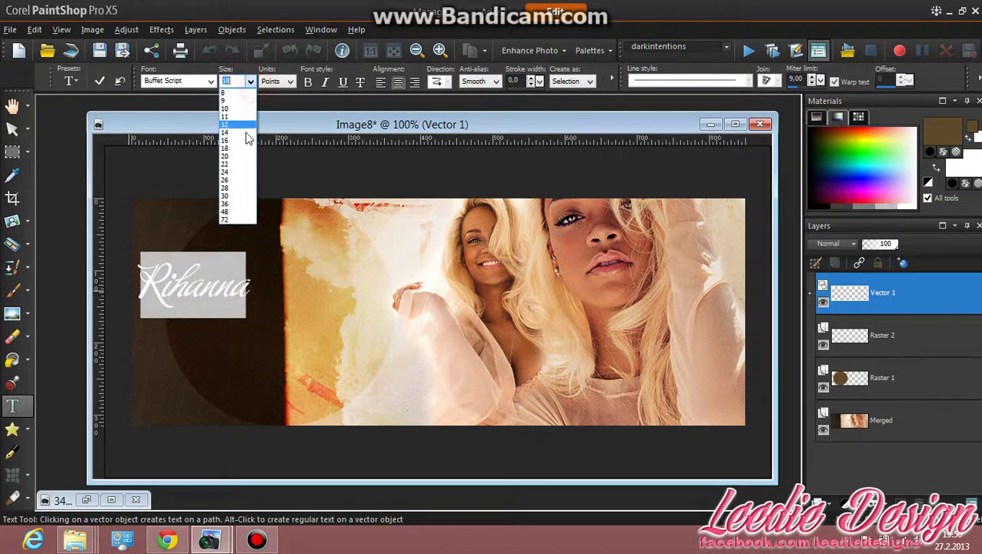
pyautogui.click(244, 206)
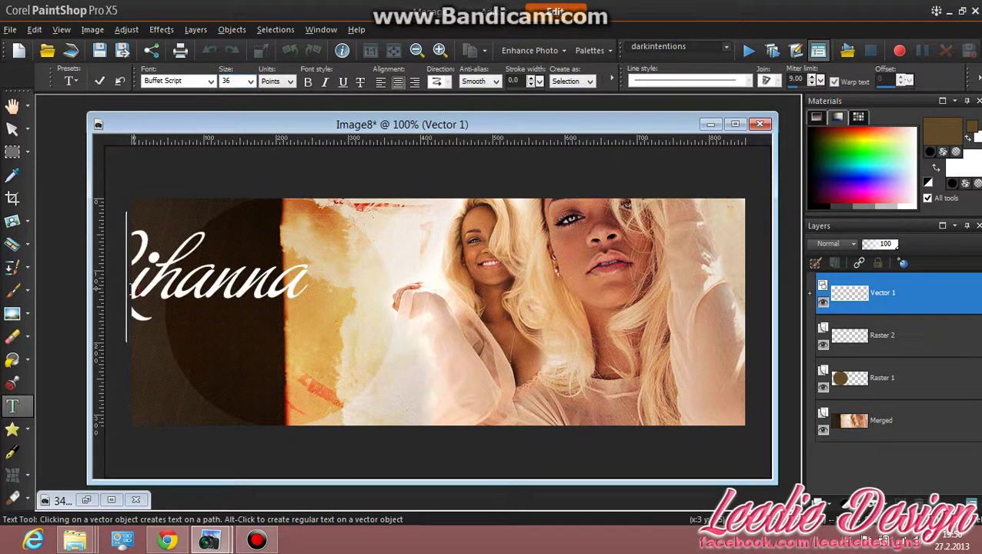
# - Size 'Rihanna' to 30 points, position it over the circle and apply it as a selection
pyautogui.moveTo(129, 286); pyautogui.dragTo(116, 317)
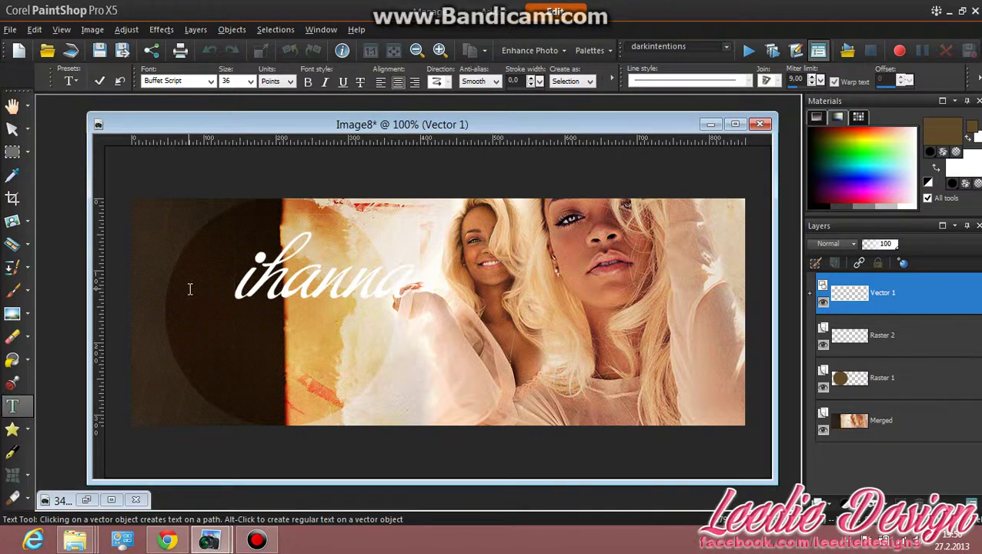
pyautogui.hotkey('ctrl', 'z')
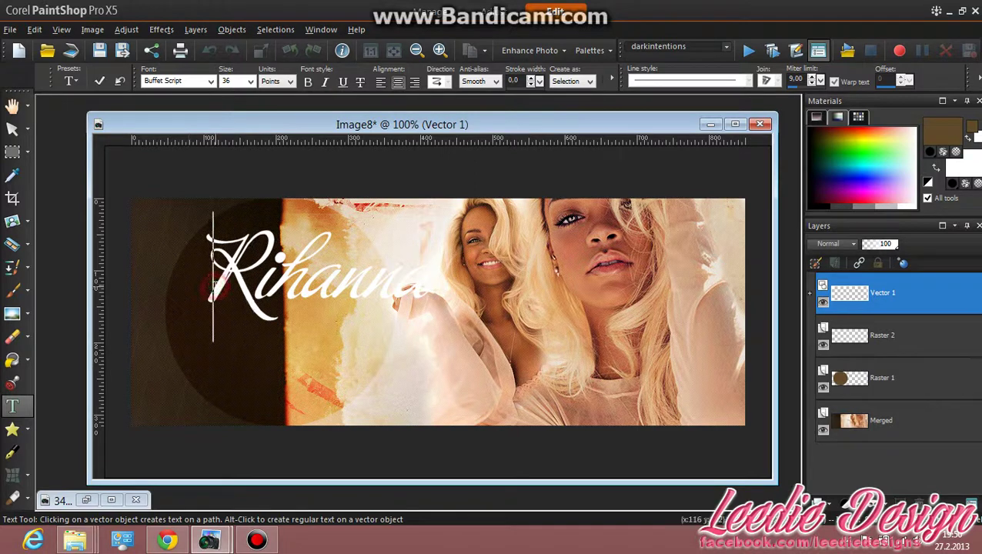
pyautogui.moveTo(262, 293); pyautogui.dragTo(216, 293)
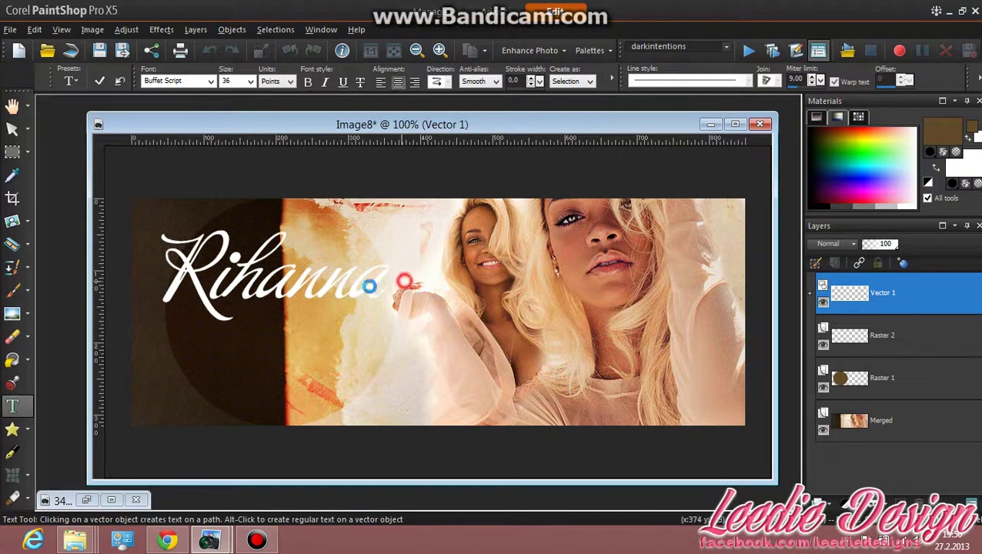
pyautogui.moveTo(378, 281); pyautogui.dragTo(152, 283)
pyautogui.click(251, 81)
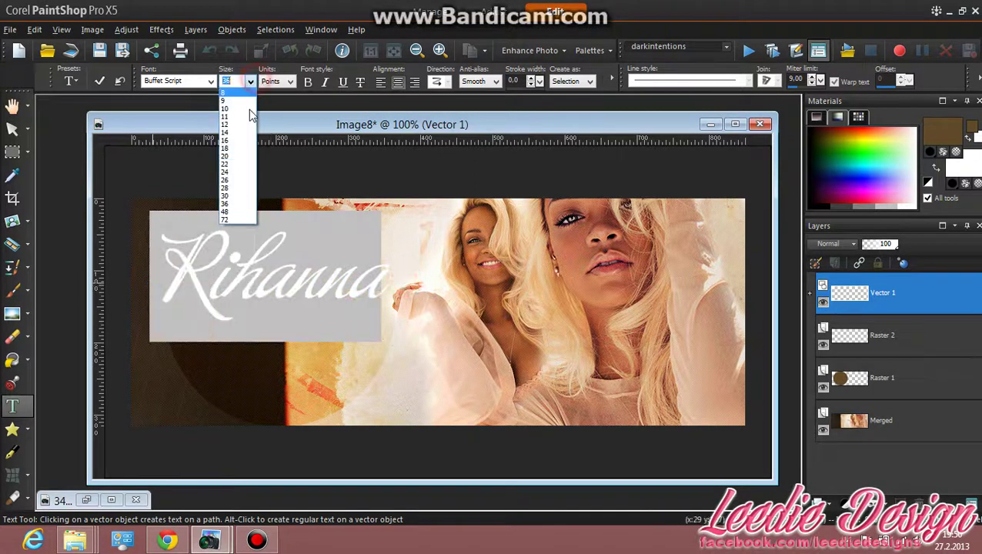
pyautogui.click(243, 193)
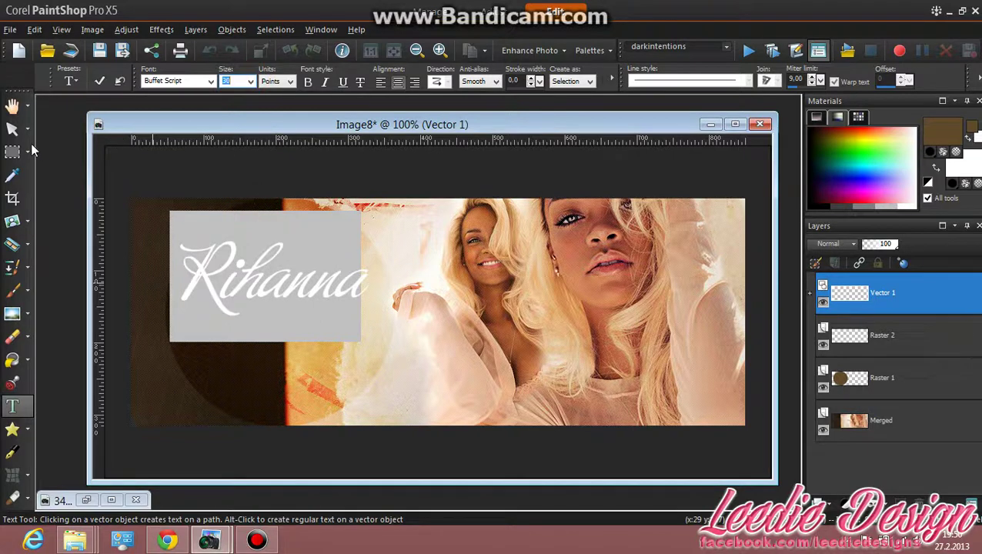
pyautogui.click(289, 81)
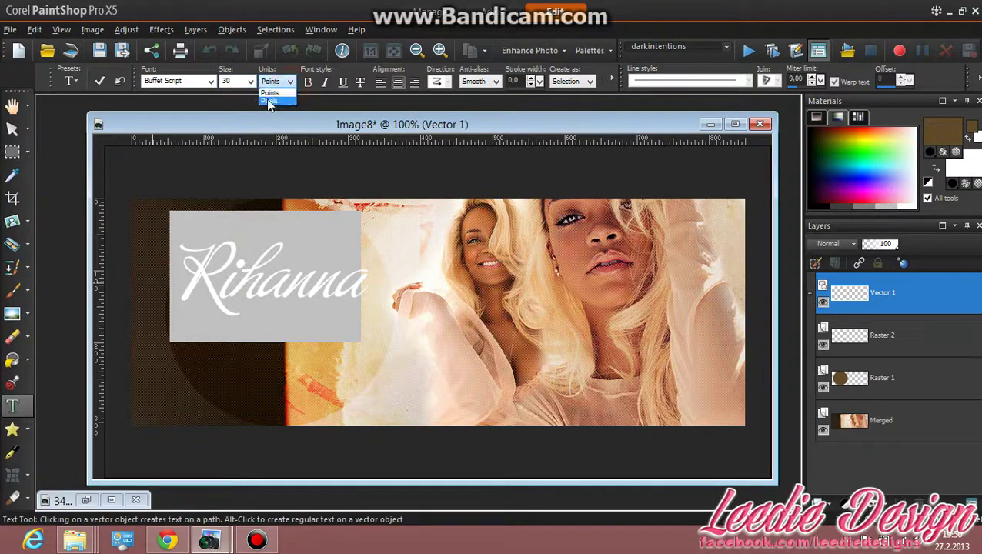
pyautogui.click(269, 93)
pyautogui.click(289, 87)
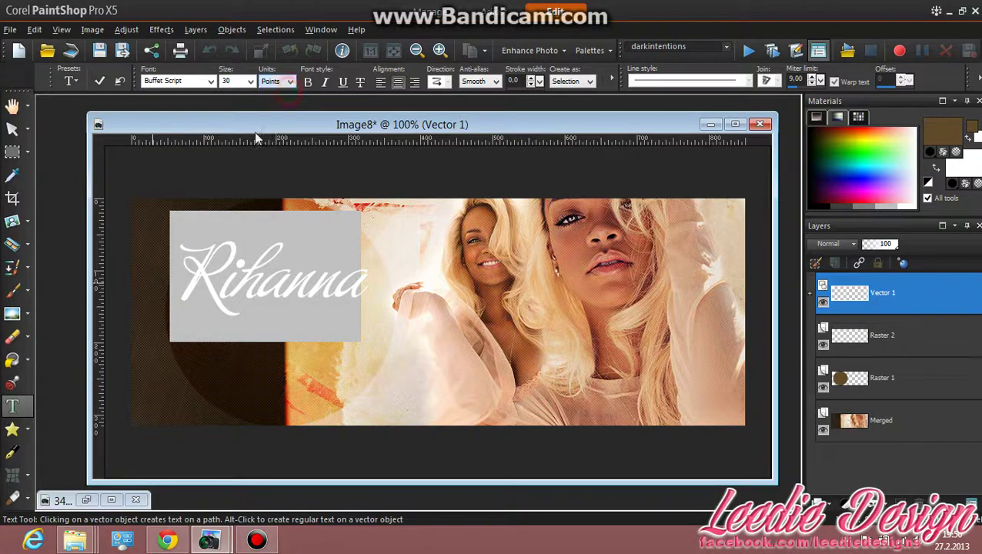
pyautogui.click(99, 81)
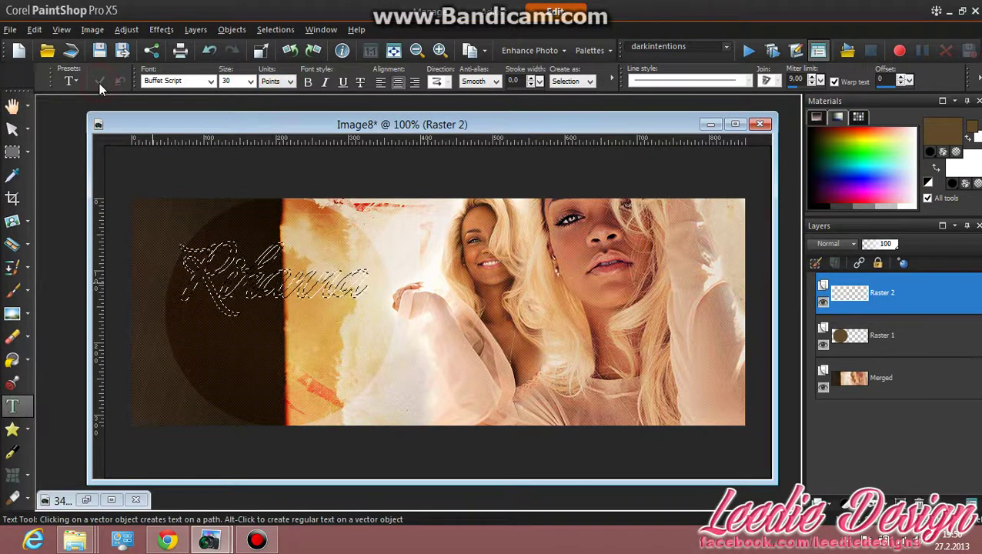
# - Set the foreground to dark brown #362818 and brush-paint it into the Rihanna selection
pyautogui.click(946, 130)
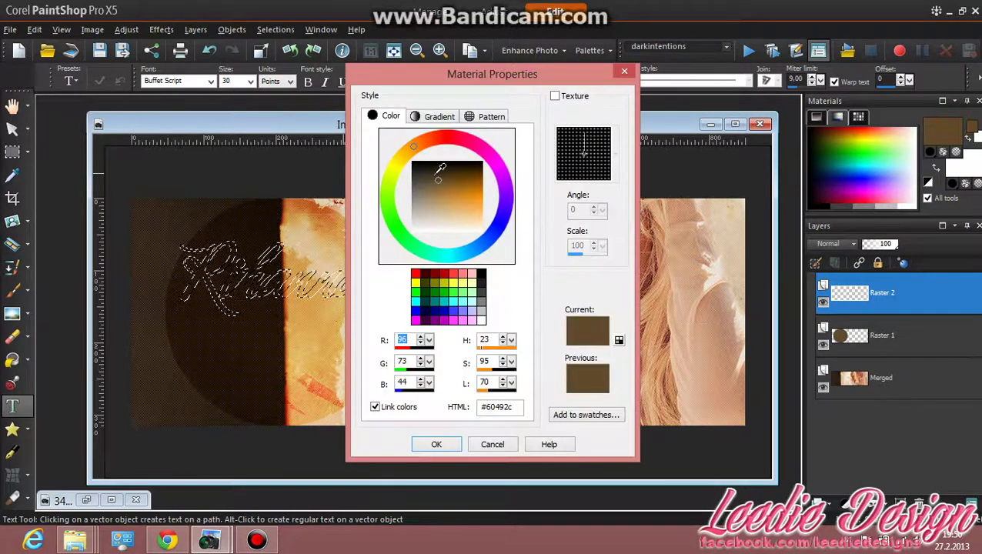
pyautogui.click(439, 171)
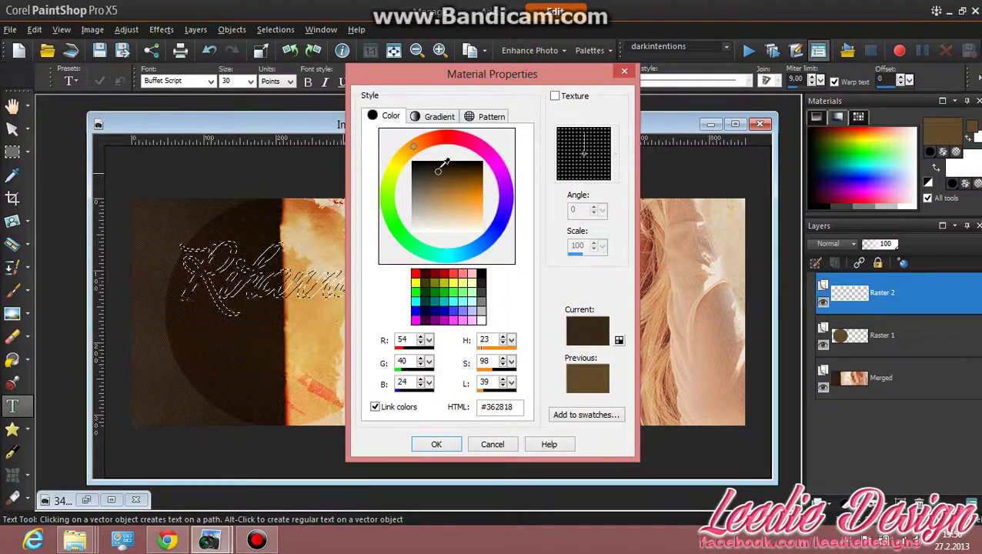
pyautogui.click(437, 446)
pyautogui.click(12, 290)
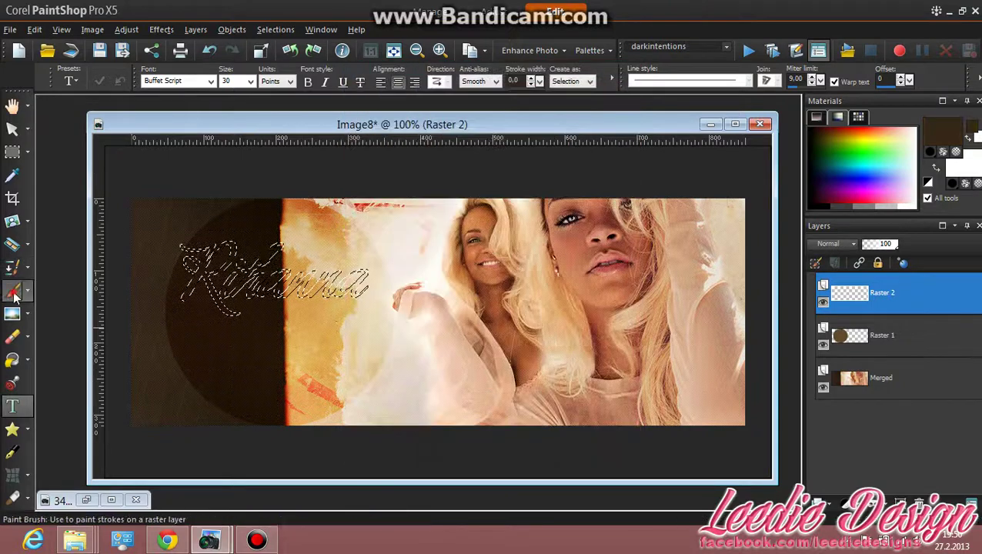
pyautogui.click(279, 281)
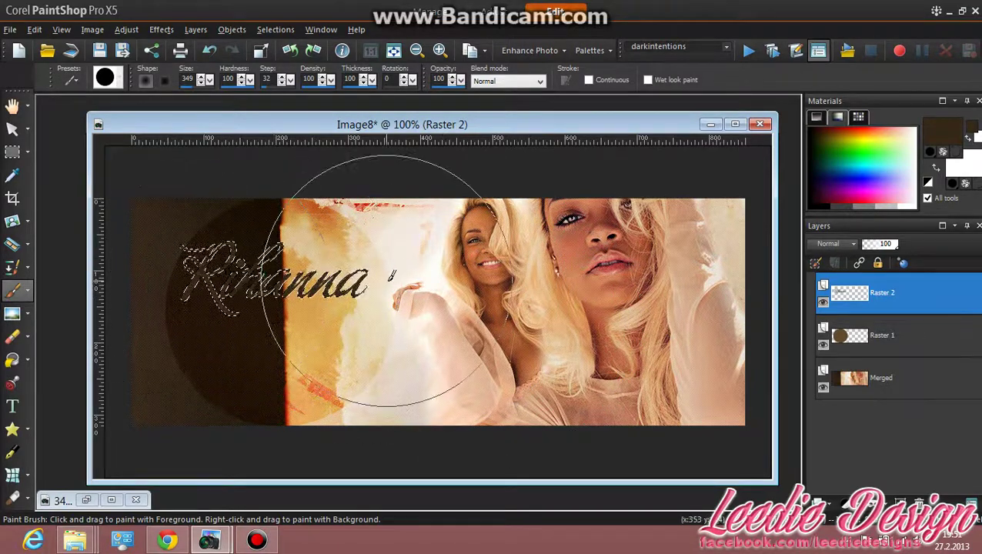
# - Deselect and then undo to bring back the Rihanna selection, switching to the Pan tool
pyautogui.hotkey('ctrl', 'd')
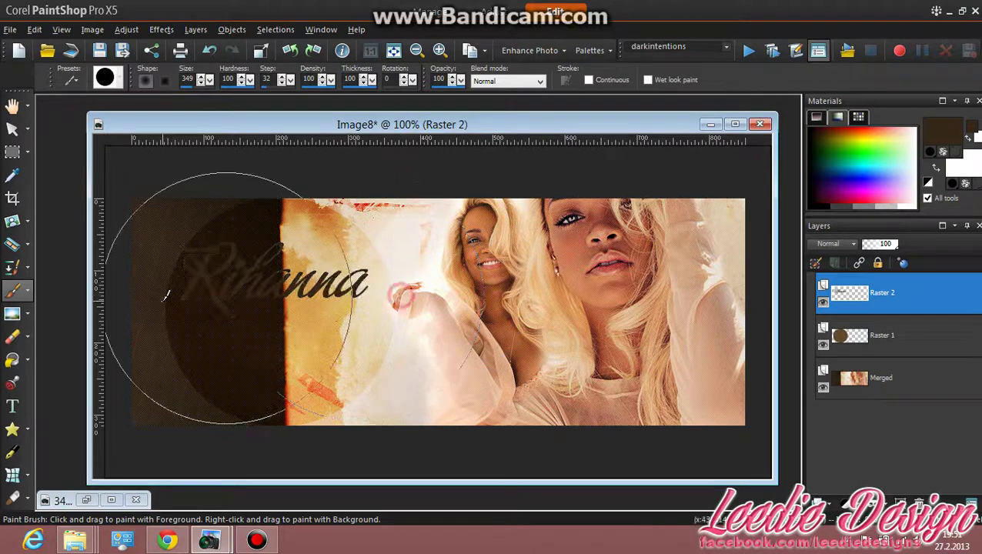
pyautogui.hotkey('ctrl', 'z')
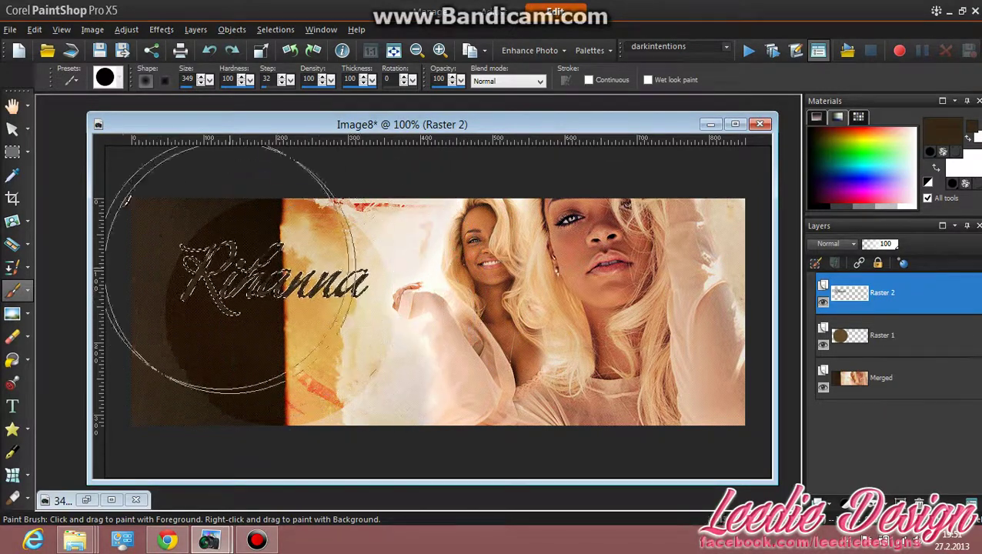
pyautogui.click(11, 107)
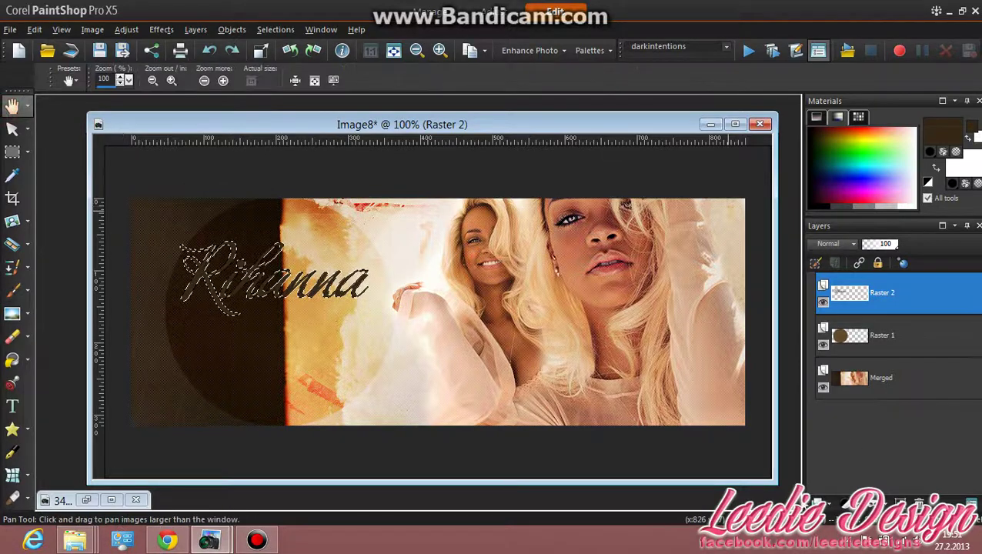
pyautogui.rightClick(807, 500)
# - Add a Raster 3 layer, then enable a texture on the white material and try several textures
pyautogui.click(823, 401)
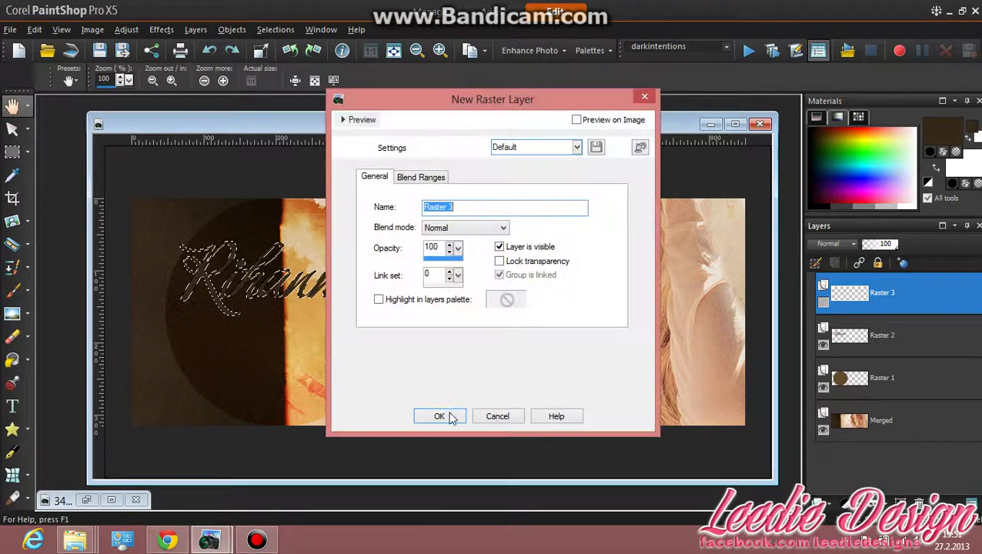
pyautogui.click(451, 417)
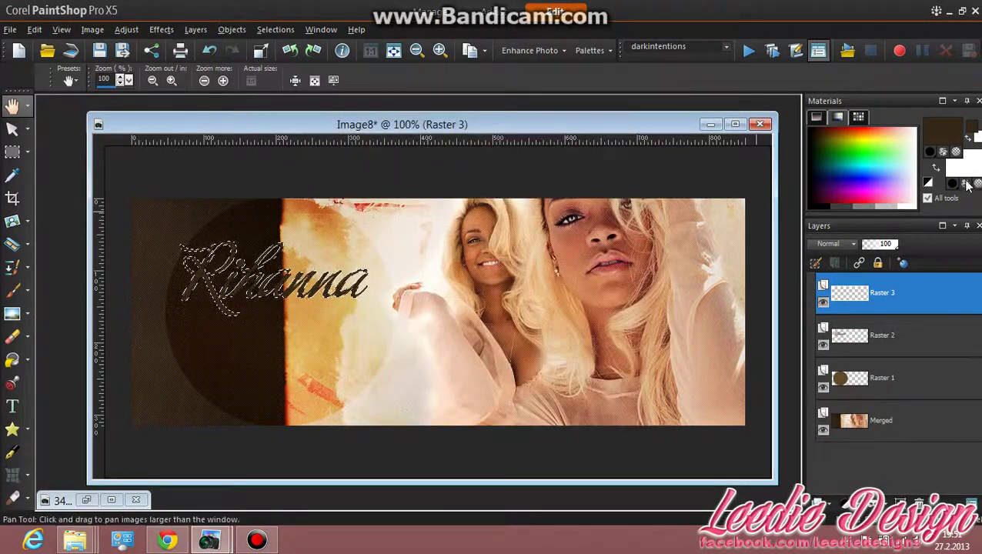
pyautogui.click(966, 163)
pyautogui.click(555, 96)
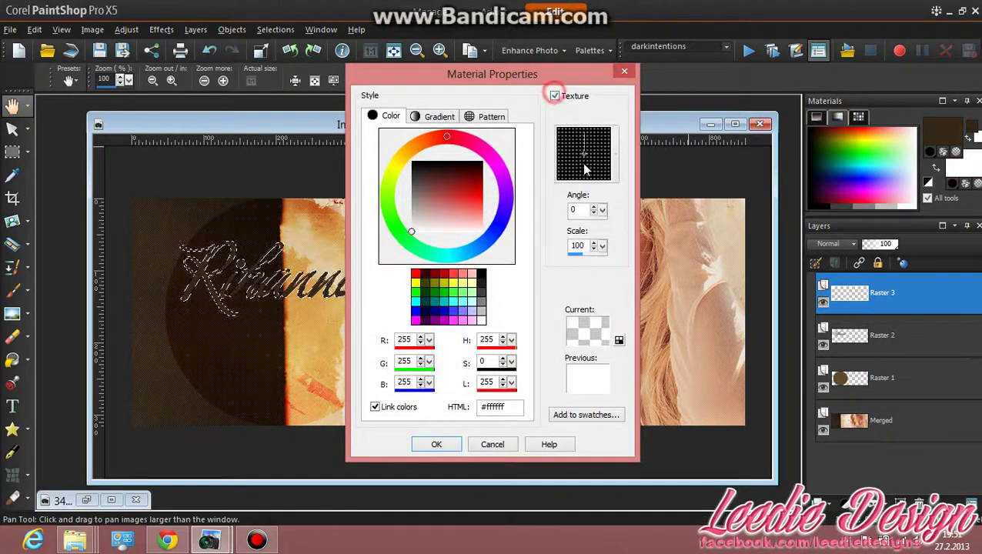
pyautogui.click(583, 154)
pyautogui.click(562, 243)
pyautogui.scroll(-5, 557, 308)
pyautogui.click(556, 389)
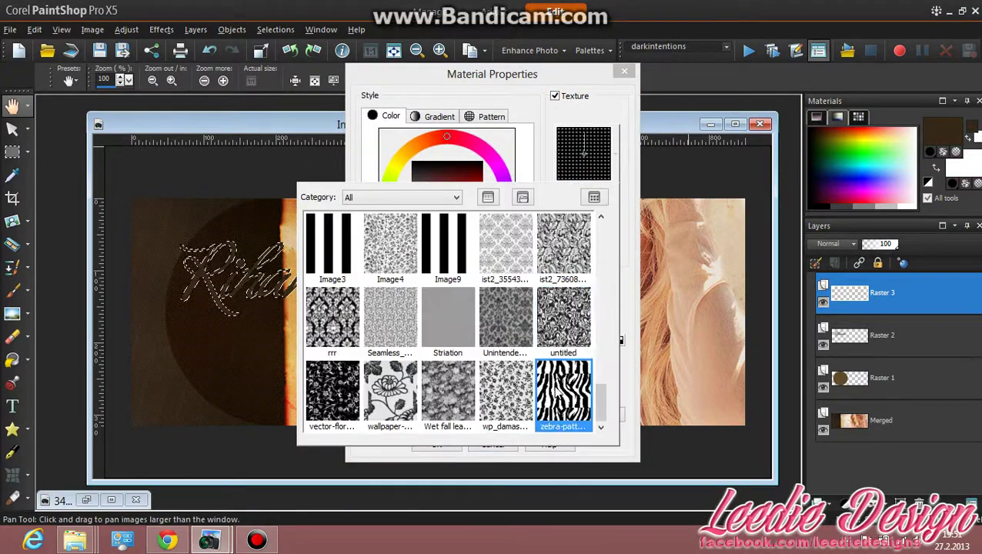
pyautogui.scroll(2, 597, 372)
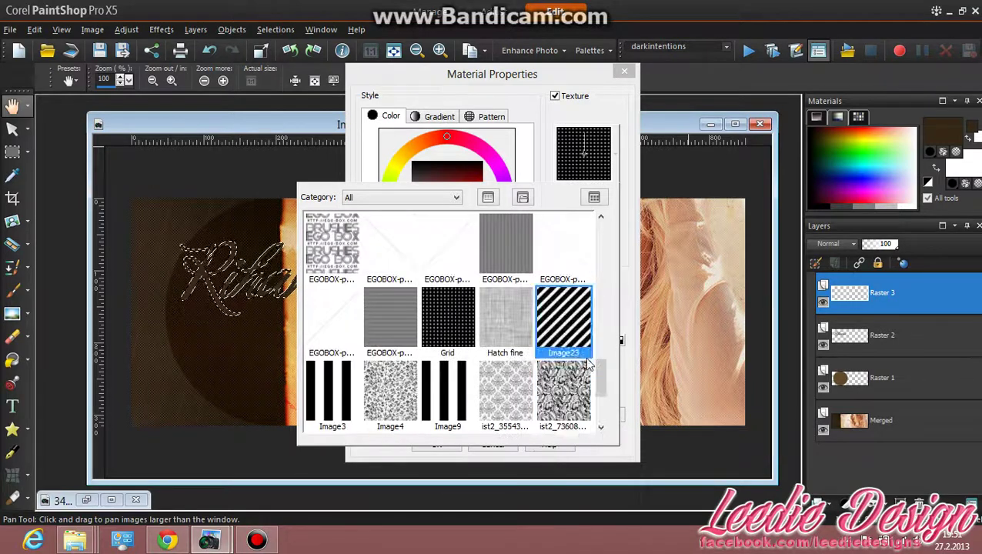
pyautogui.click(589, 368)
pyautogui.scroll(-2, 589, 370)
pyautogui.click(561, 325)
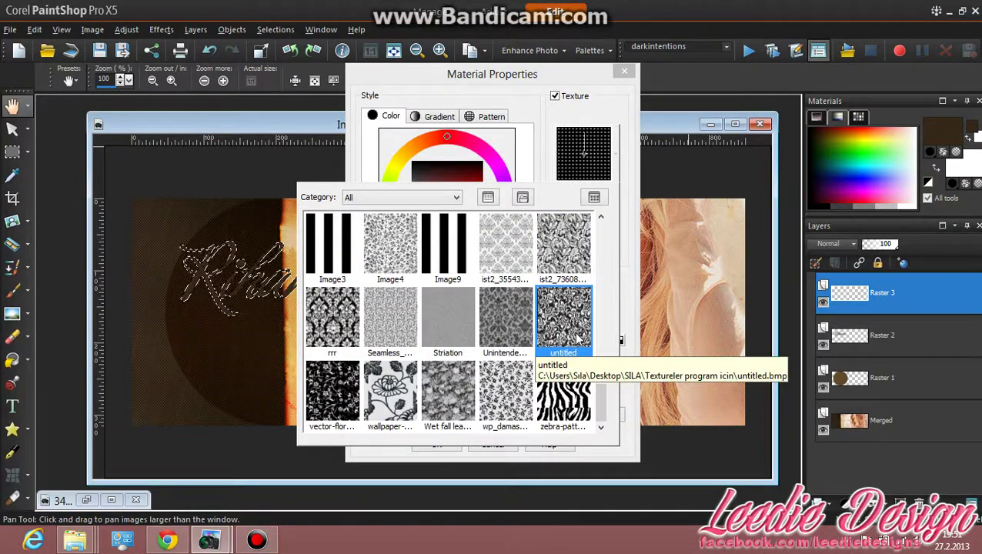
# - Choose the diagonal-stripe texture at scale 62 and apply the striped white material
pyautogui.click(547, 239)
pyautogui.click(505, 317)
pyautogui.click(505, 393)
pyautogui.click(390, 320)
pyautogui.click(406, 391)
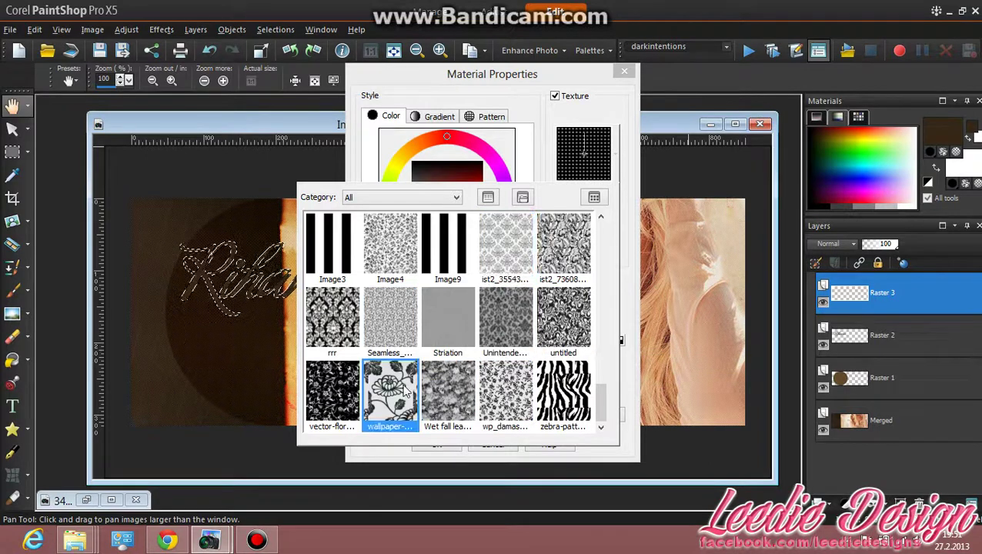
pyautogui.scroll(3, 406, 391)
pyautogui.scroll(-1, 566, 389)
pyautogui.click(560, 328)
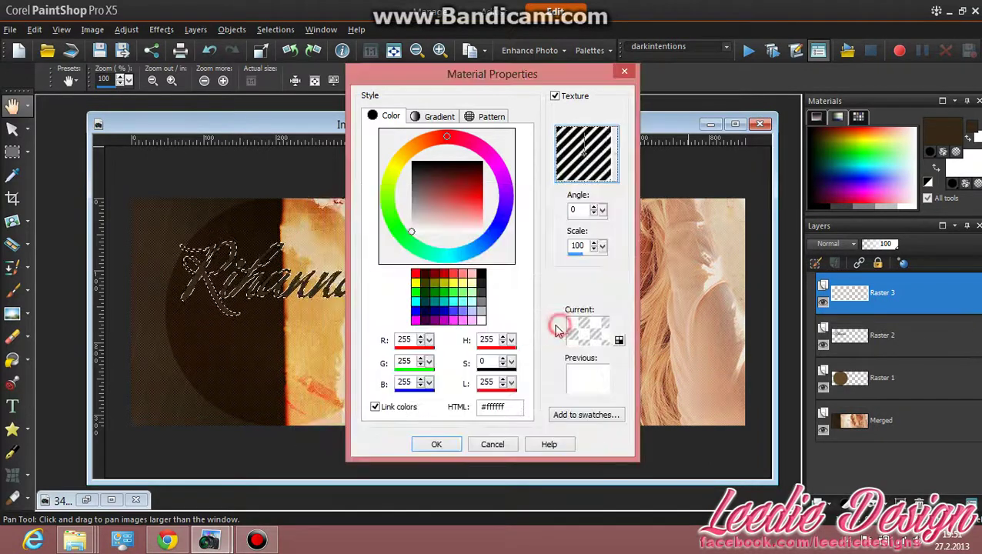
pyautogui.moveTo(603, 246); pyautogui.dragTo(595, 254)
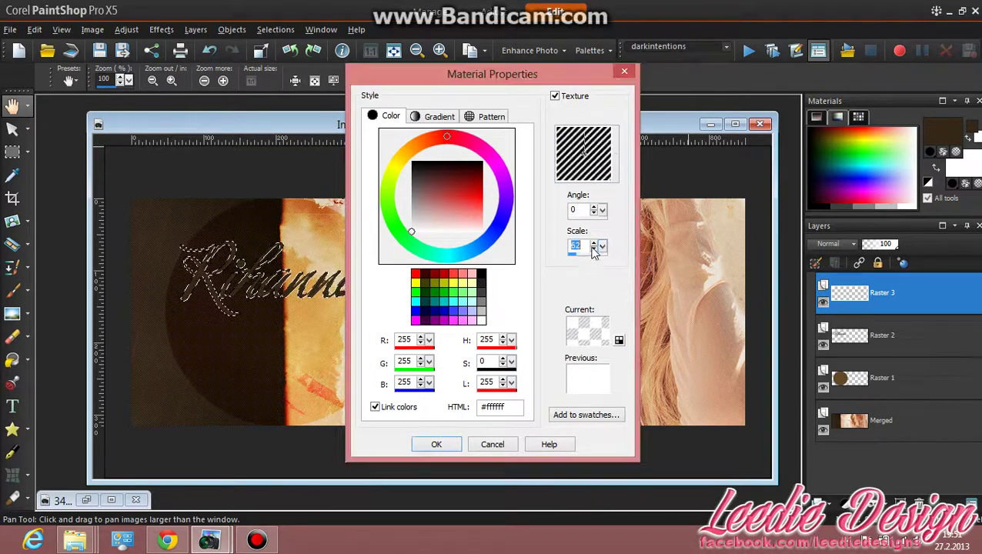
pyautogui.click(439, 444)
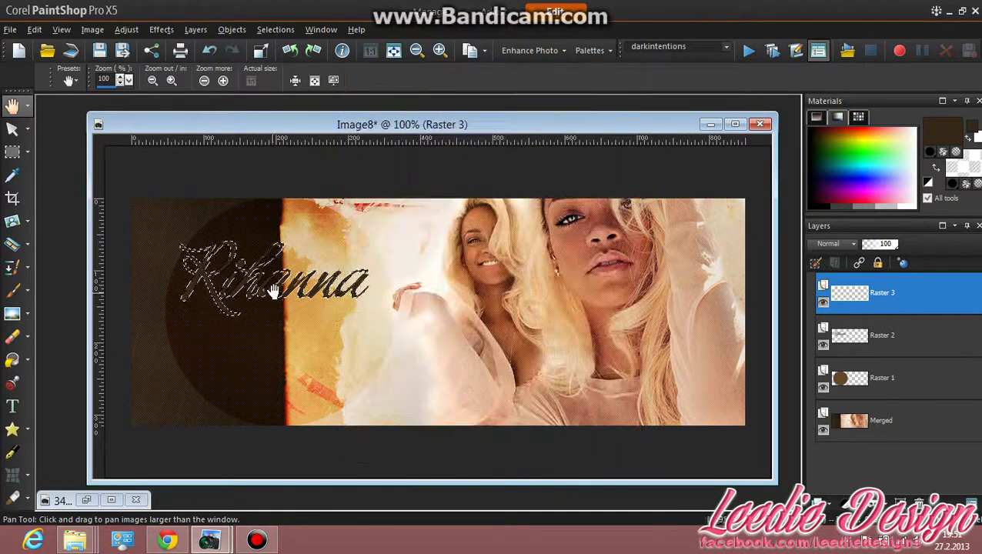
# - Brush white stripes over the Rihanna lettering, undo the stray stroke, and drop Raster 3 opacity to 6%
pyautogui.click(12, 291)
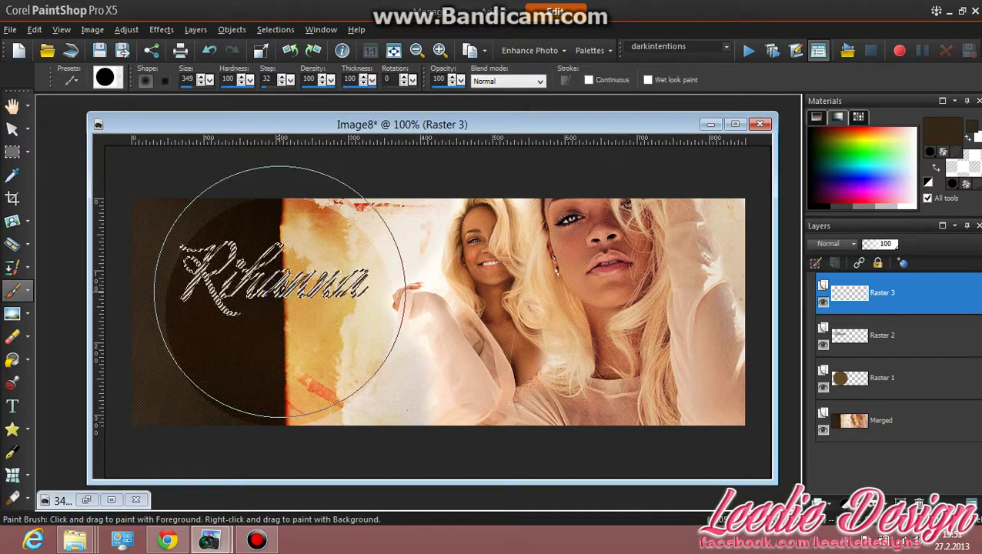
pyautogui.moveTo(263, 284); pyautogui.dragTo(302, 305)
pyautogui.hotkey('ctrl', 'z')
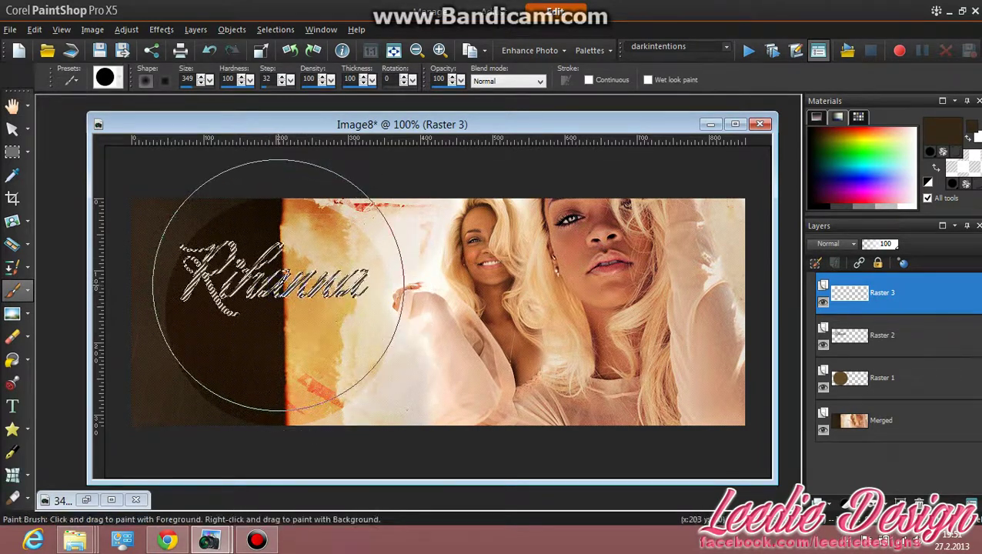
pyautogui.click(877, 246)
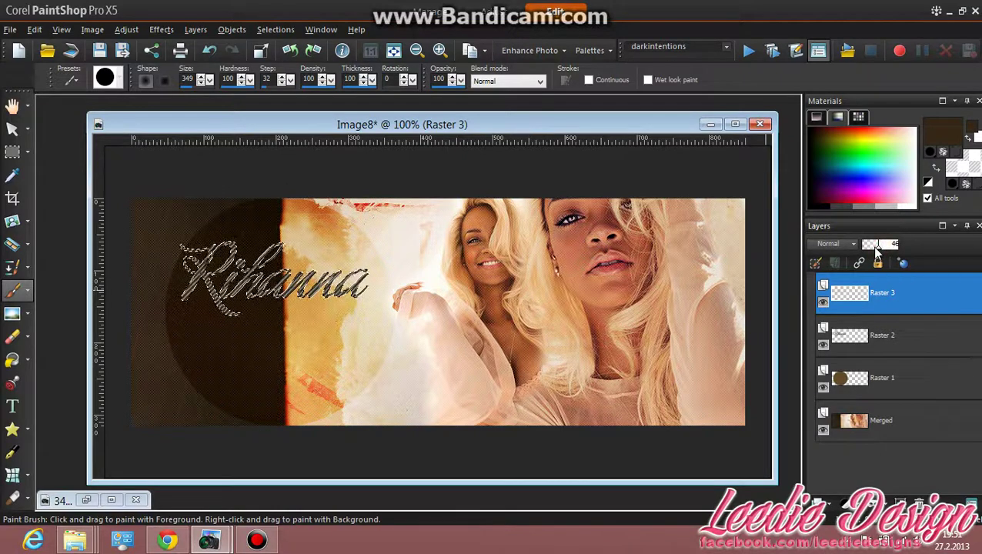
pyautogui.moveTo(874, 252); pyautogui.dragTo(865, 253)
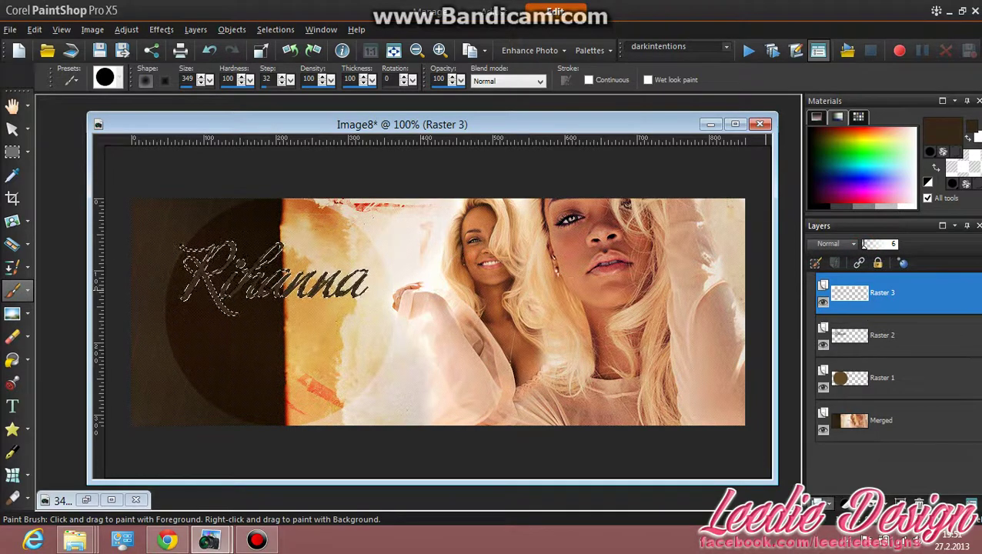
pyautogui.rightClick(818, 481)
# - Add a new Raster 4 layer, opening and then cancelling the Drop Shadow dialog
pyautogui.click(834, 397)
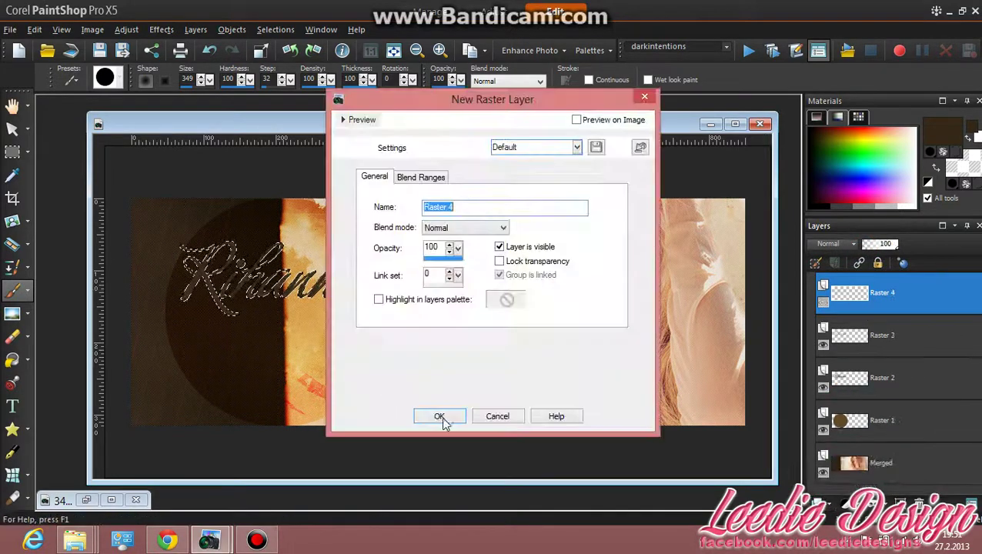
pyautogui.click(440, 417)
pyautogui.click(161, 29)
pyautogui.moveTo(246, 90)
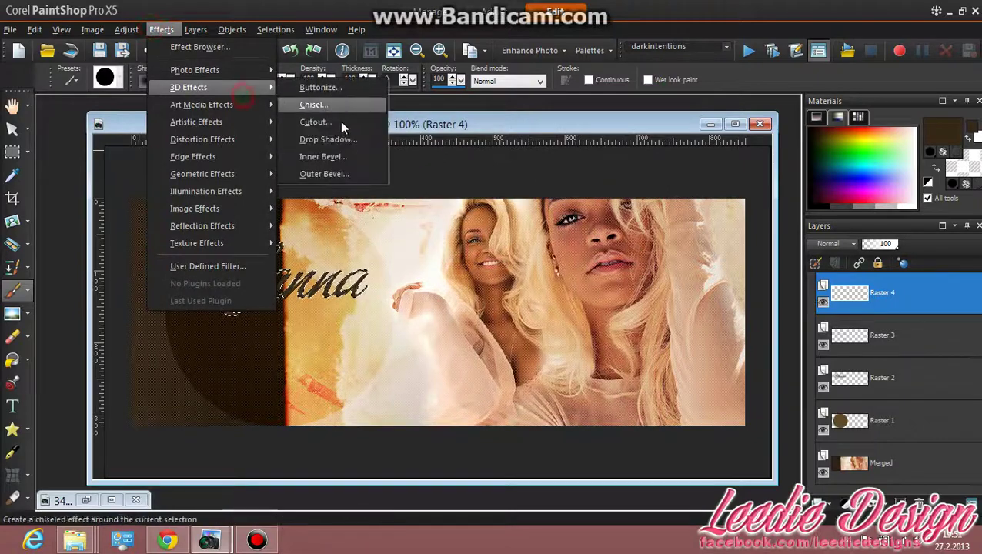
pyautogui.click(328, 139)
pyautogui.click(827, 271)
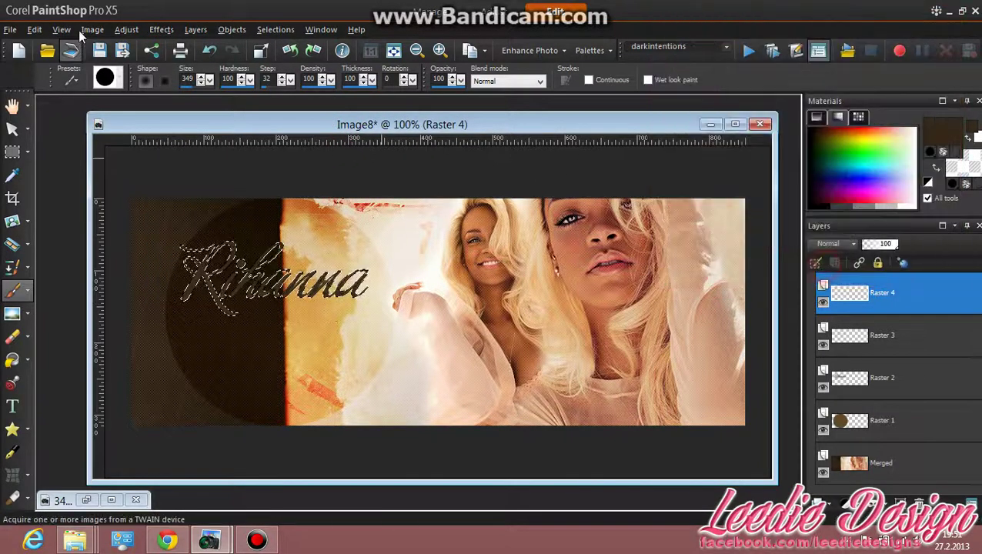
# - Apply a Cutout effect with black shadow colour, offsets -1 and blur 2
pyautogui.click(162, 29)
pyautogui.moveTo(246, 87)
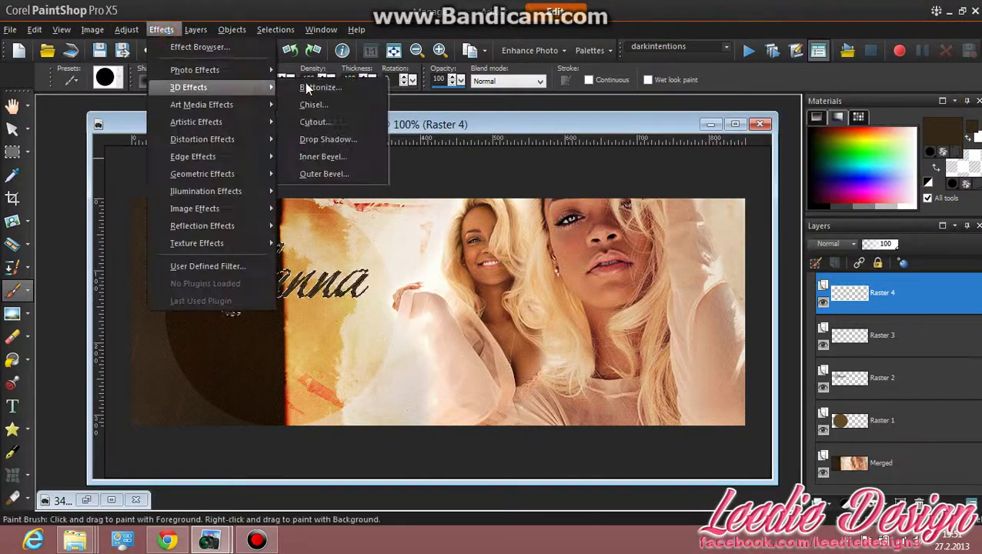
pyautogui.click(345, 121)
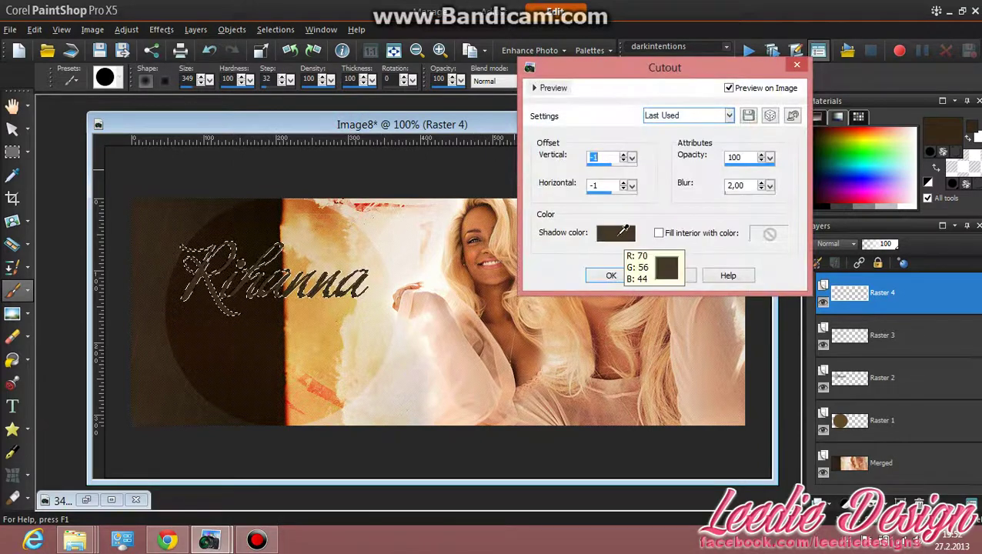
pyautogui.click(616, 232)
pyautogui.moveTo(428, 158); pyautogui.dragTo(434, 126)
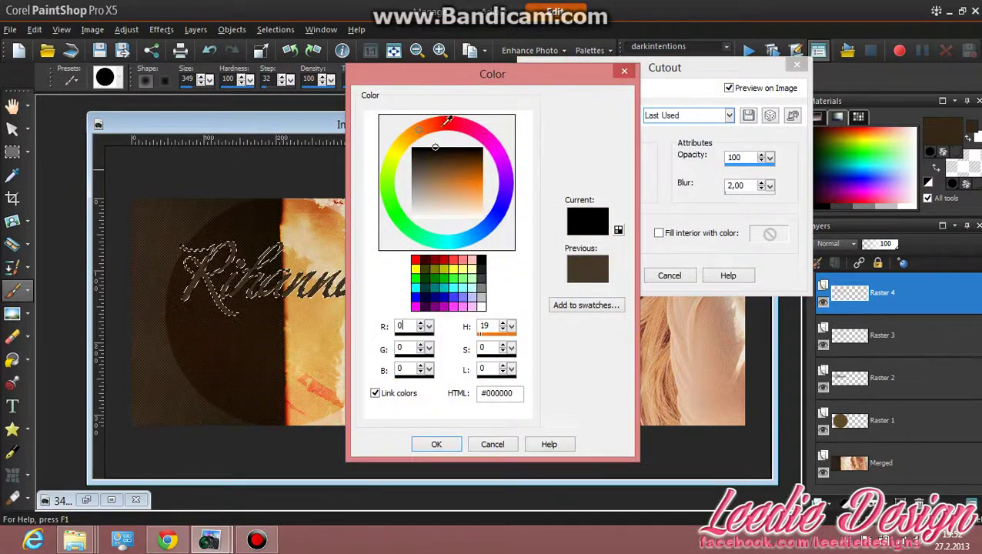
pyautogui.click(435, 443)
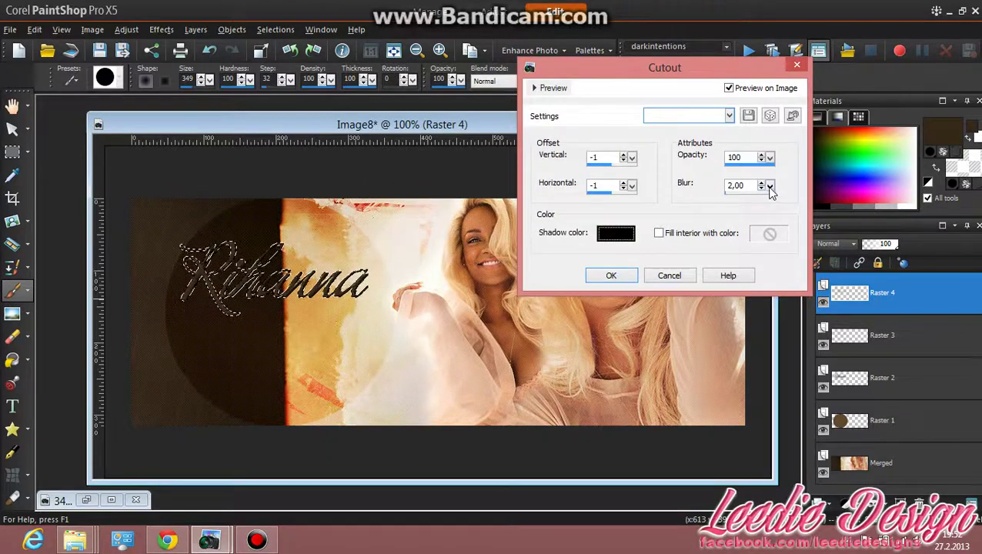
pyautogui.click(612, 275)
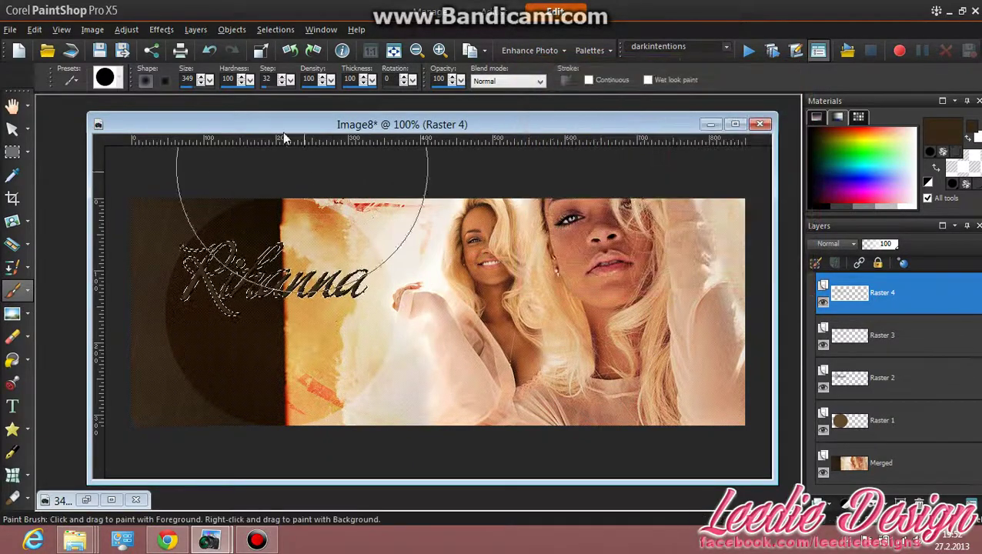
pyautogui.click(275, 29)
# - Clear the selection and merge Raster 4 and Raster 3 down into Raster 2
pyautogui.click(283, 63)
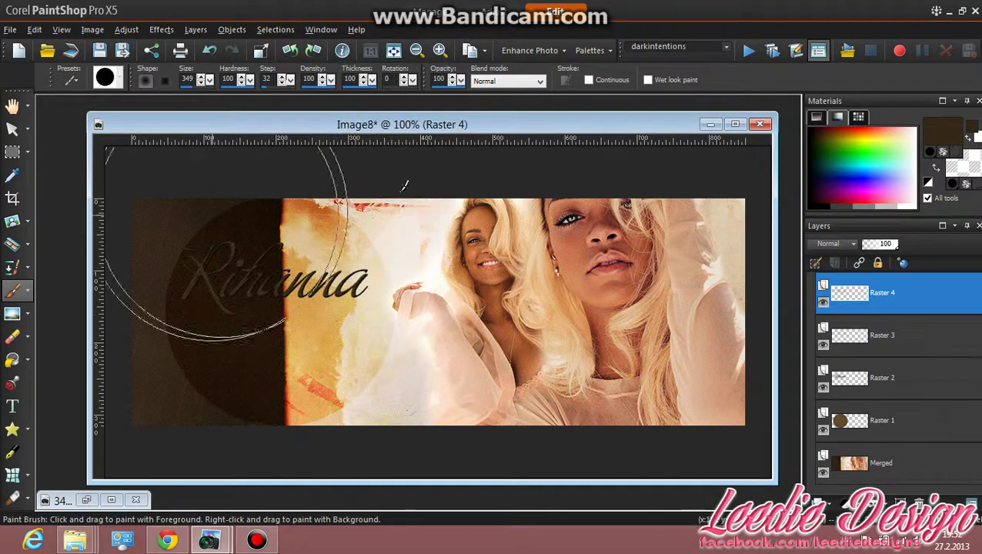
pyautogui.moveTo(865, 294); pyautogui.dragTo(861, 325)
pyautogui.rightClick(856, 305)
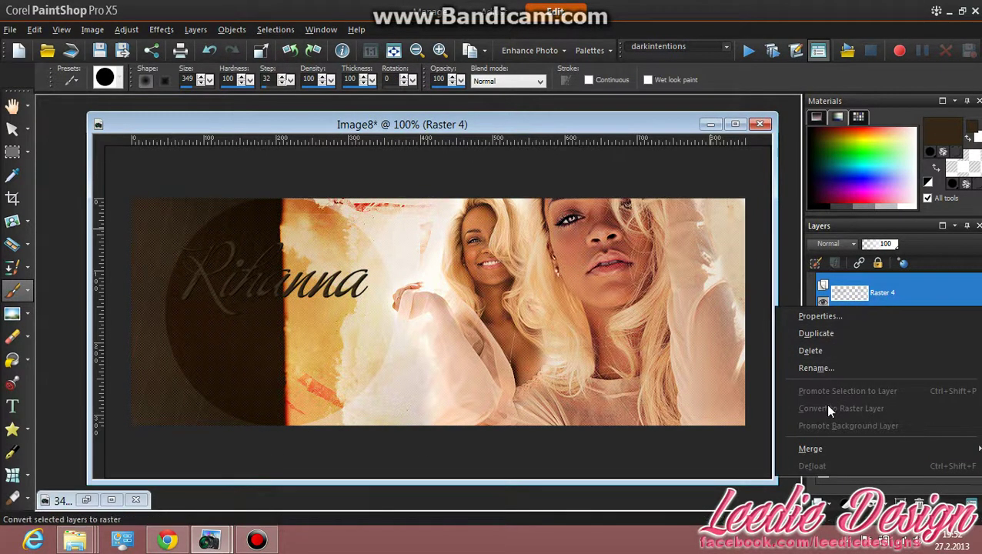
pyautogui.moveTo(827, 447)
pyautogui.click(723, 448)
pyautogui.rightClick(847, 298)
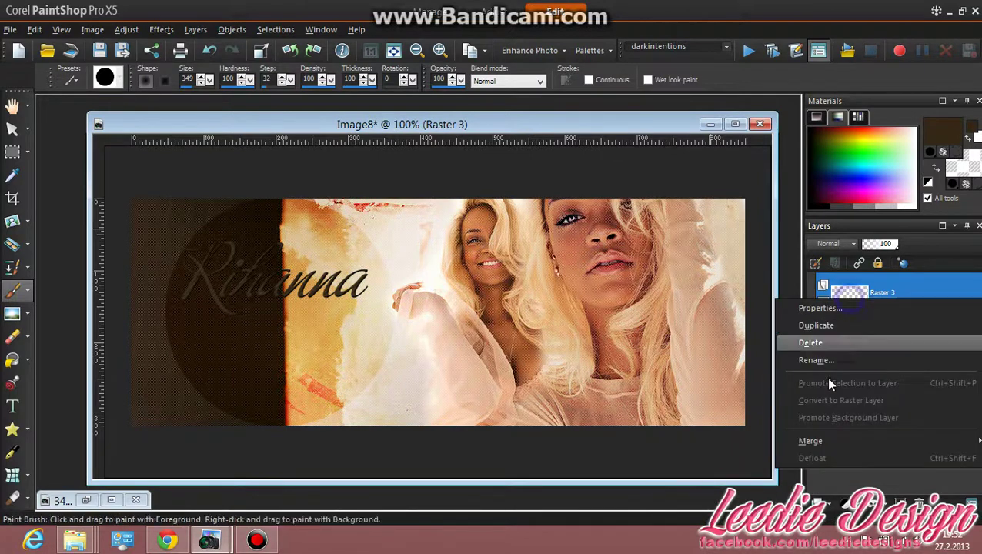
pyautogui.click(740, 441)
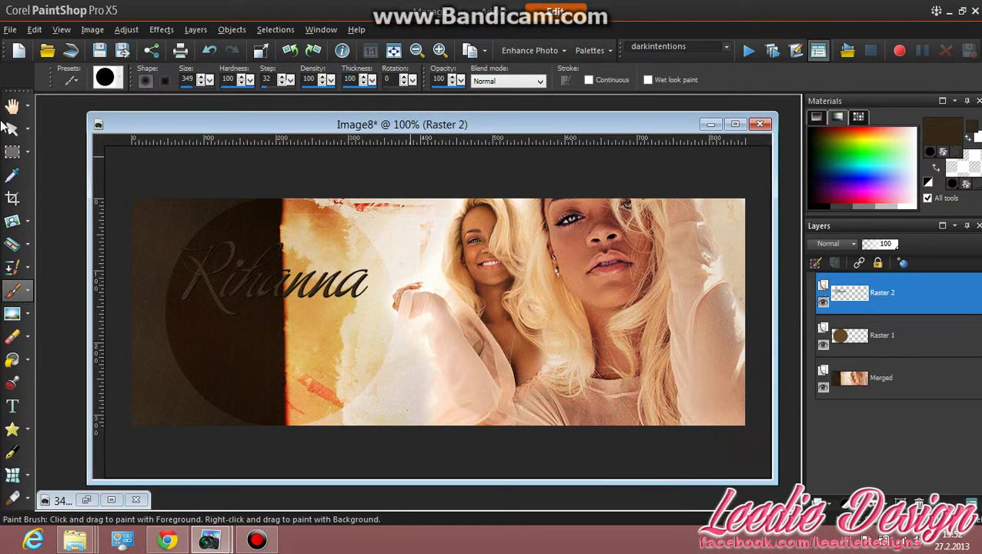
# - Move the Rihanna text right and slightly up, then cut it from Raster 2
pyautogui.click(12, 129)
pyautogui.moveTo(272, 284); pyautogui.dragTo(300, 271)
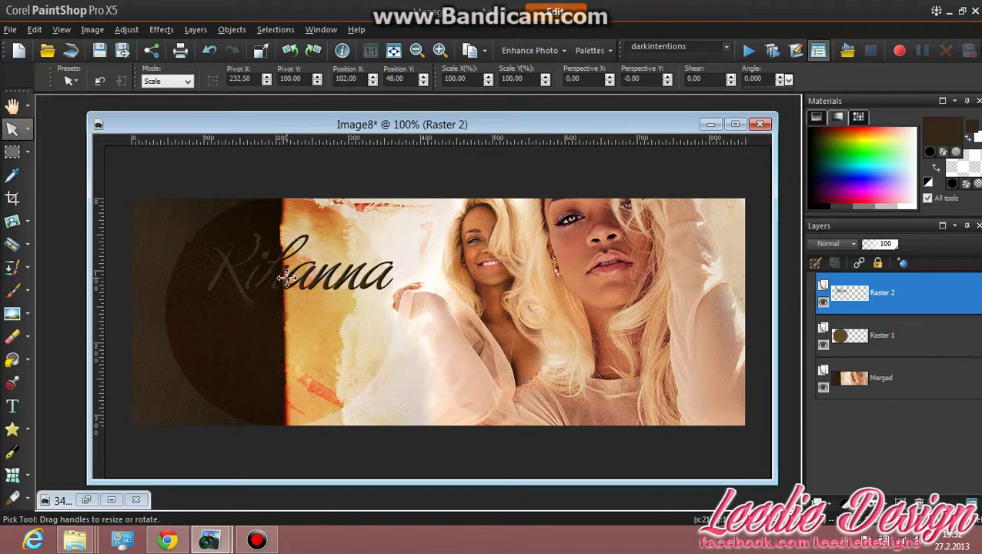
pyautogui.click(12, 105)
pyautogui.rightClick(356, 274)
pyautogui.click(373, 275)
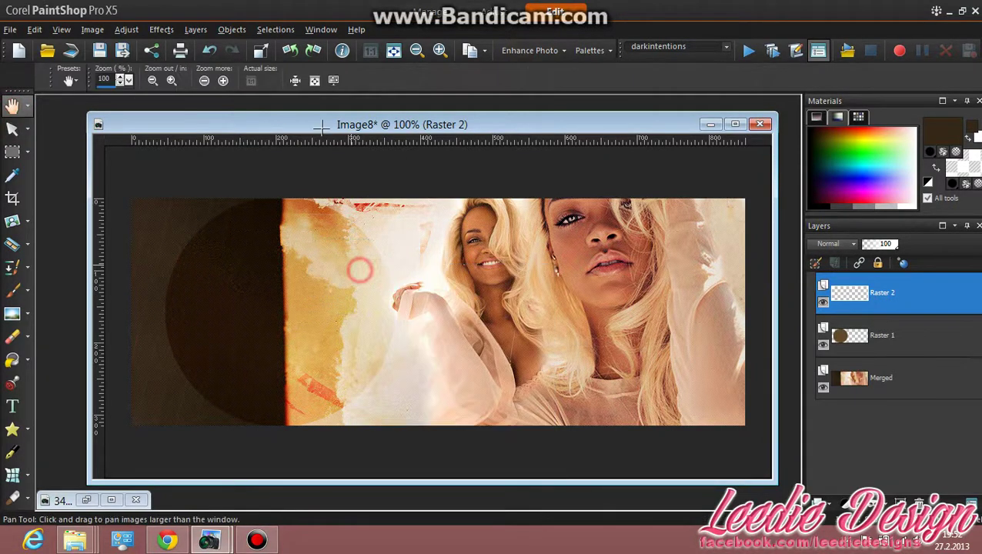
# - Create a new transparent 850×315 image and flood-fill it with white
pyautogui.click(10, 29)
pyautogui.click(35, 47)
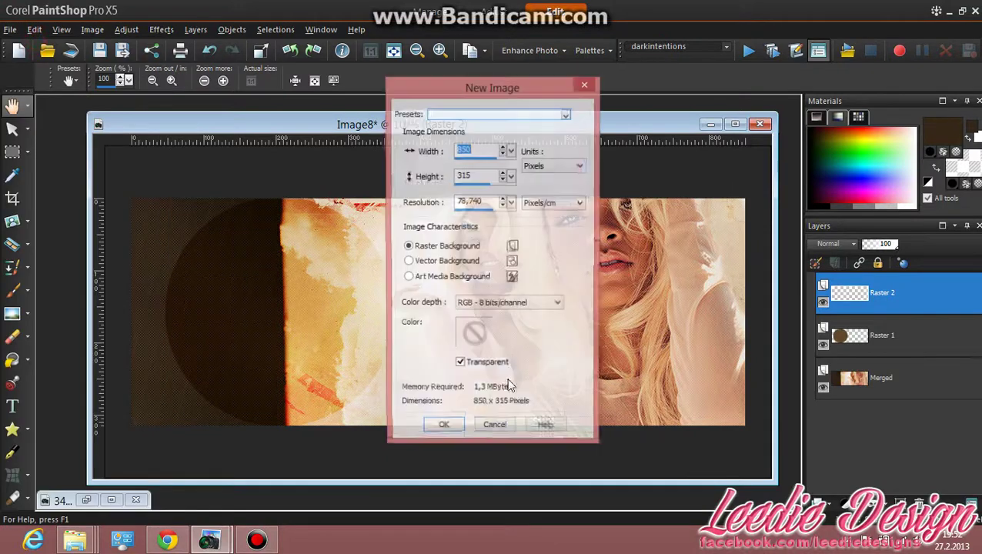
pyautogui.click(444, 429)
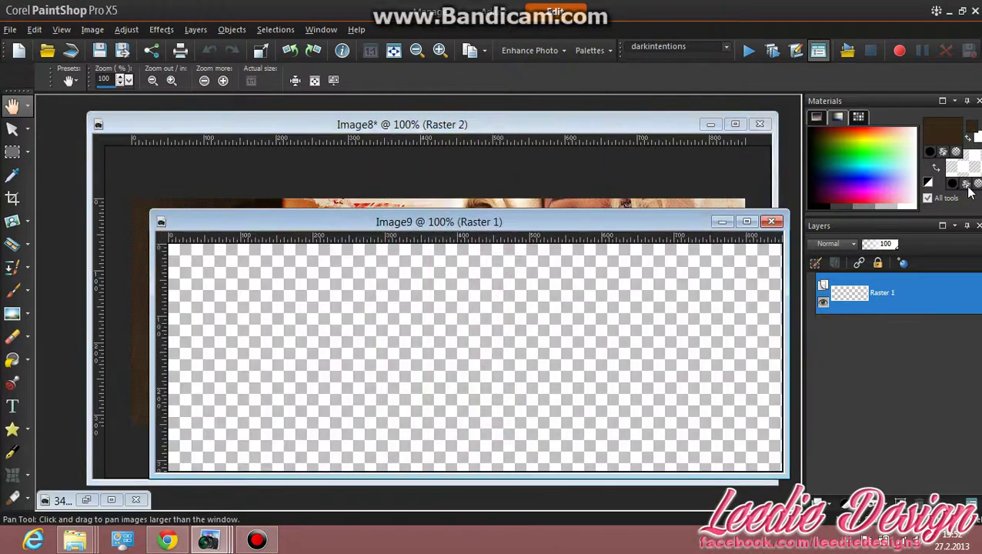
pyautogui.click(976, 184)
pyautogui.click(965, 186)
pyautogui.click(11, 360)
pyautogui.rightClick(363, 323)
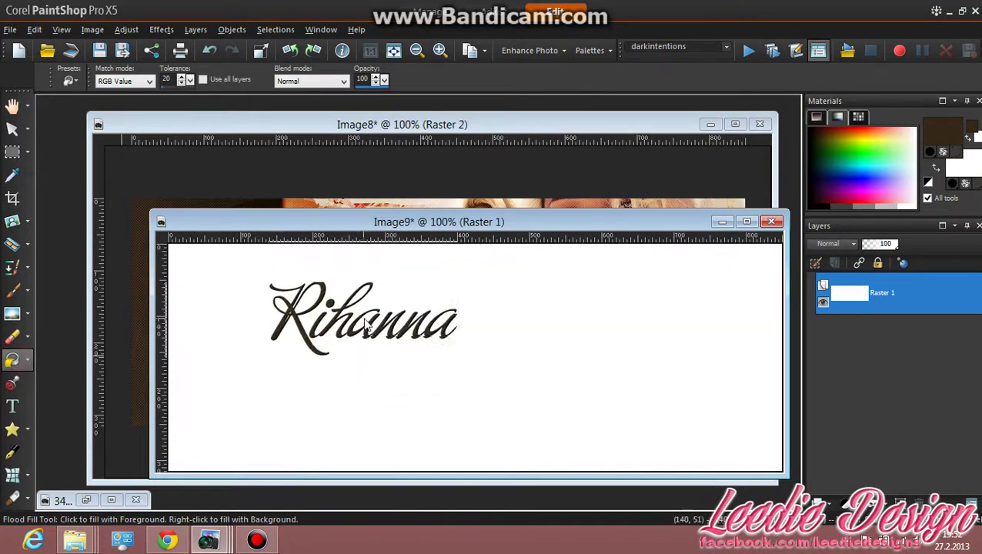
# - Paste the Rihanna text, expand the selection around the letters, and copy the outlined text
pyautogui.click(413, 351)
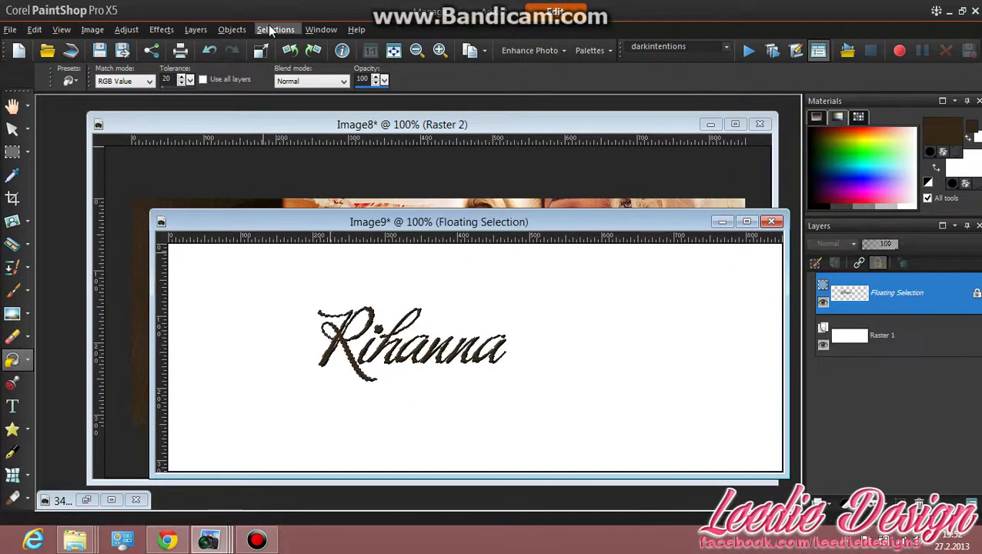
pyautogui.click(269, 28)
pyautogui.moveTo(362, 146)
pyautogui.click(500, 138)
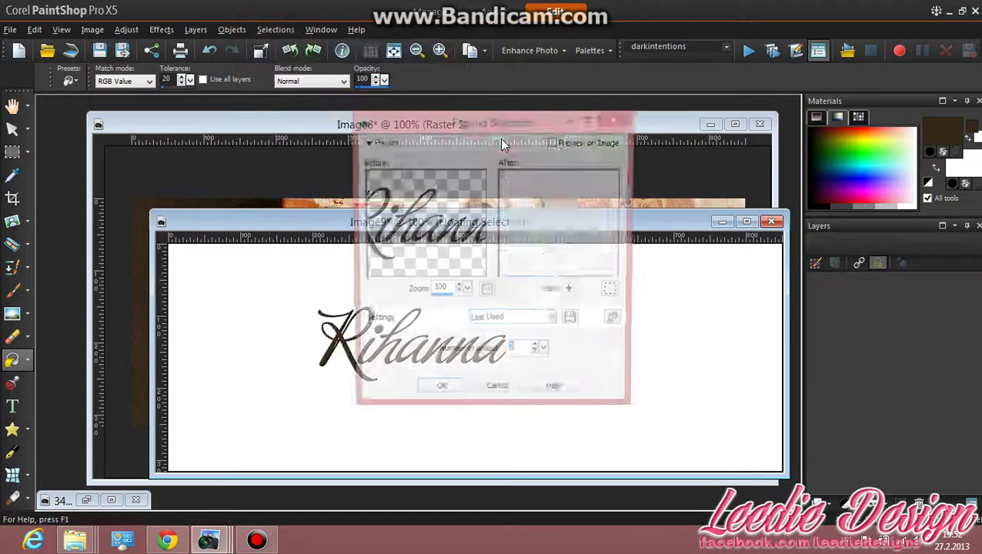
pyautogui.click(439, 393)
pyautogui.click(12, 106)
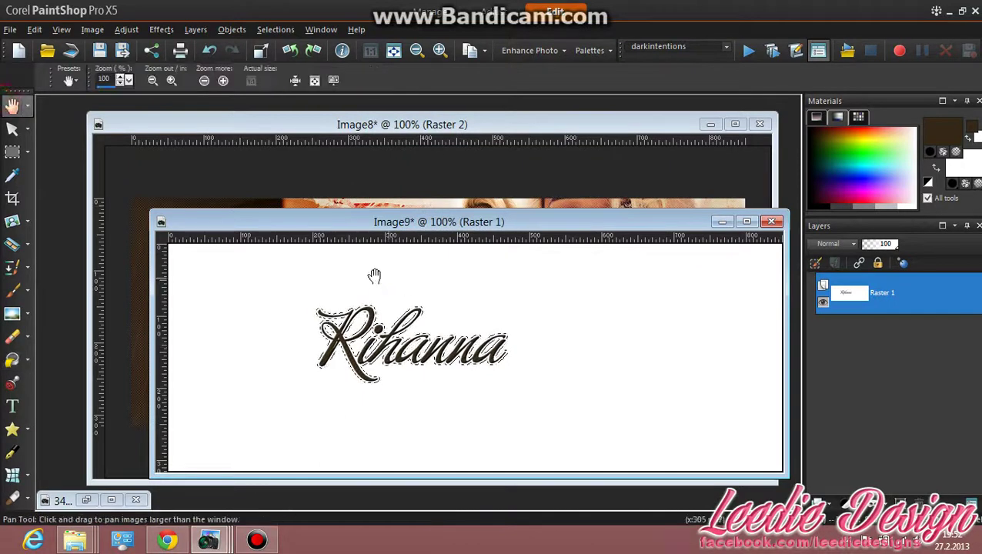
pyautogui.rightClick(374, 276)
pyautogui.click(409, 308)
pyautogui.click(417, 182)
# - Paste the white-outlined Rihanna text onto the banner and promote it to its own layer
pyautogui.hotkey('ctrl', 'e')
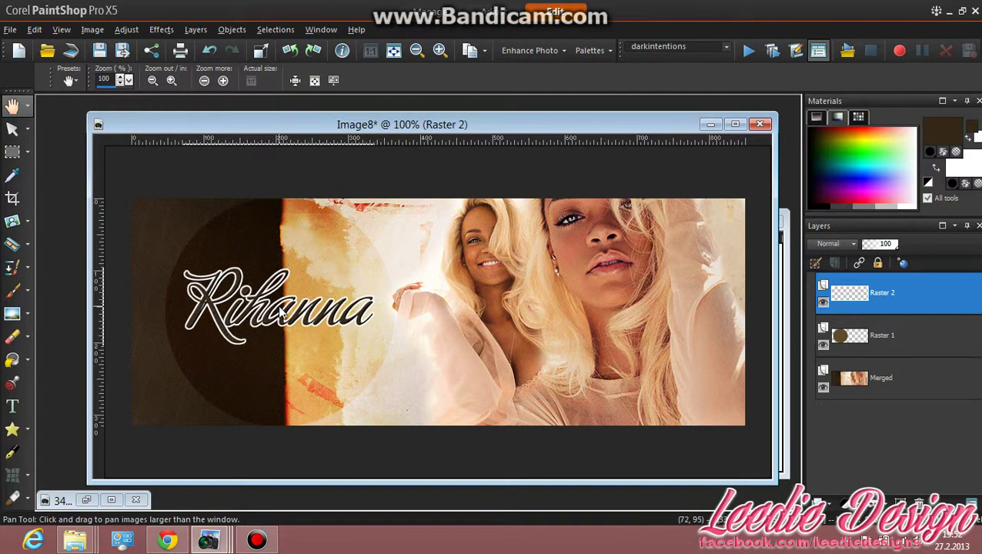
pyautogui.click(282, 313)
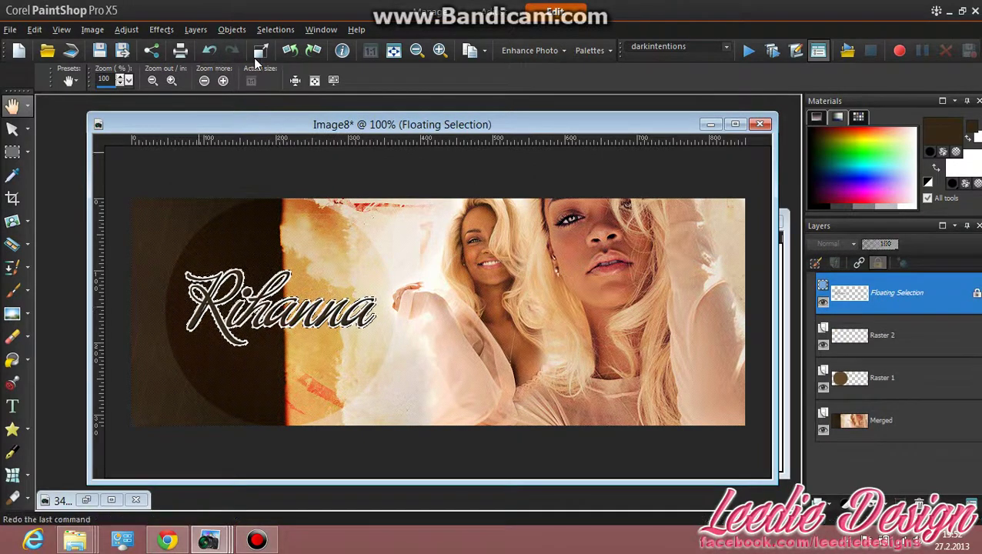
pyautogui.rightClick(847, 294)
pyautogui.click(841, 397)
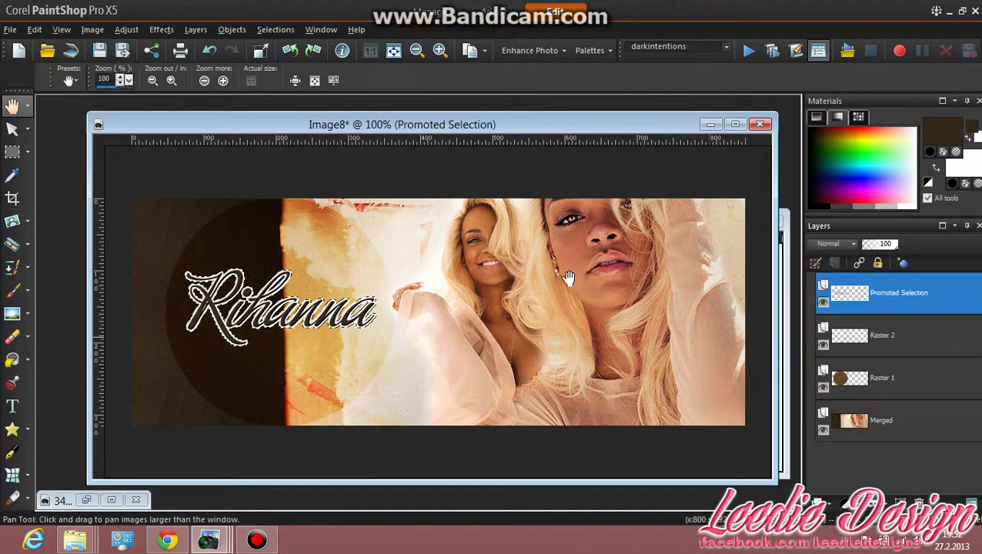
# - Clear the selection and add a drop shadow: vertical 5, horizontal 1, opacity 95, blur 5
pyautogui.click(267, 35)
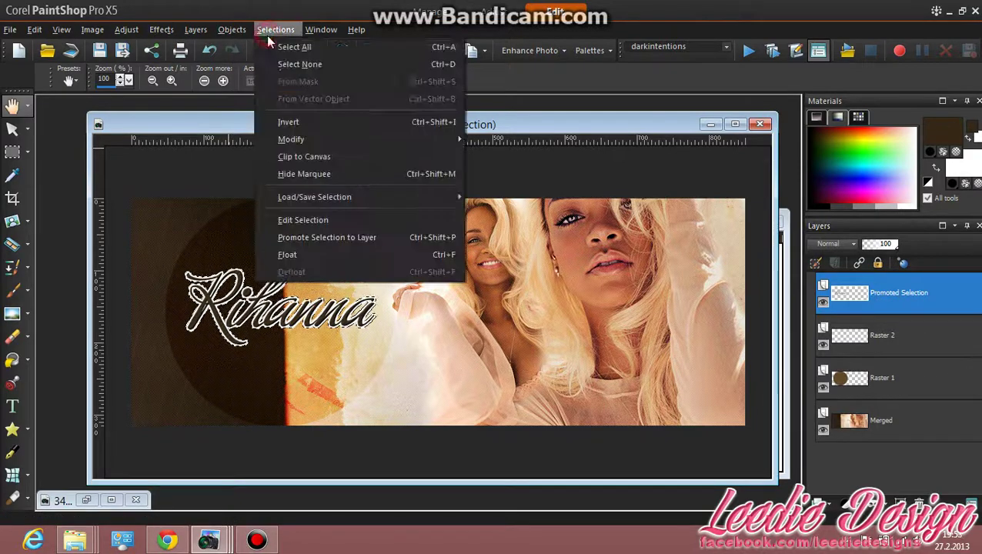
pyautogui.click(299, 64)
pyautogui.click(162, 30)
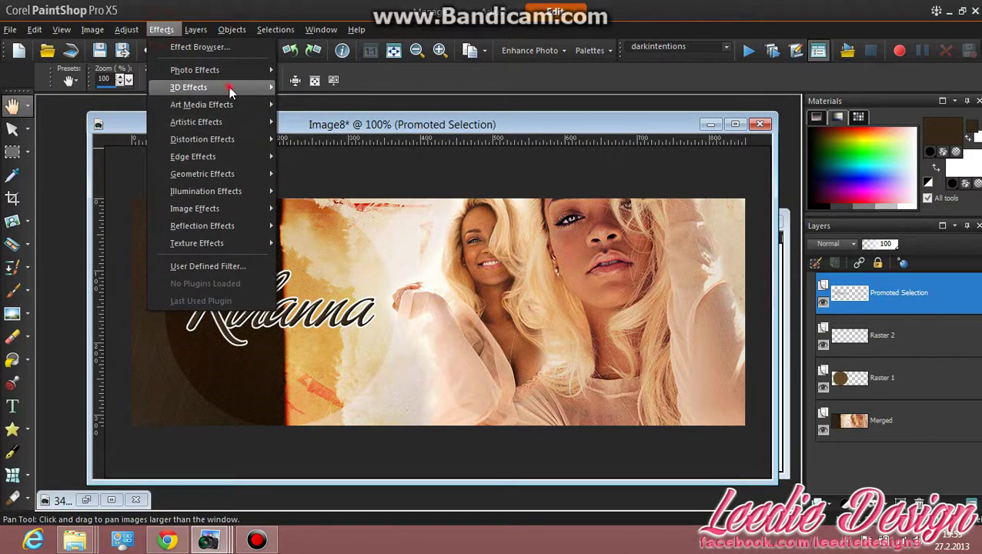
pyautogui.moveTo(230, 89)
pyautogui.click(361, 136)
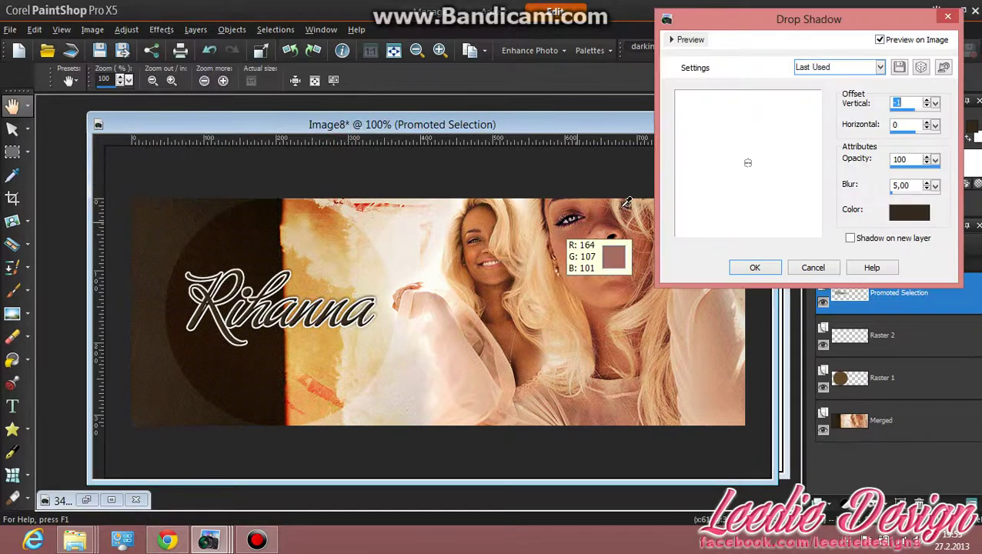
pyautogui.moveTo(753, 168); pyautogui.dragTo(749, 167)
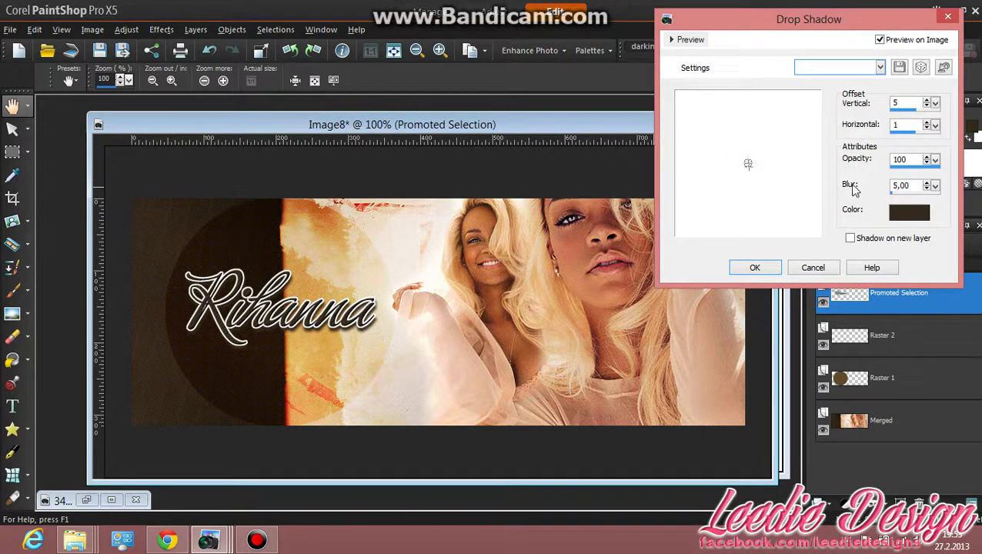
pyautogui.moveTo(936, 163); pyautogui.dragTo(921, 168)
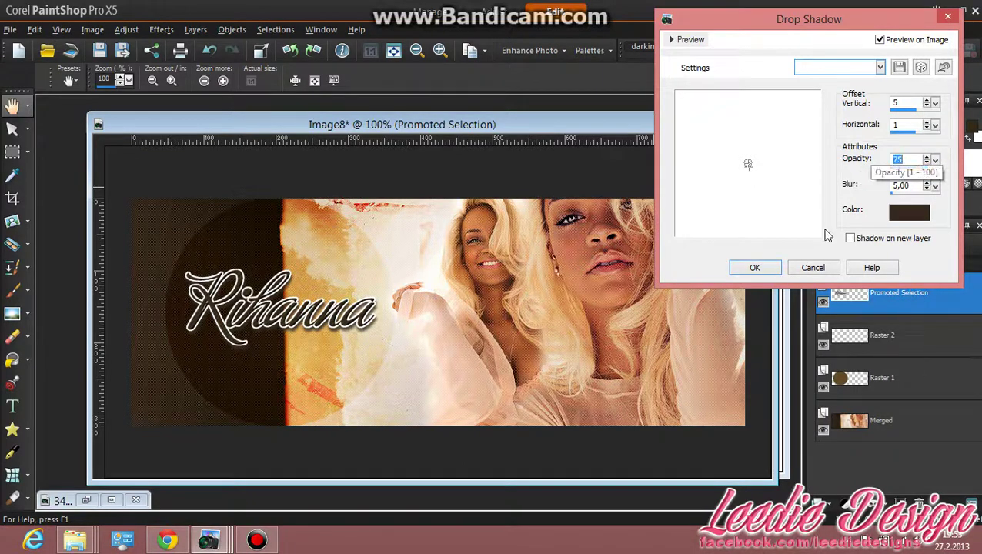
pyautogui.click(770, 267)
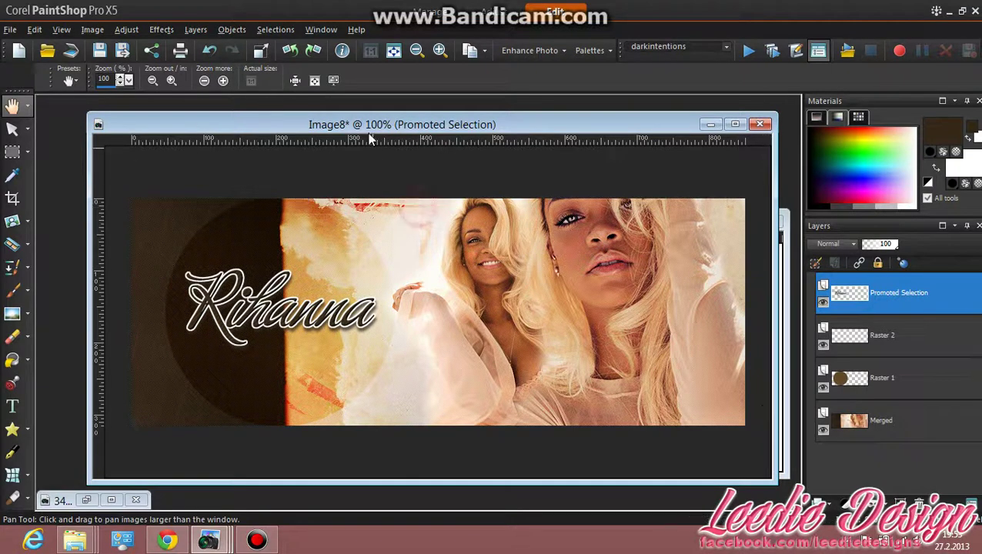
pyautogui.moveTo(371, 127); pyautogui.dragTo(367, 111)
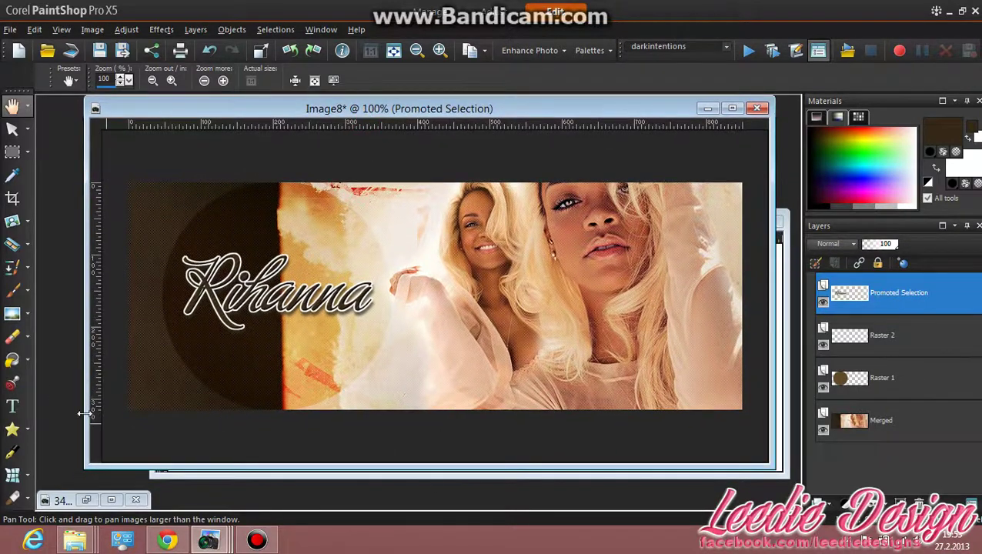
# - Add a new Raster 3 layer and start typing 'robyn' above the Rihanna script
pyautogui.click(12, 406)
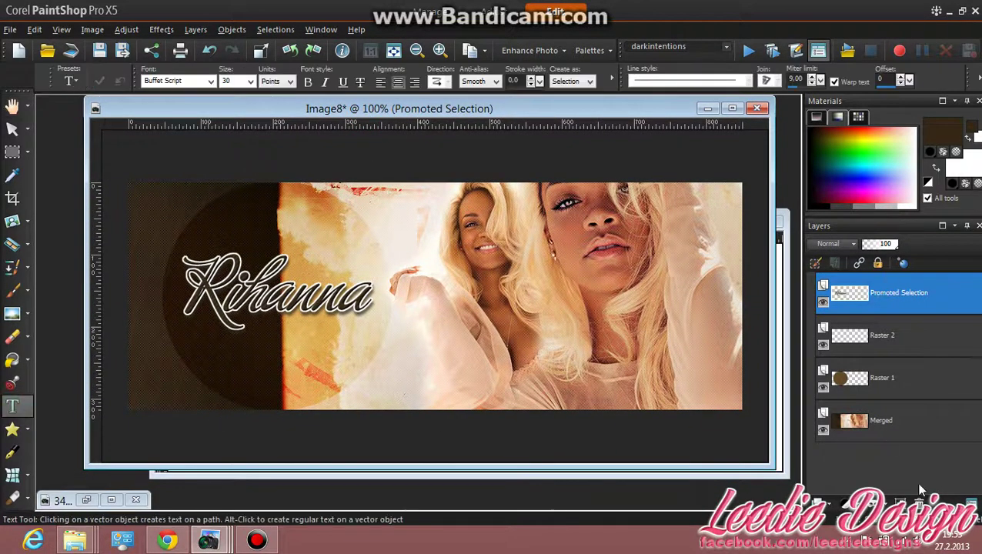
pyautogui.click(836, 497)
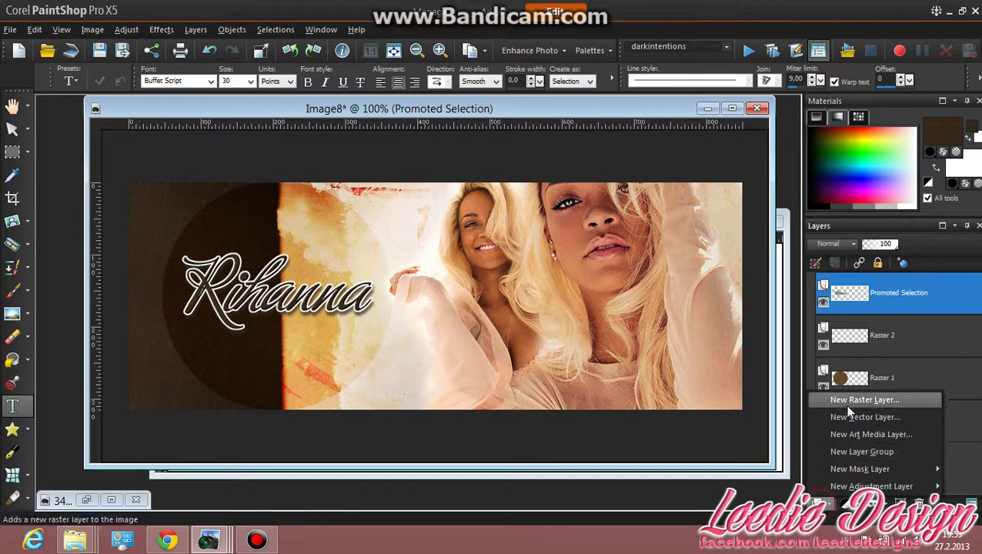
pyautogui.click(845, 401)
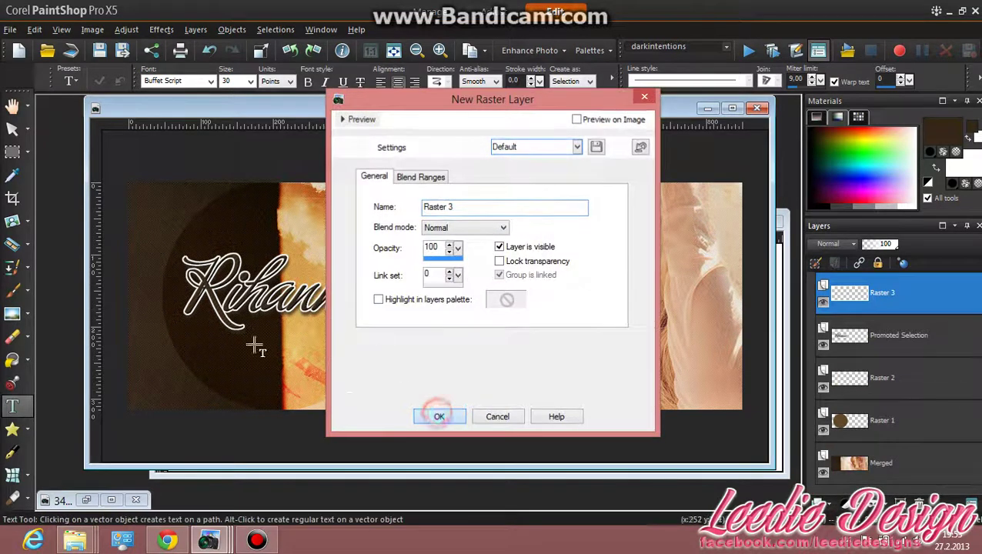
pyautogui.click(436, 415)
pyautogui.click(308, 279)
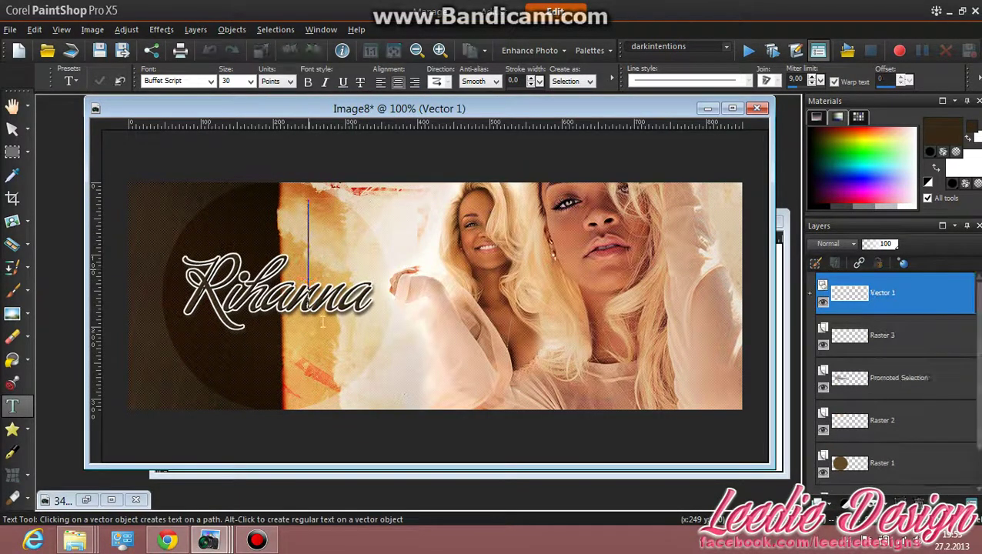
pyautogui.write('robyn')
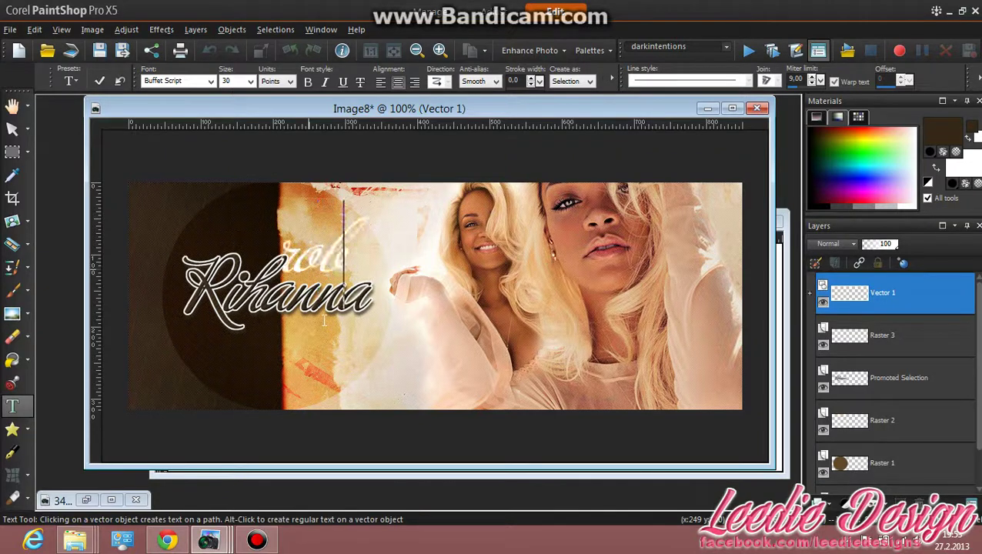